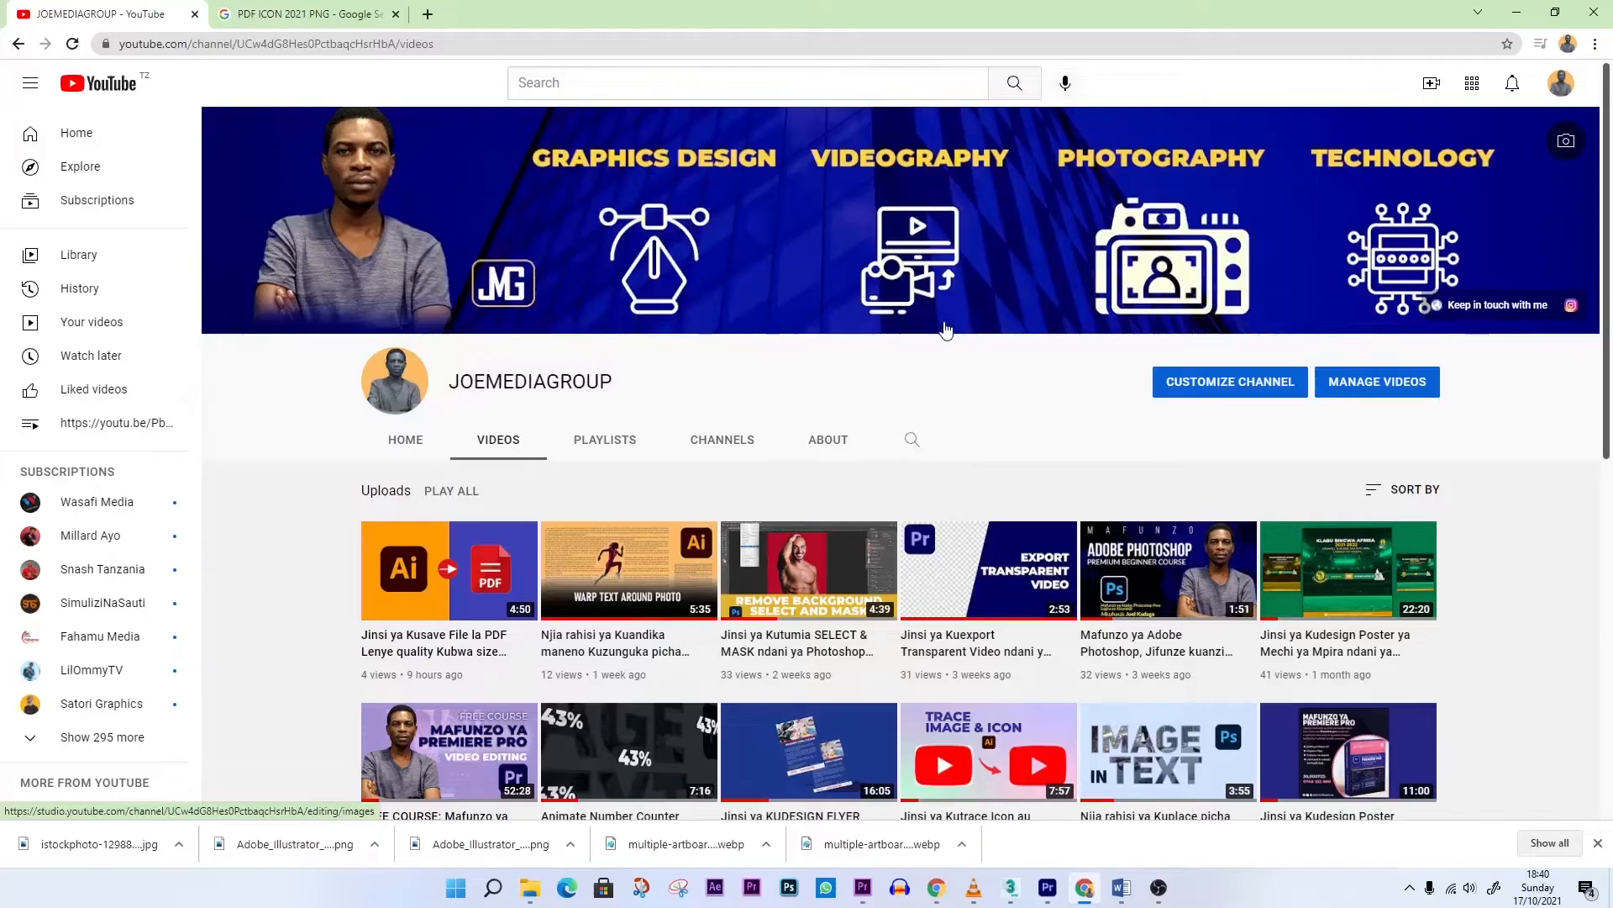
# Look through the uploaded videos on the JOEMEDIAGROUP YouTube channel
pyautogui.scroll(-8, 945, 329)
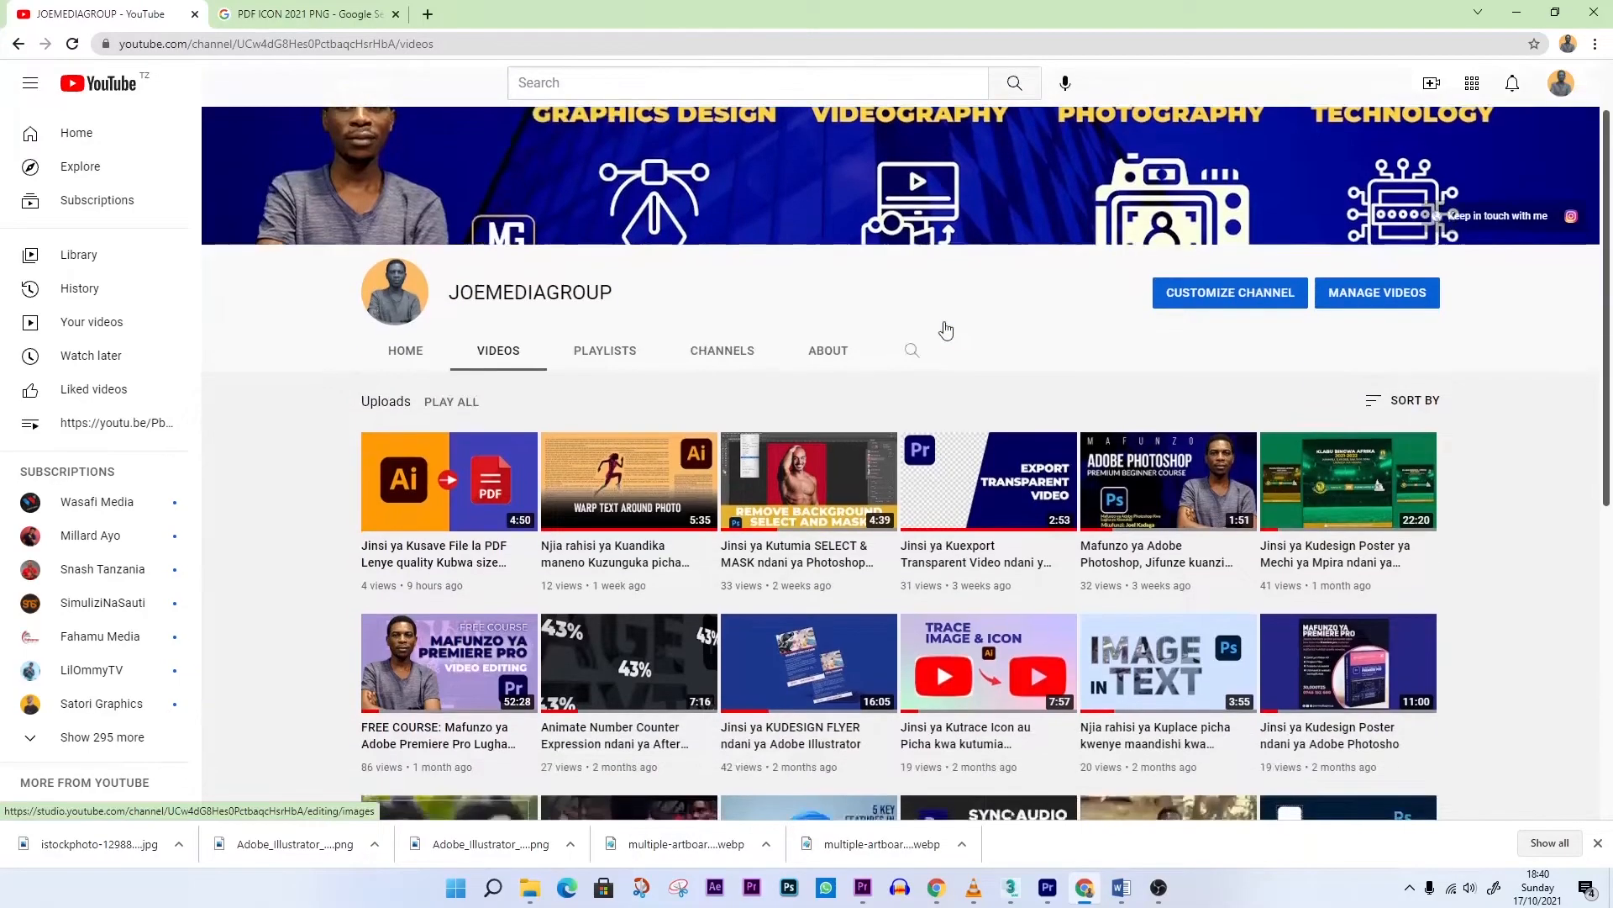
pyautogui.scroll(-2, 945, 330)
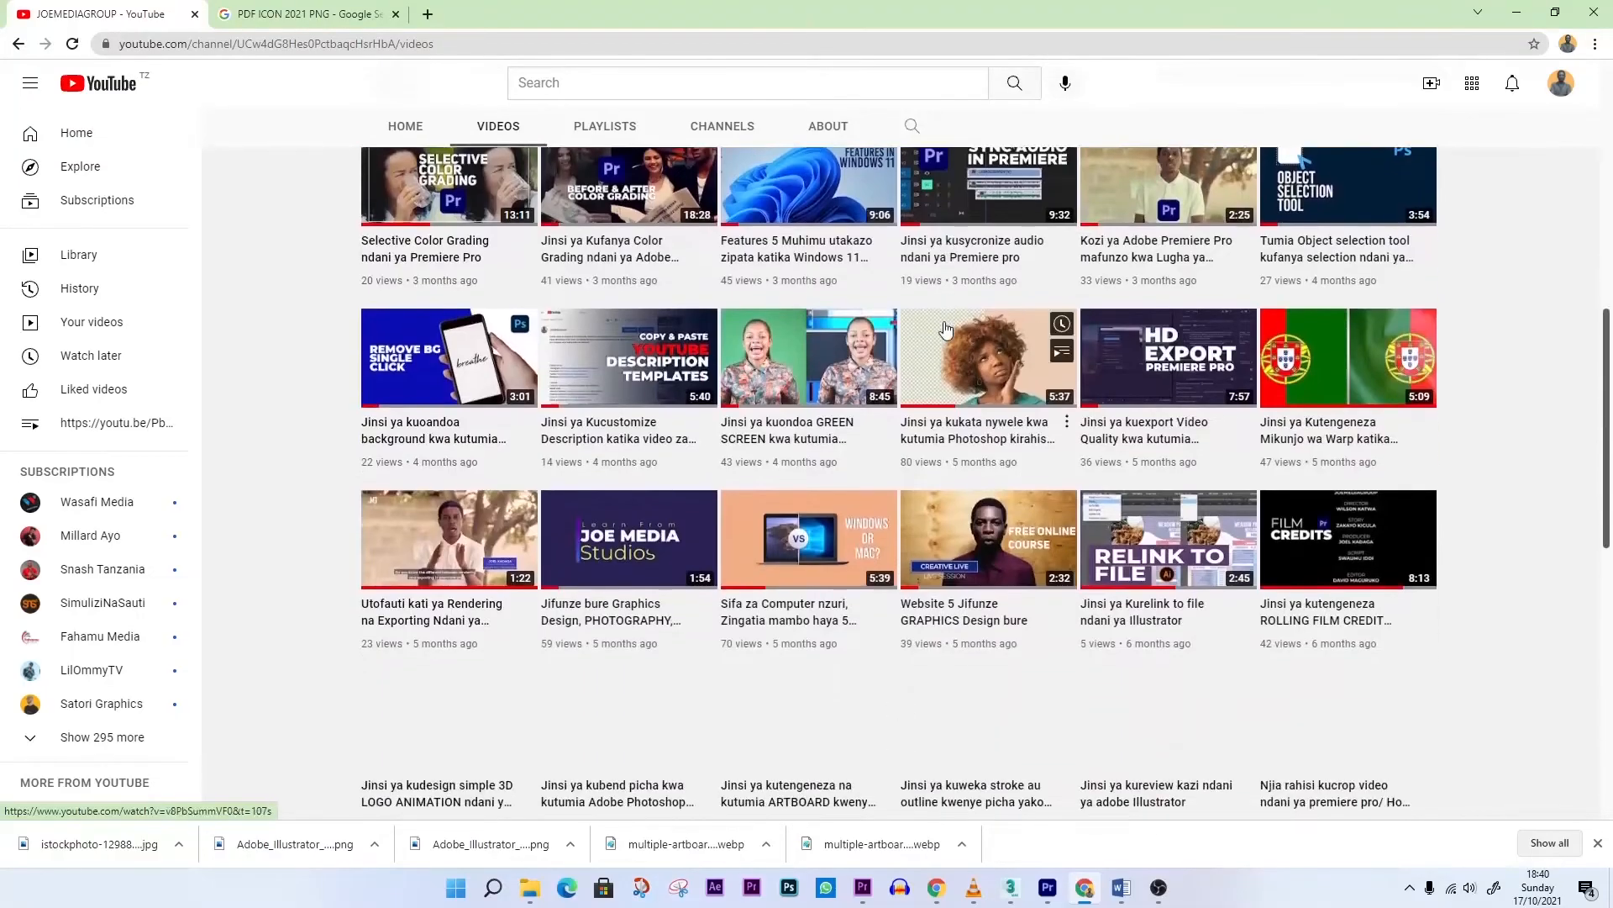
pyautogui.scroll(10, 945, 330)
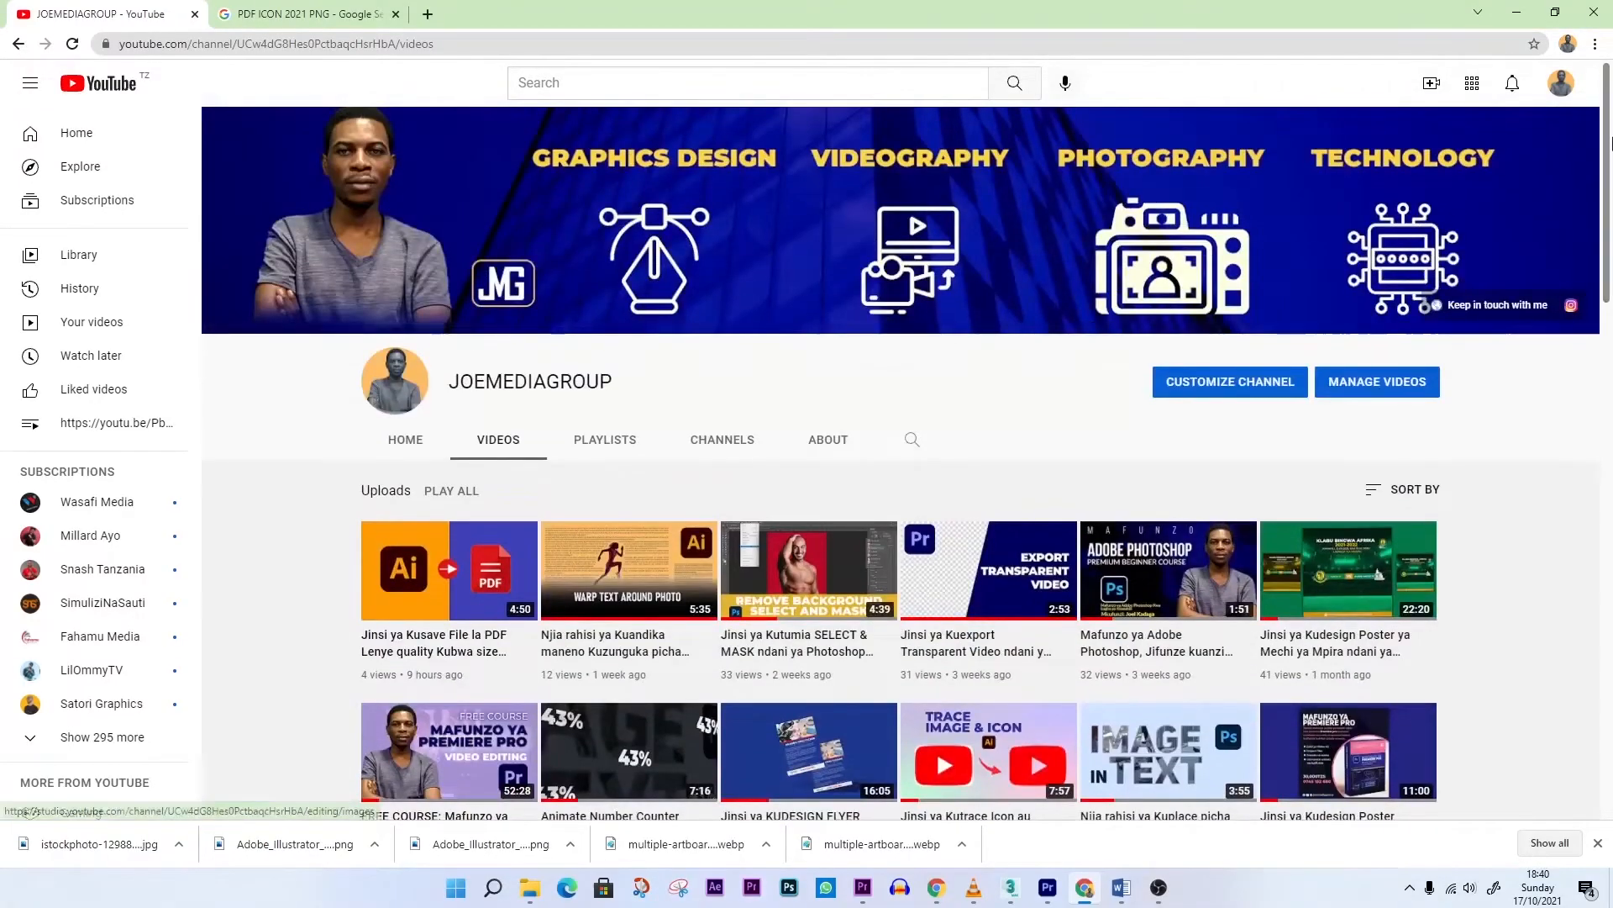
pyautogui.moveTo(1606, 110); pyautogui.dragTo(1607, 208)
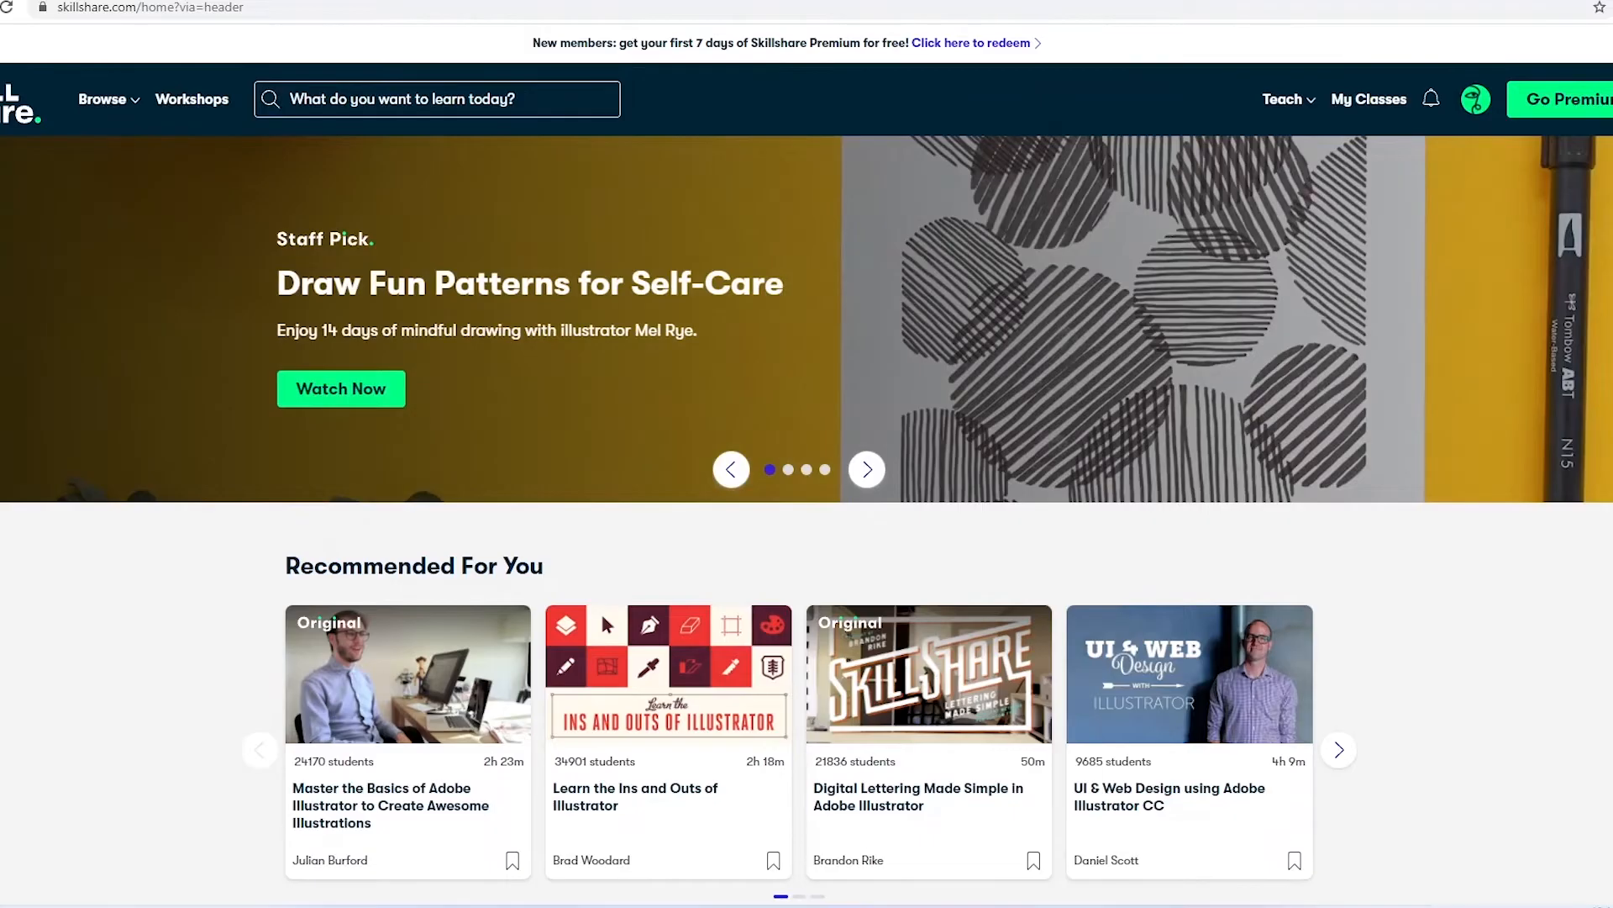
# Browse the recommended, featured and trending classes on the Skillshare home page and start entering a class search
pyautogui.scroll(-2, 807, 471)
pyautogui.scroll(-3, 806, 471)
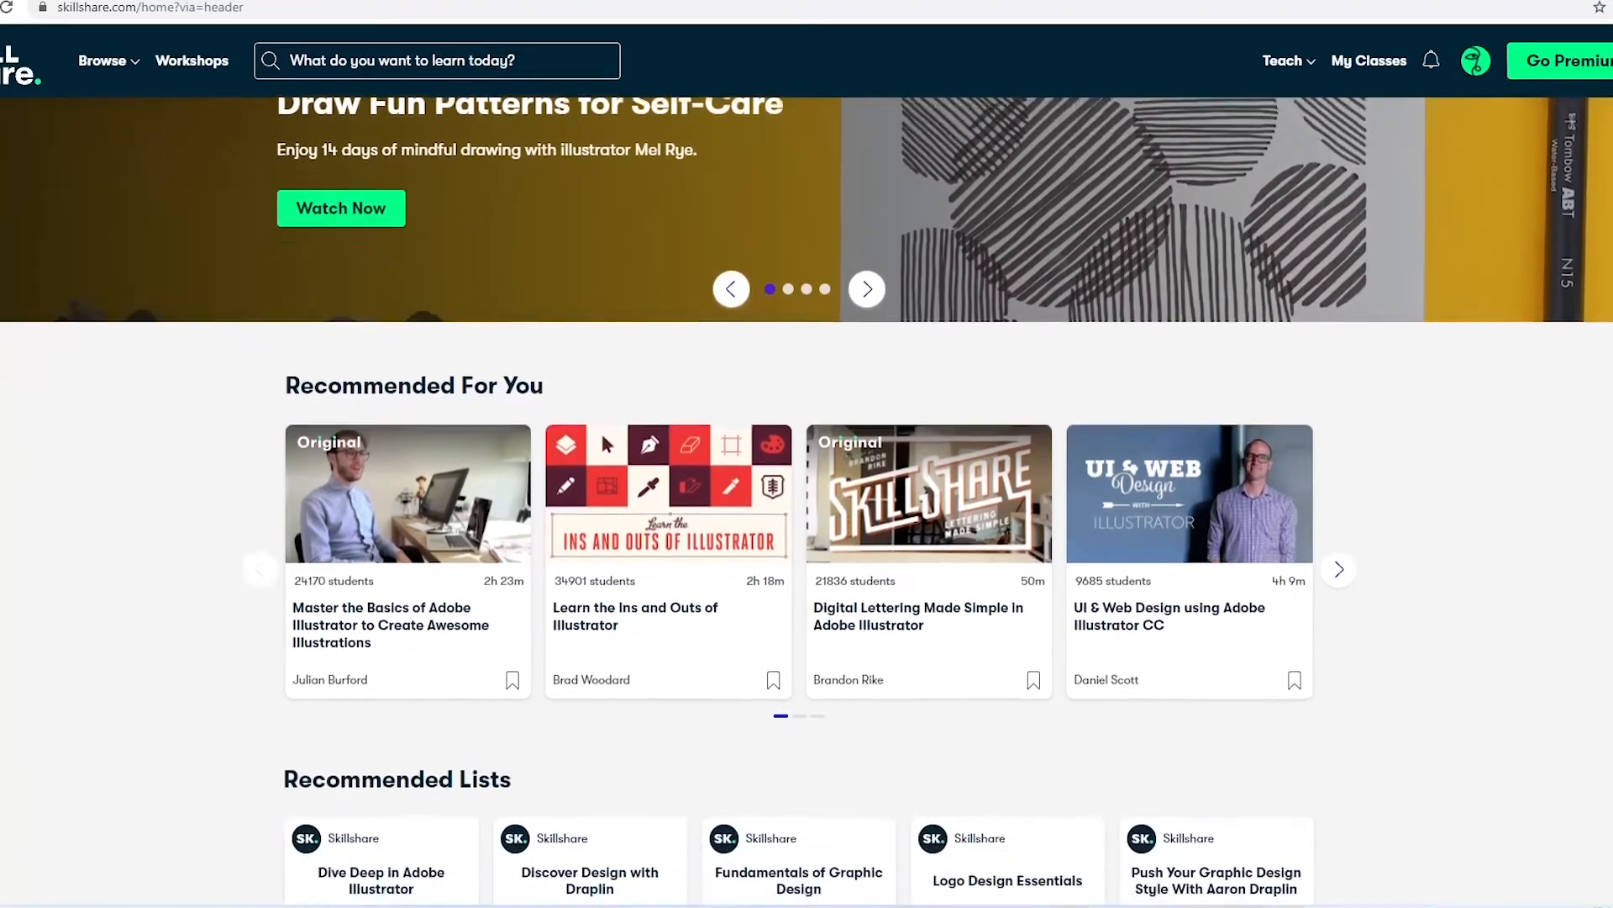
pyautogui.scroll(-3, 807, 471)
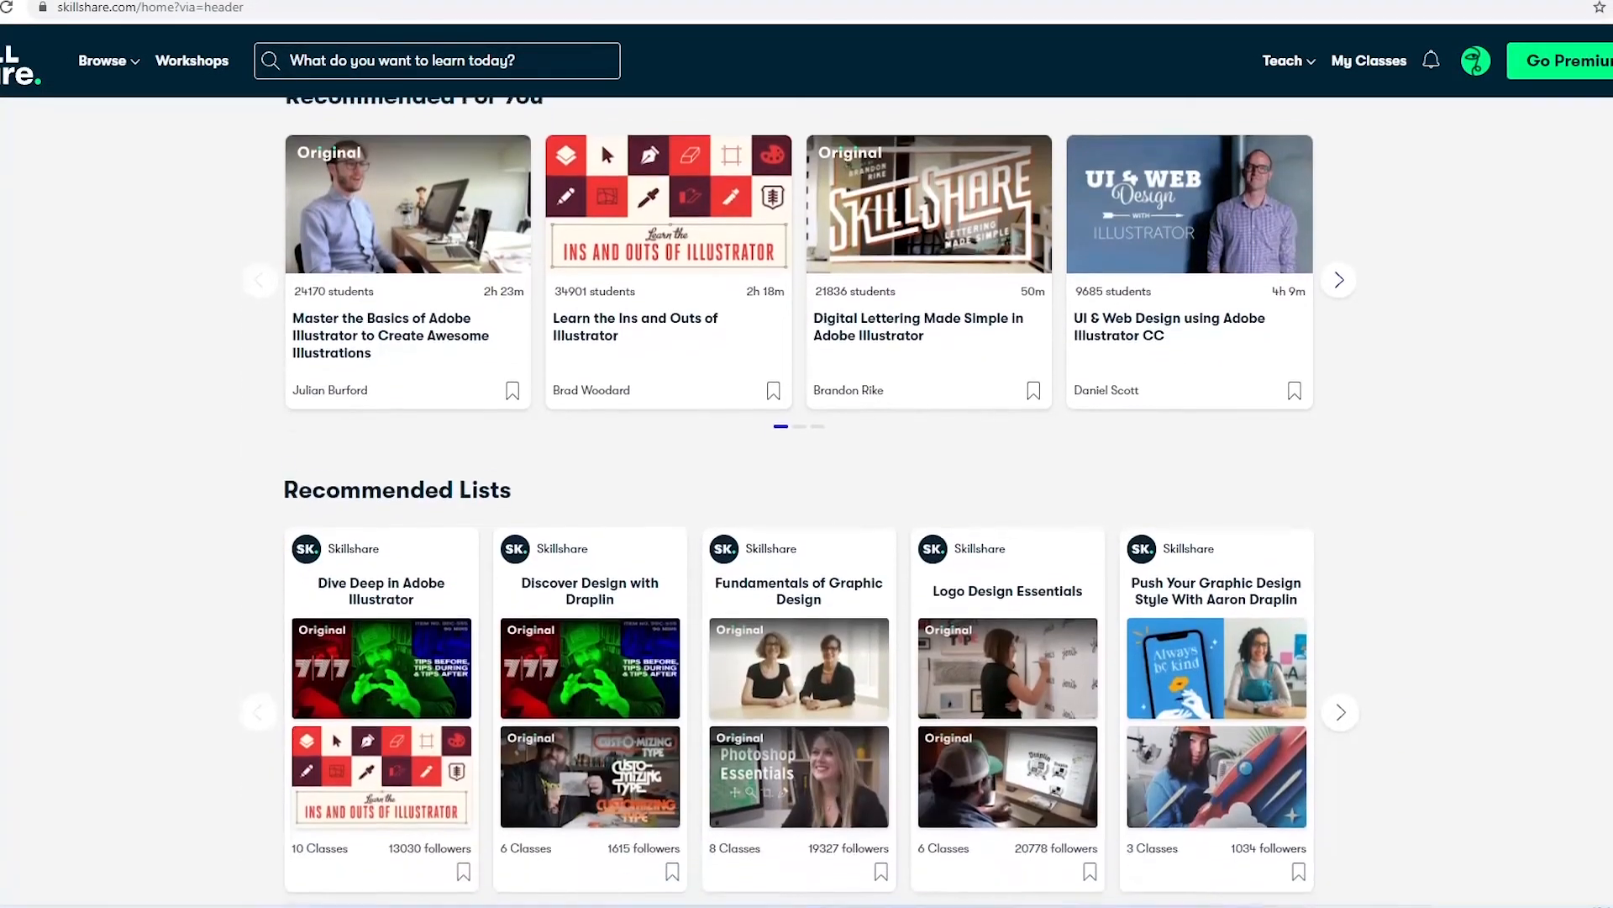
pyautogui.scroll(-4, 806, 471)
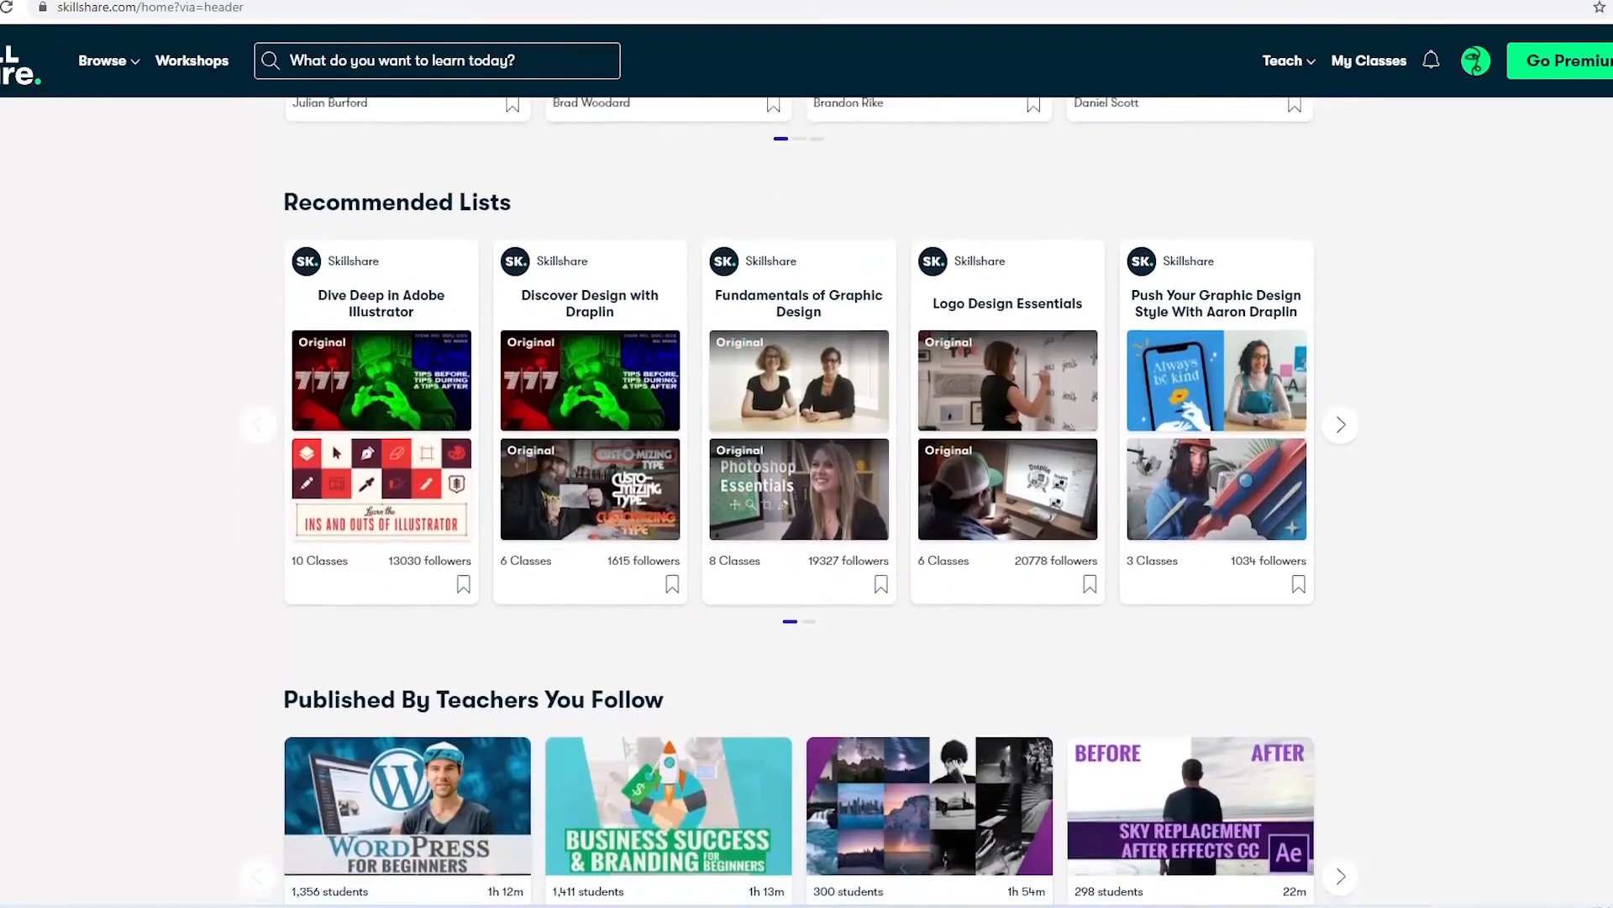
pyautogui.scroll(-5, 807, 470)
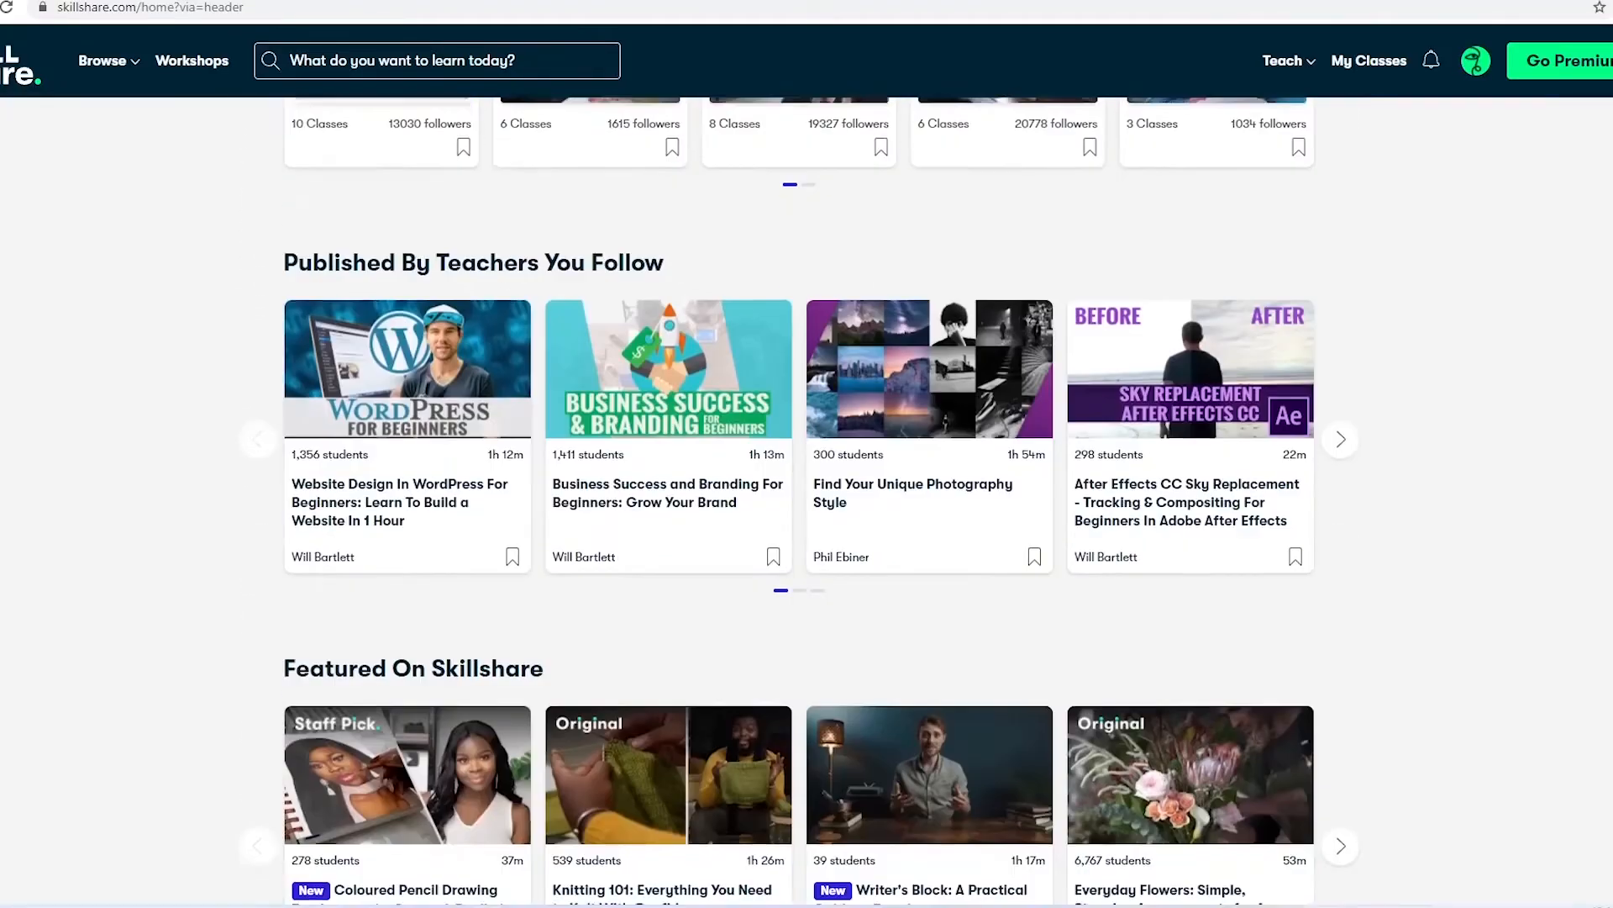
pyautogui.scroll(-5, 807, 470)
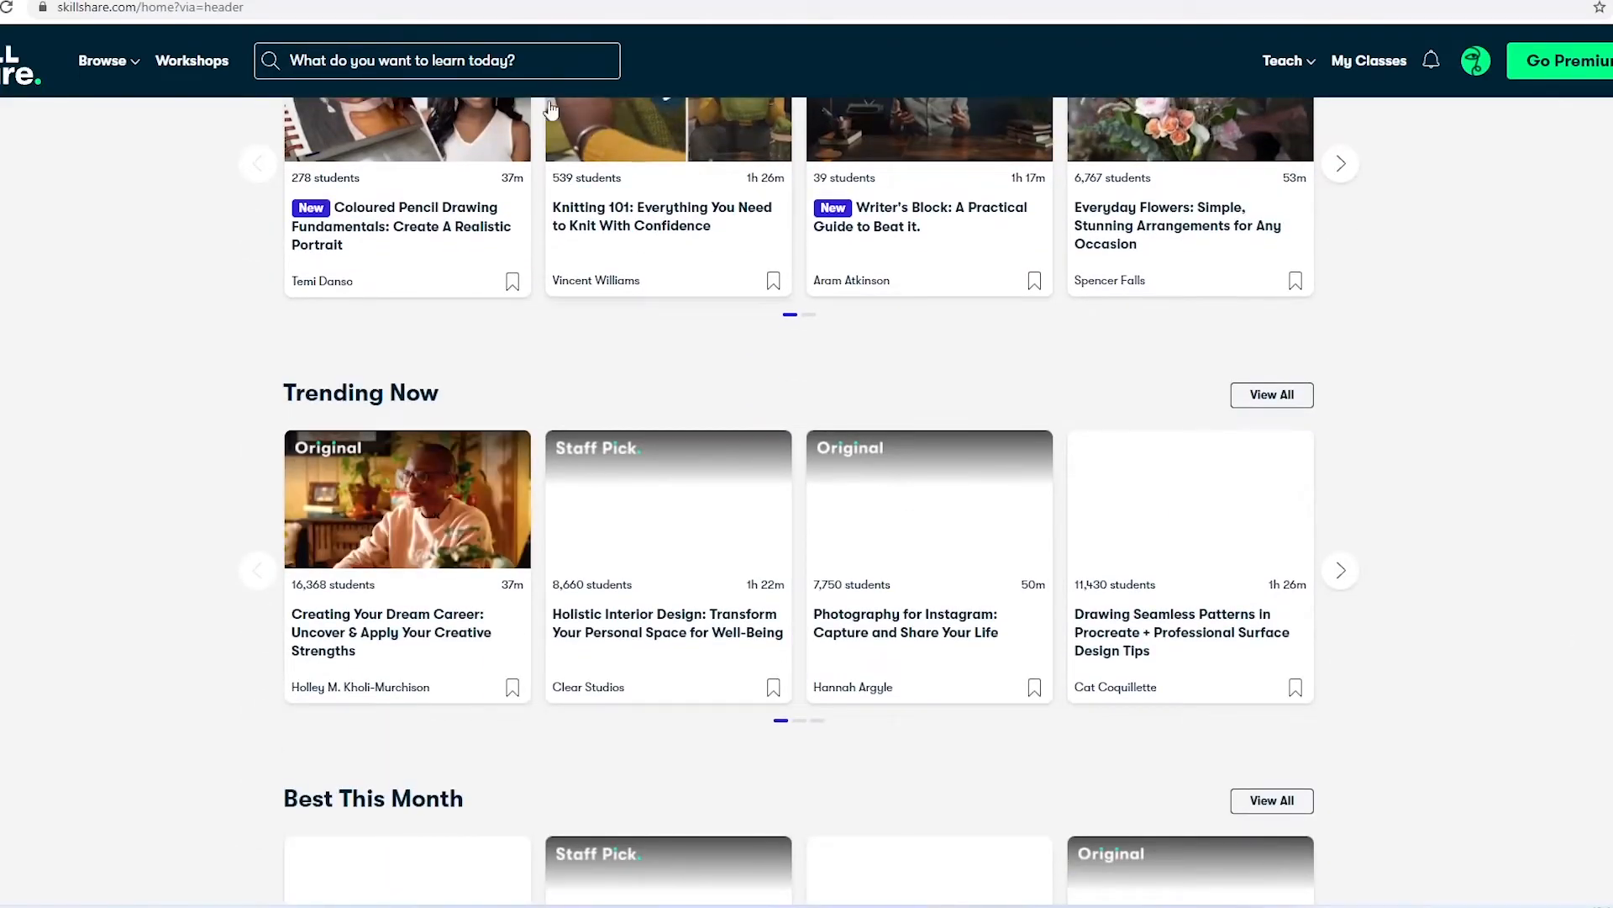
pyautogui.click(543, 70)
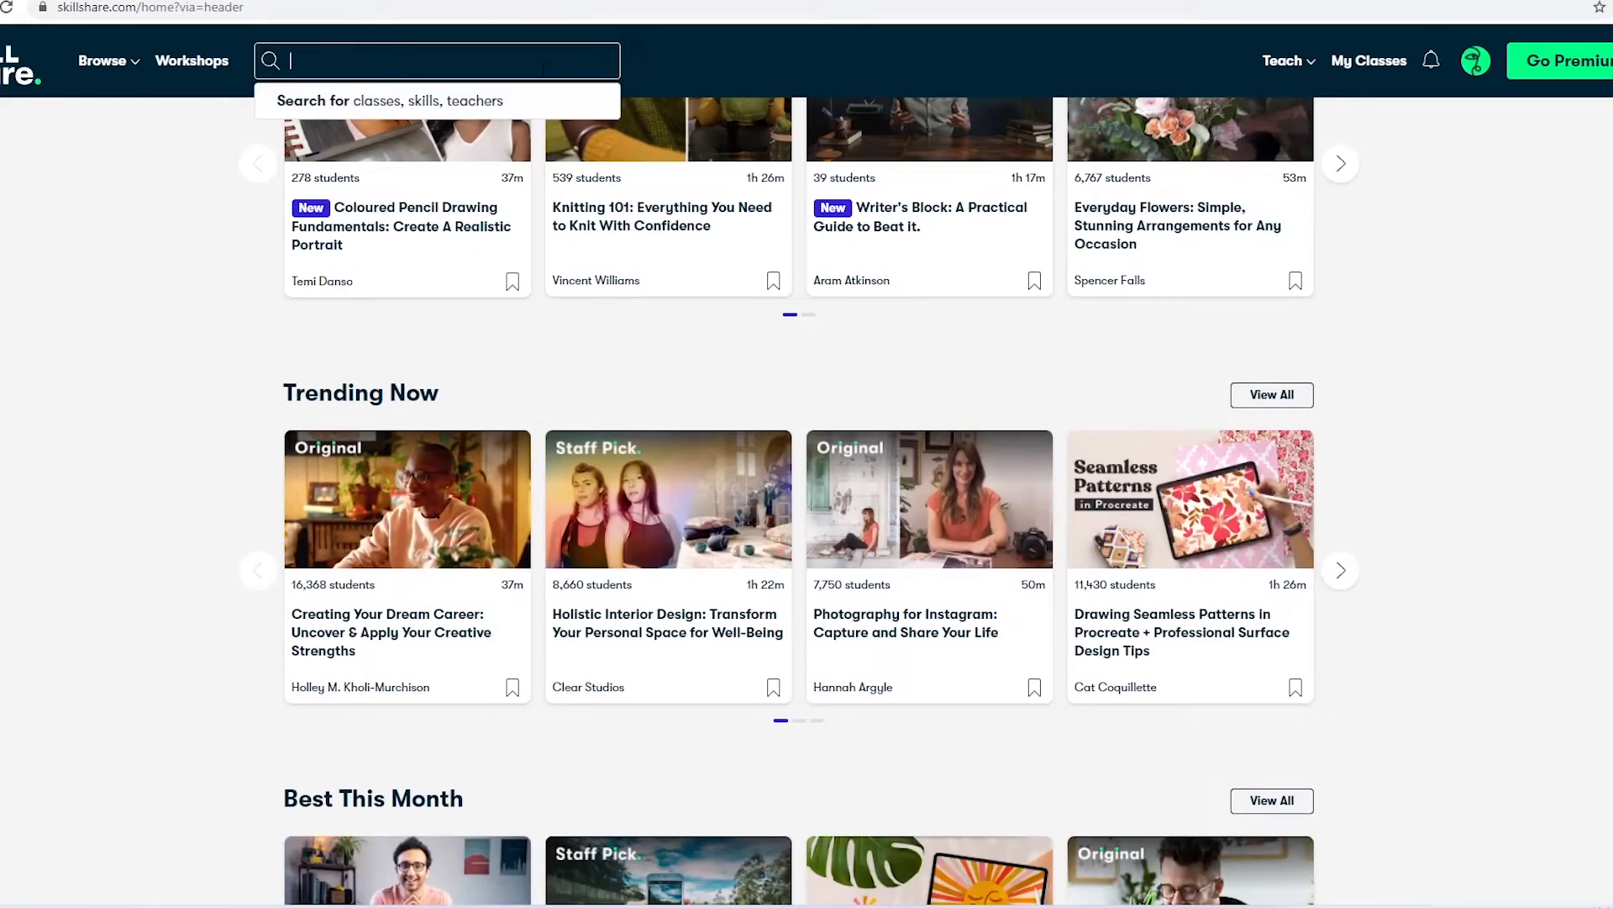
pyautogui.write('mo')
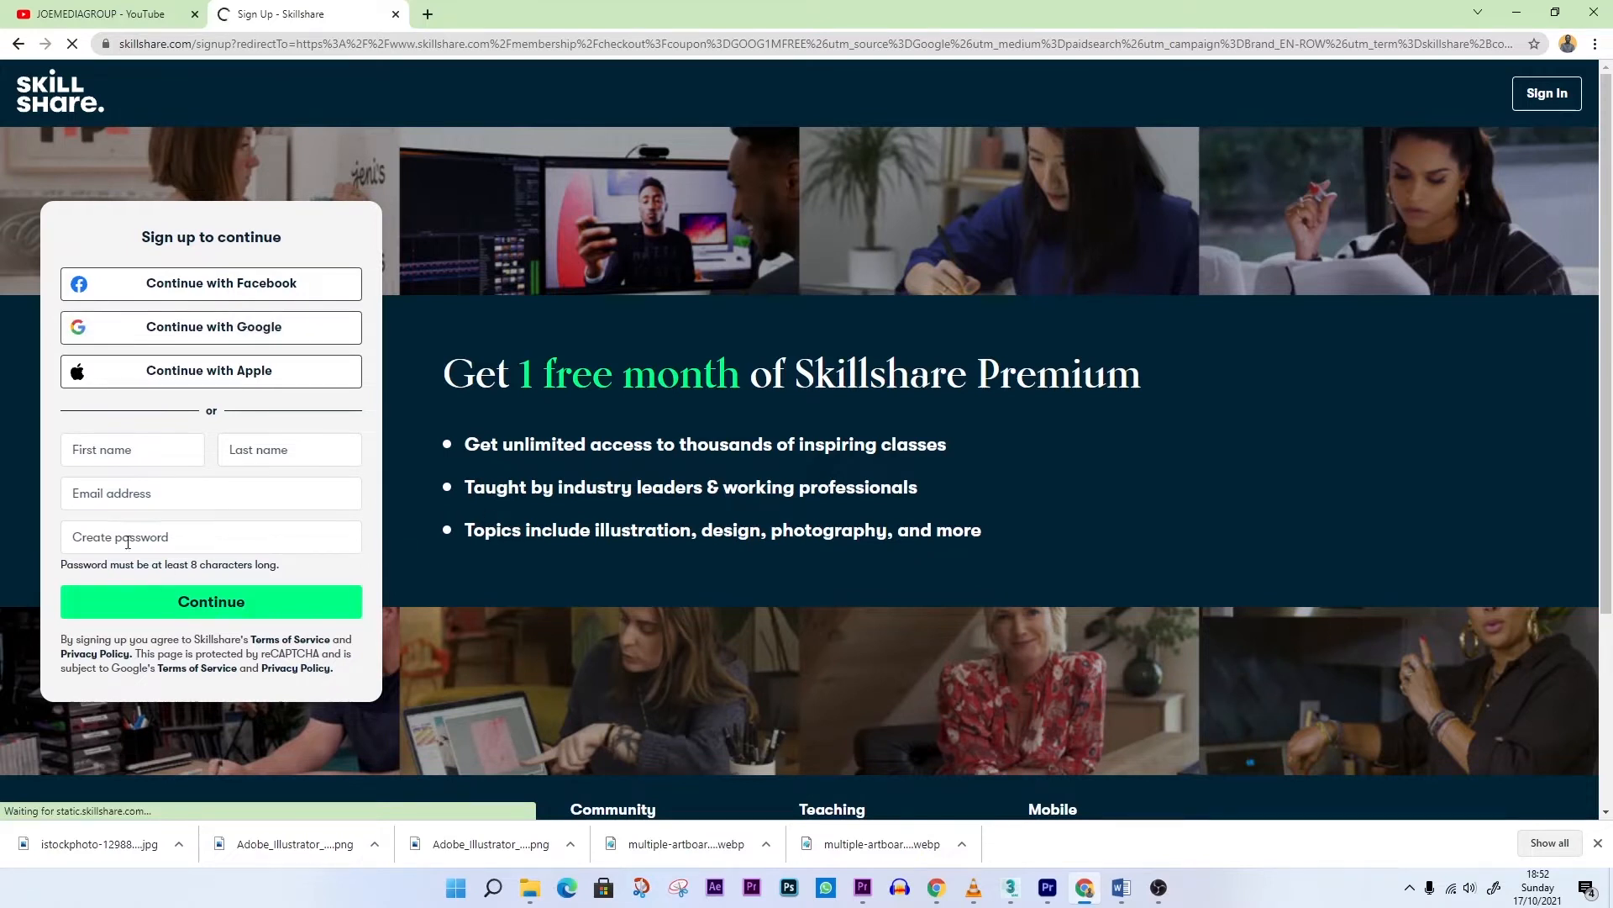
# Review the Skillshare sign-up page and highlight its "Get 1 free month of Skillshare Premium" headline
pyautogui.click(118, 491)
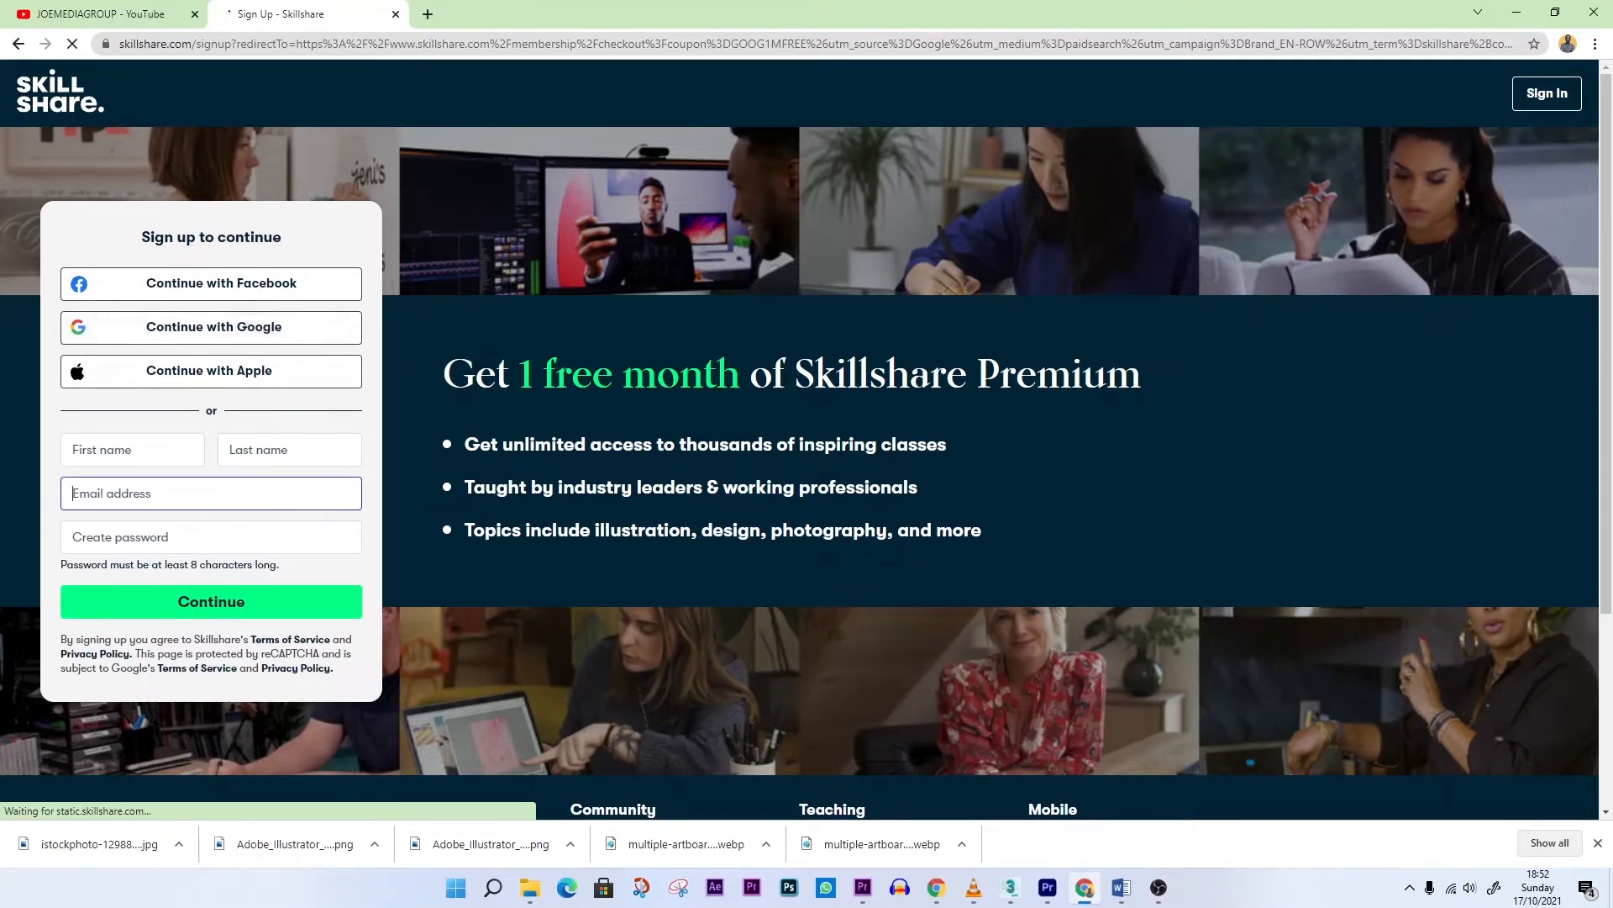
pyautogui.moveTo(443, 374); pyautogui.dragTo(1177, 392)
pyautogui.scroll(-1, 756, 437)
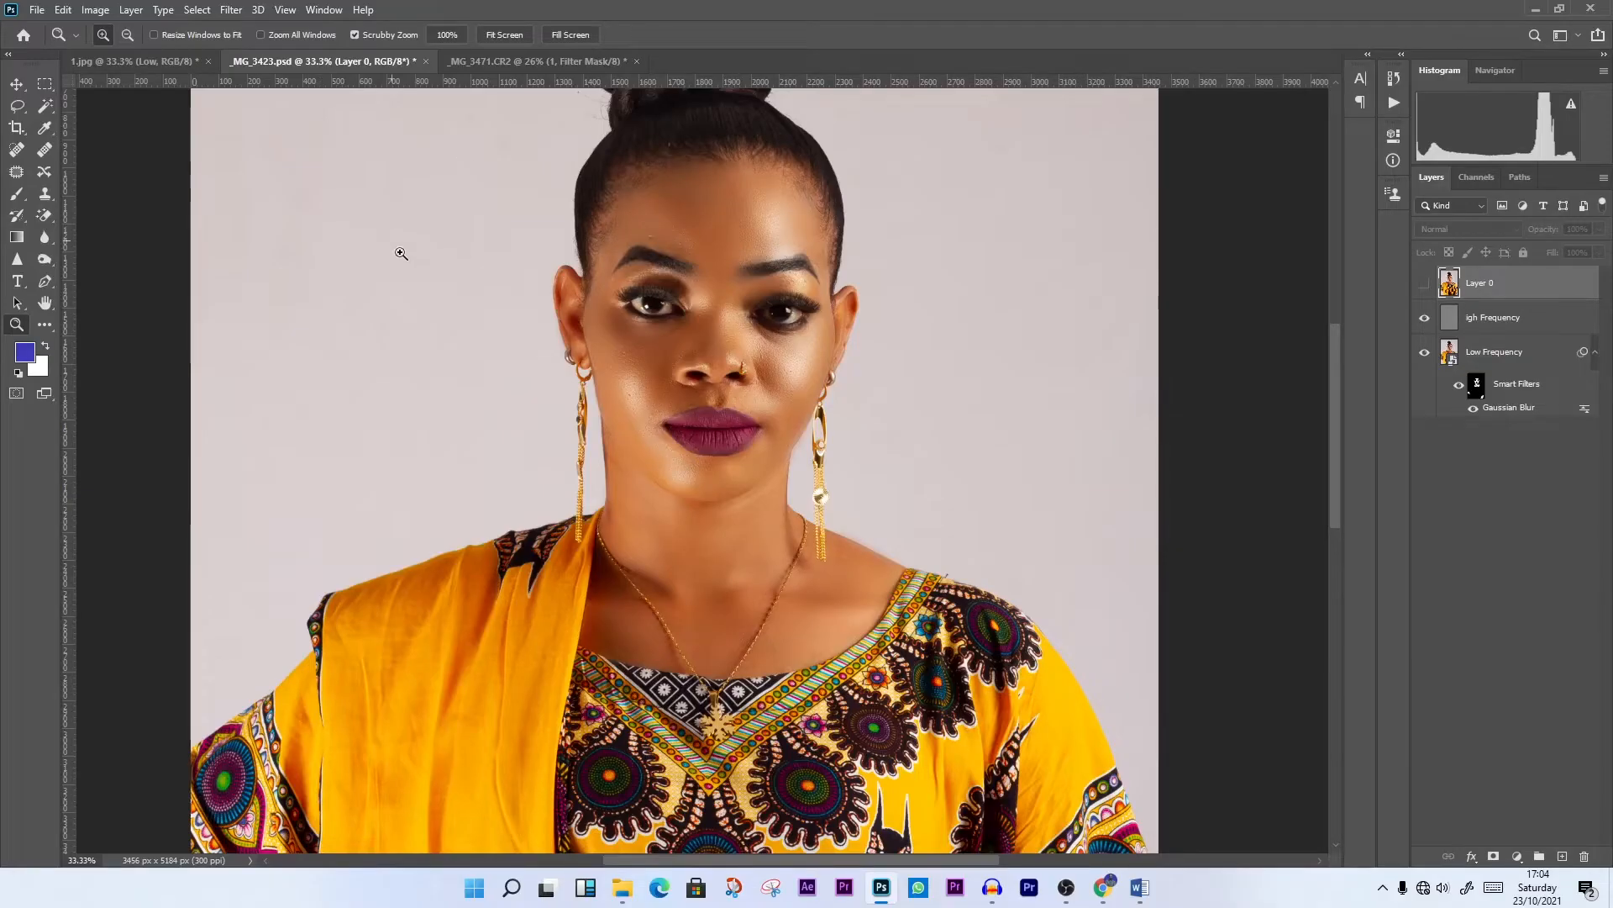
# Open the _MG_3423.CR2 portrait in Photoshop and unlock its Background layer
pyautogui.click(37, 9)
pyautogui.click(60, 43)
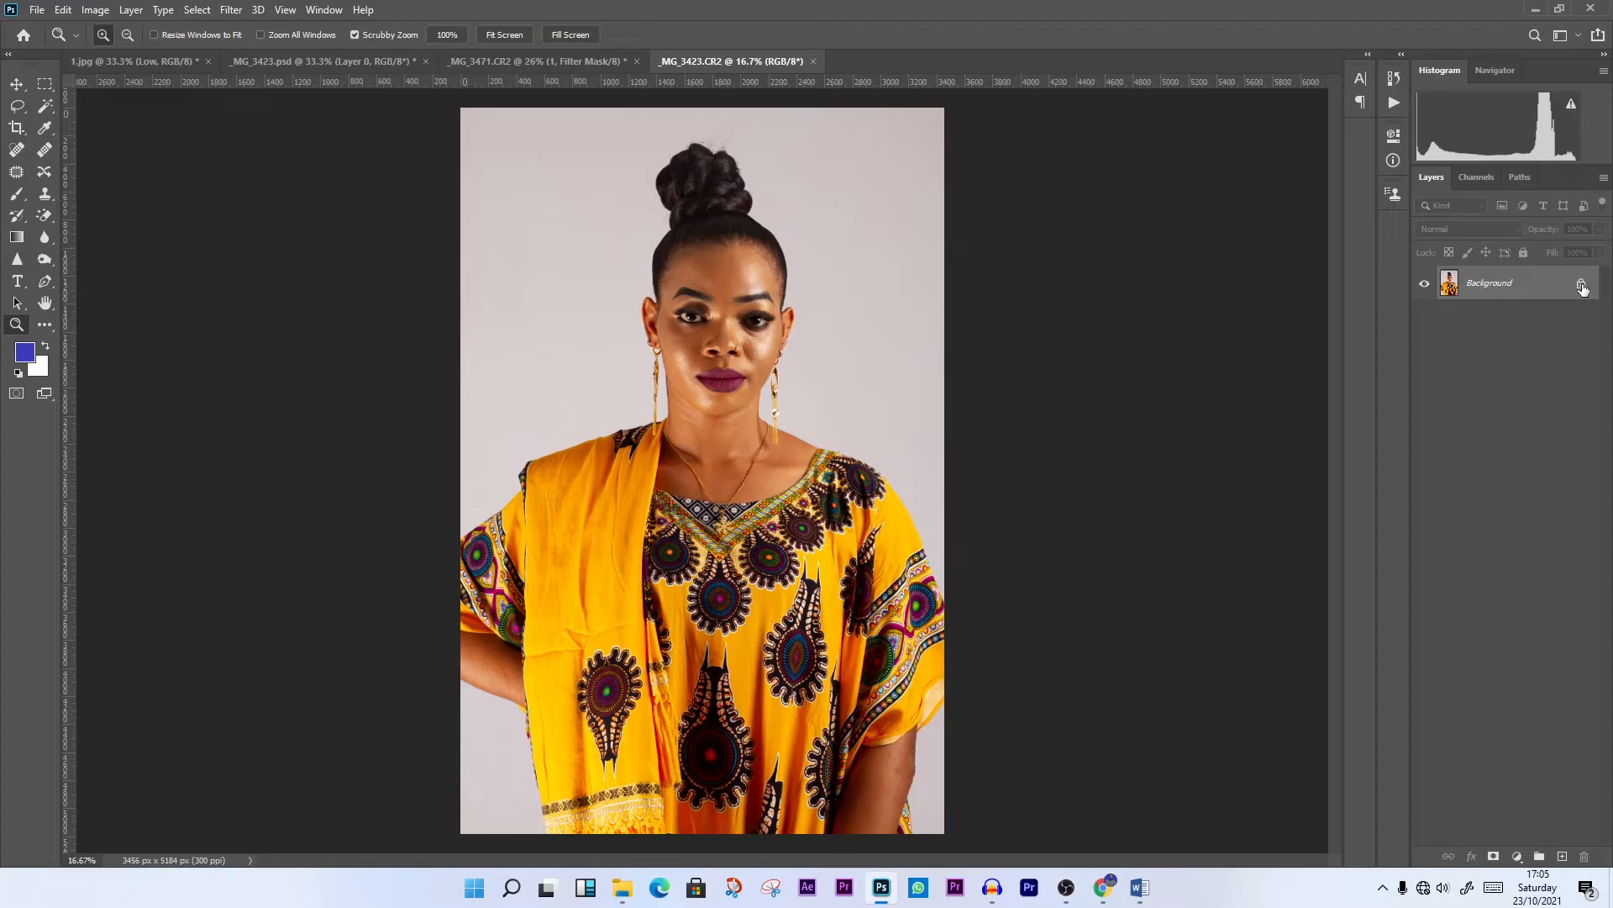
pyautogui.click(1582, 287)
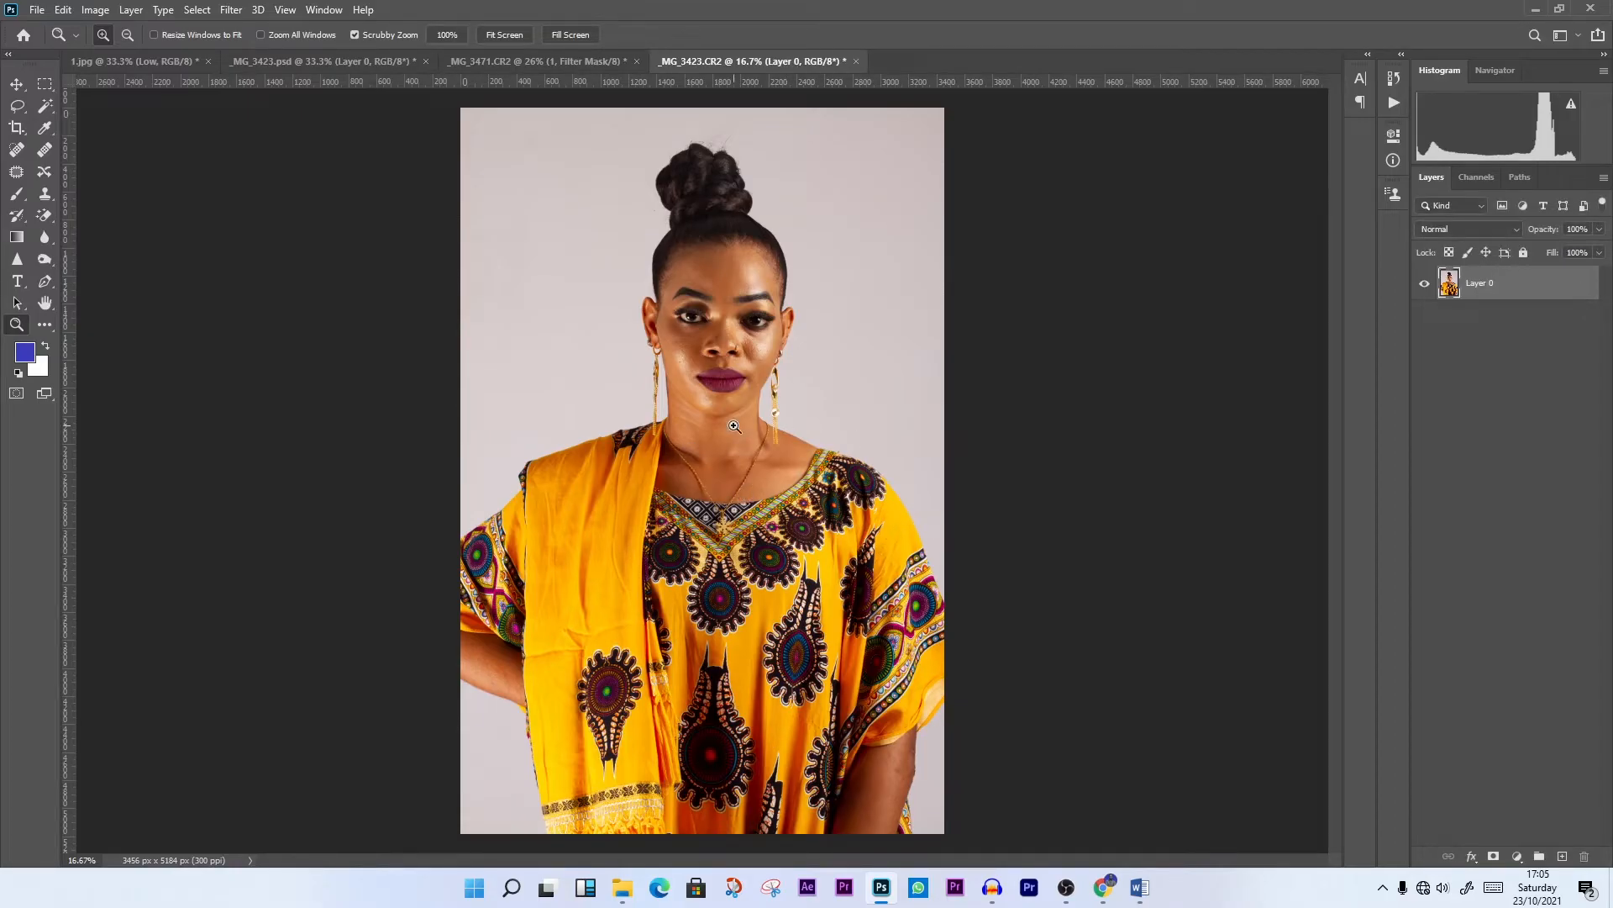
pyautogui.hotkey('ctrl', 'j')
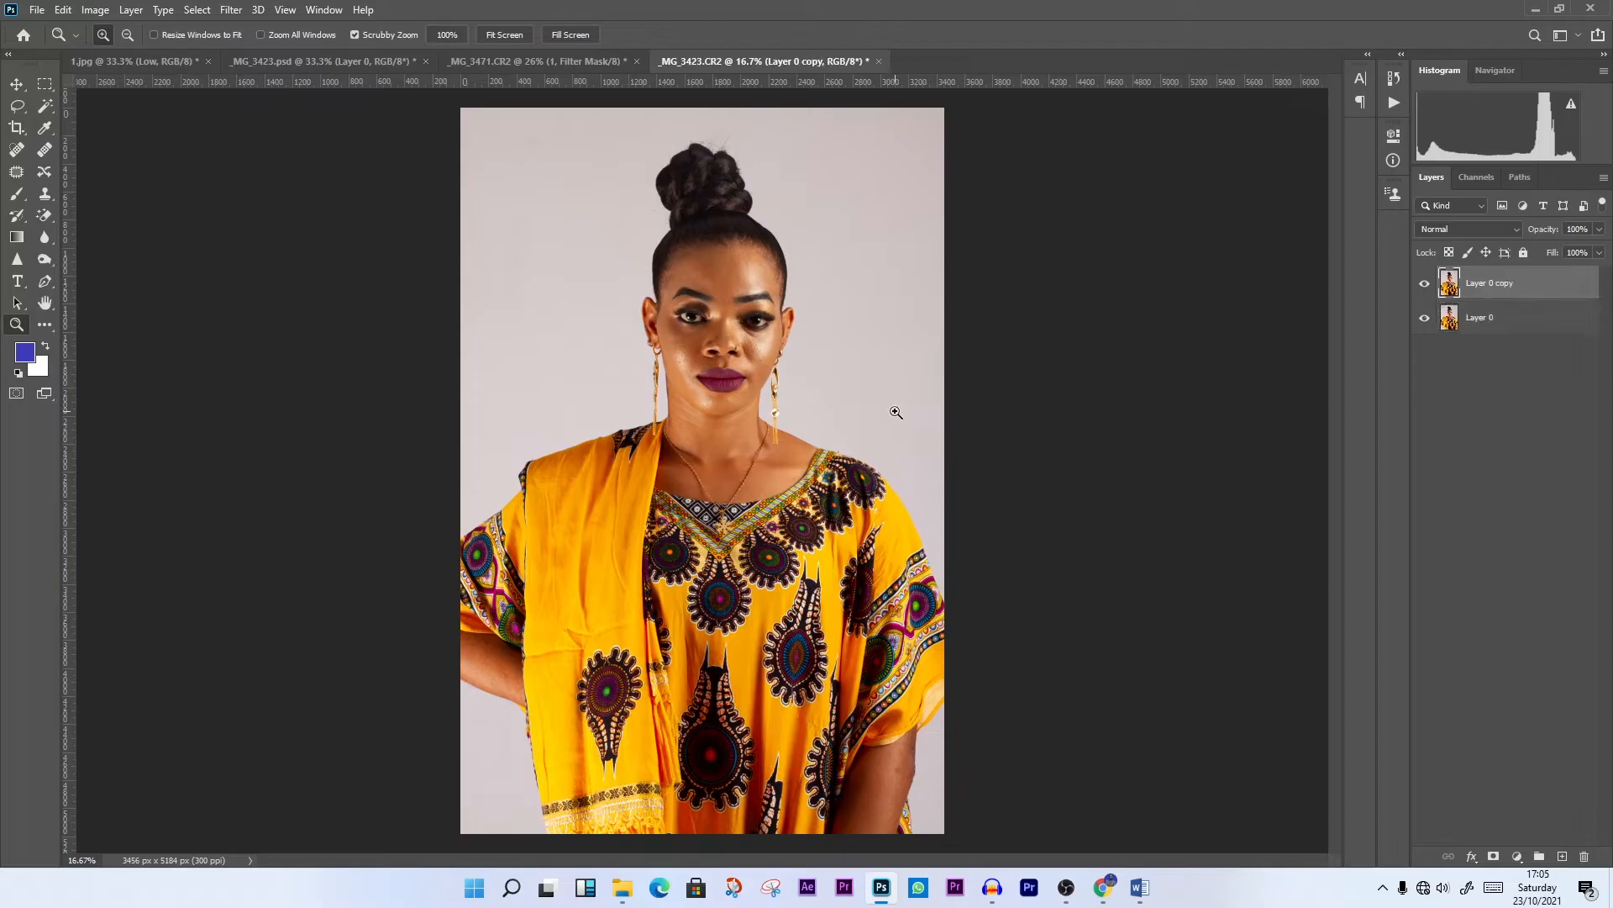
pyautogui.rightClick(1510, 288)
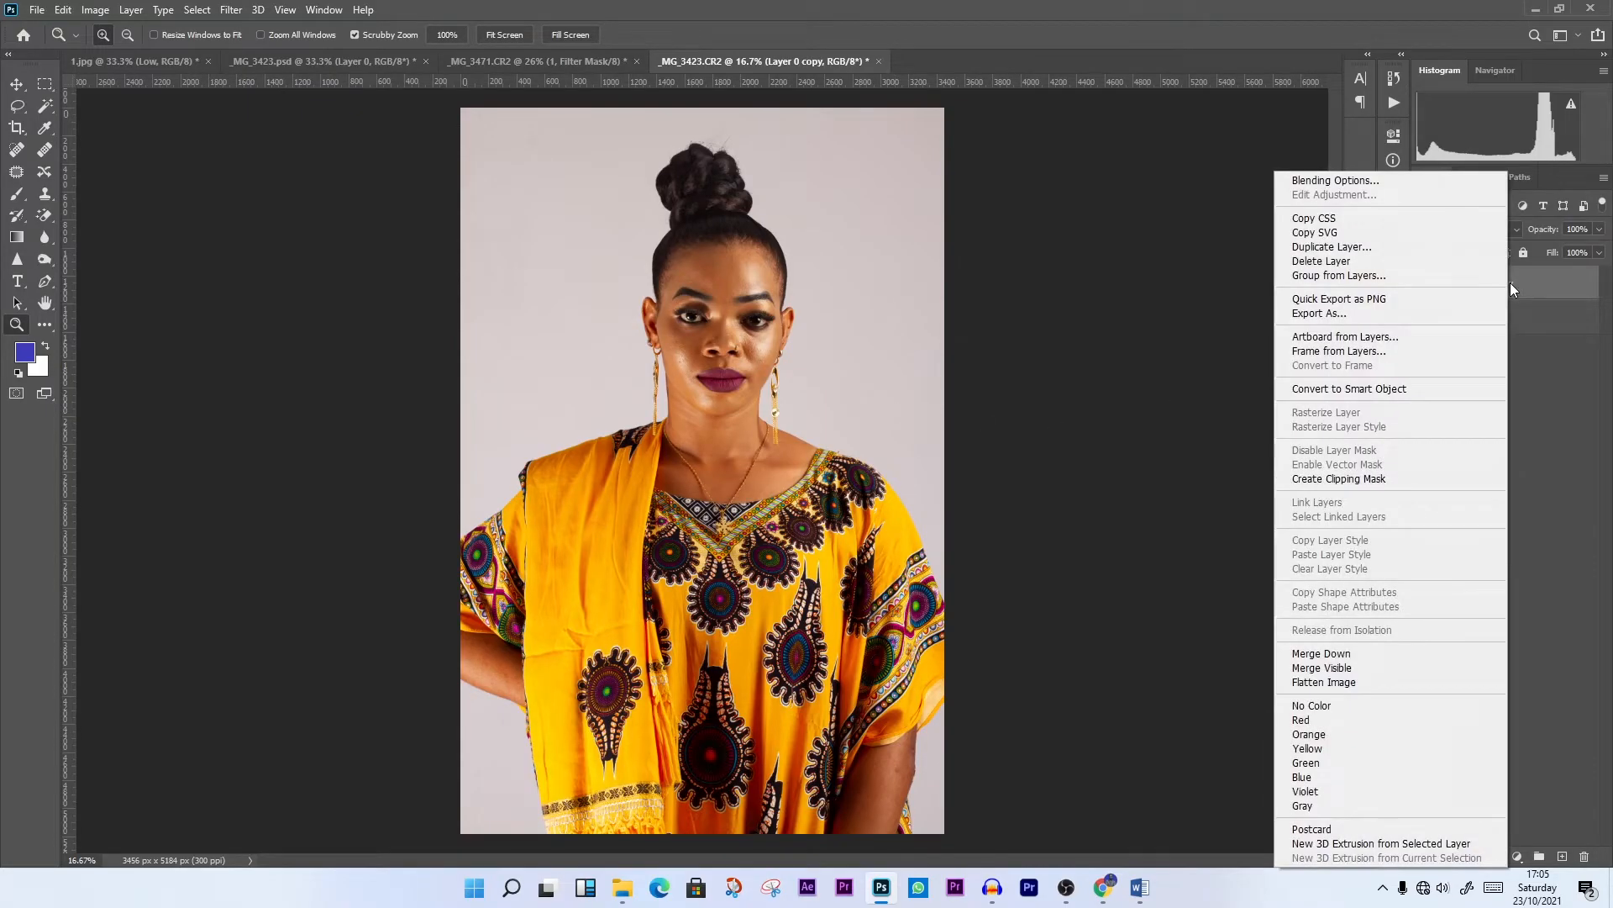
pyautogui.click(1337, 248)
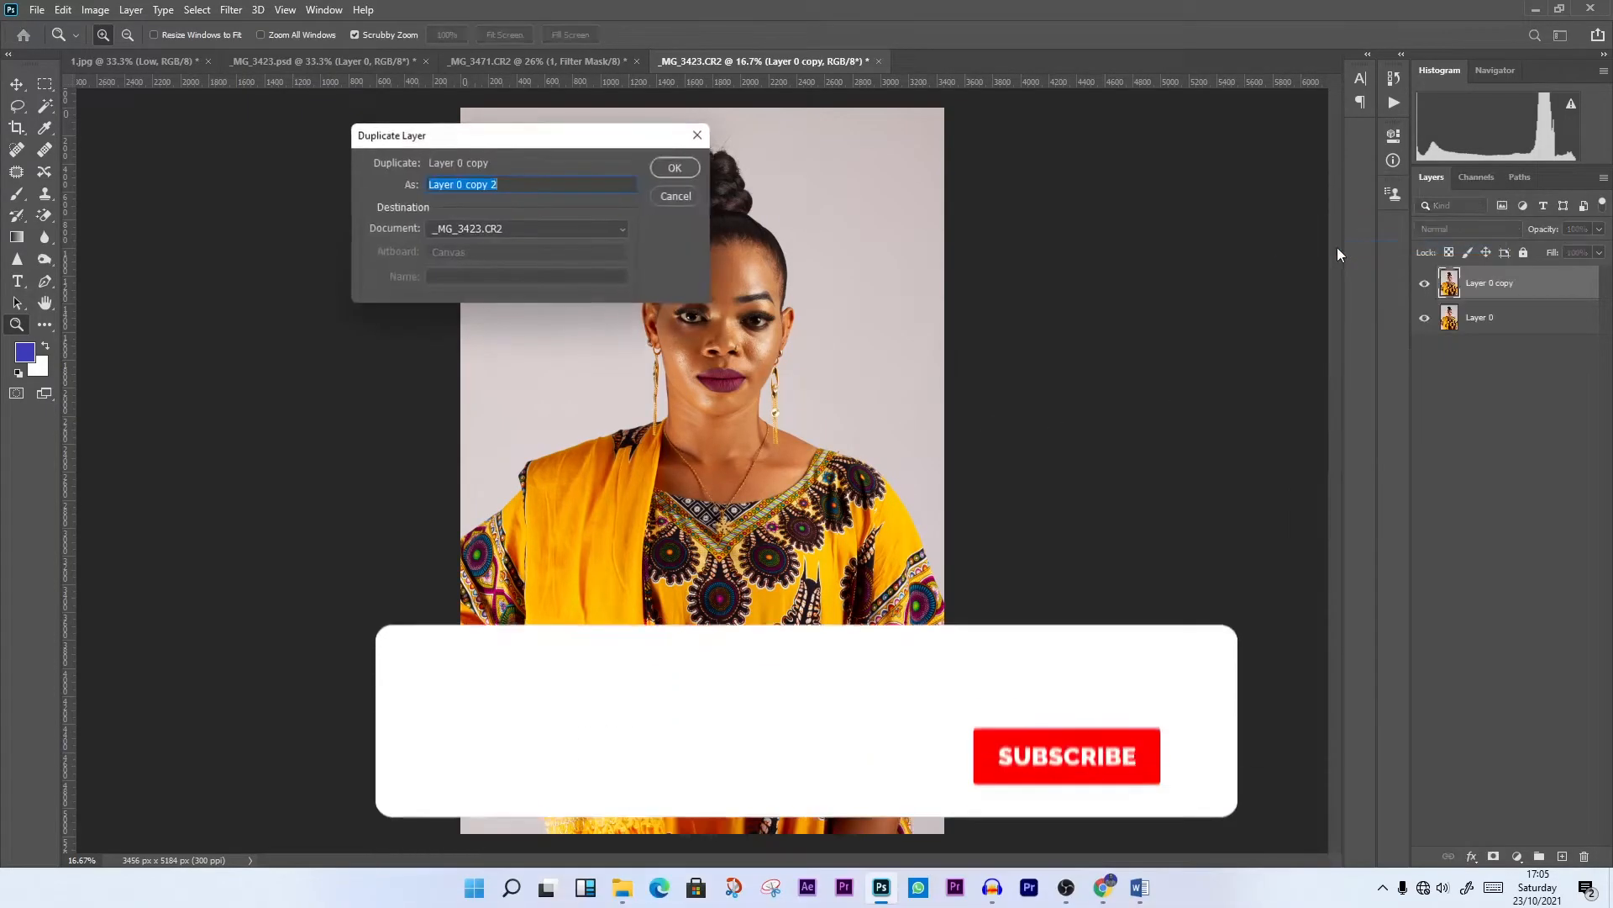
pyautogui.press('Escape')
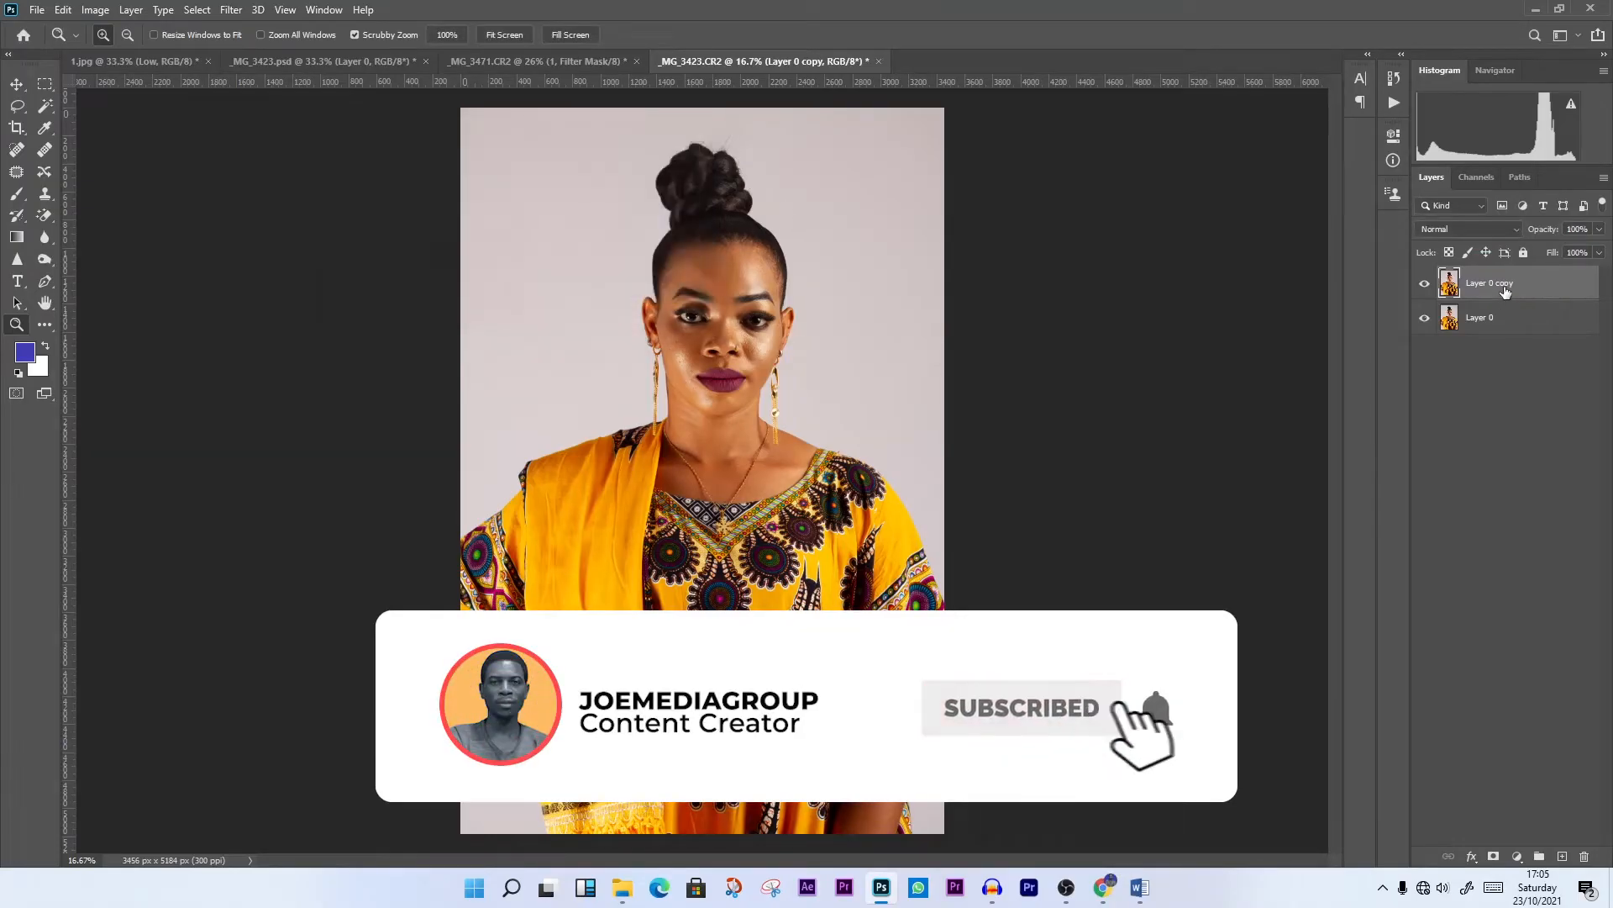
pyautogui.press('Delete')
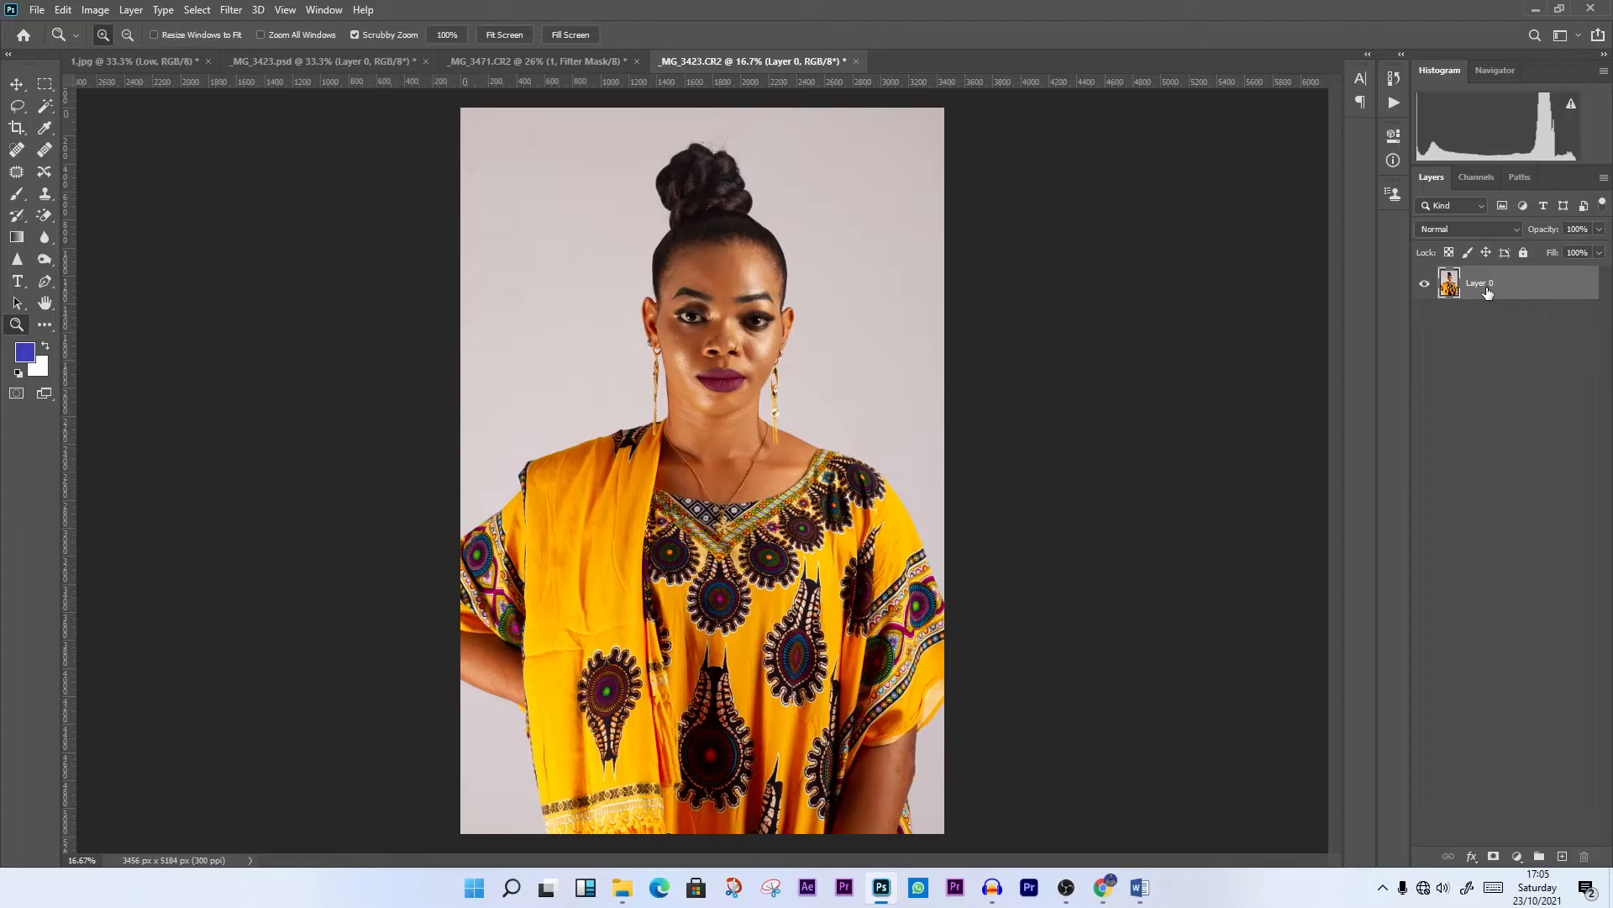
# Duplicate Layer 0 twice and rename the lower copy "Low Frequency"
pyautogui.hotkey('ctrl', 'j')
pyautogui.hotkey('ctrl', 'j')
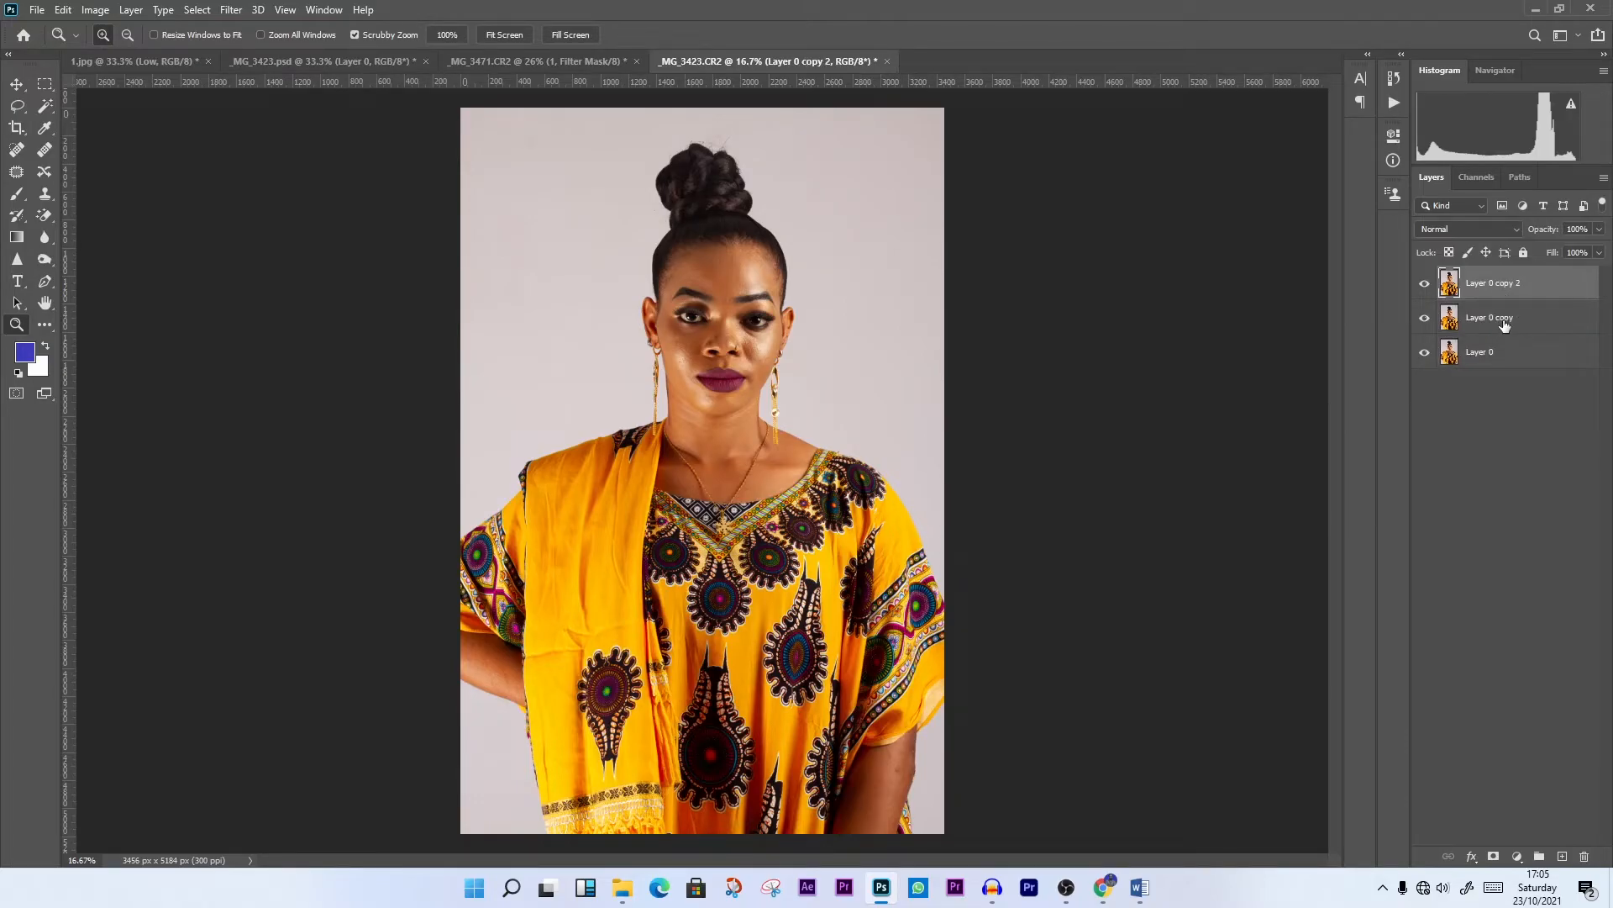
pyautogui.doubleClick(1504, 319)
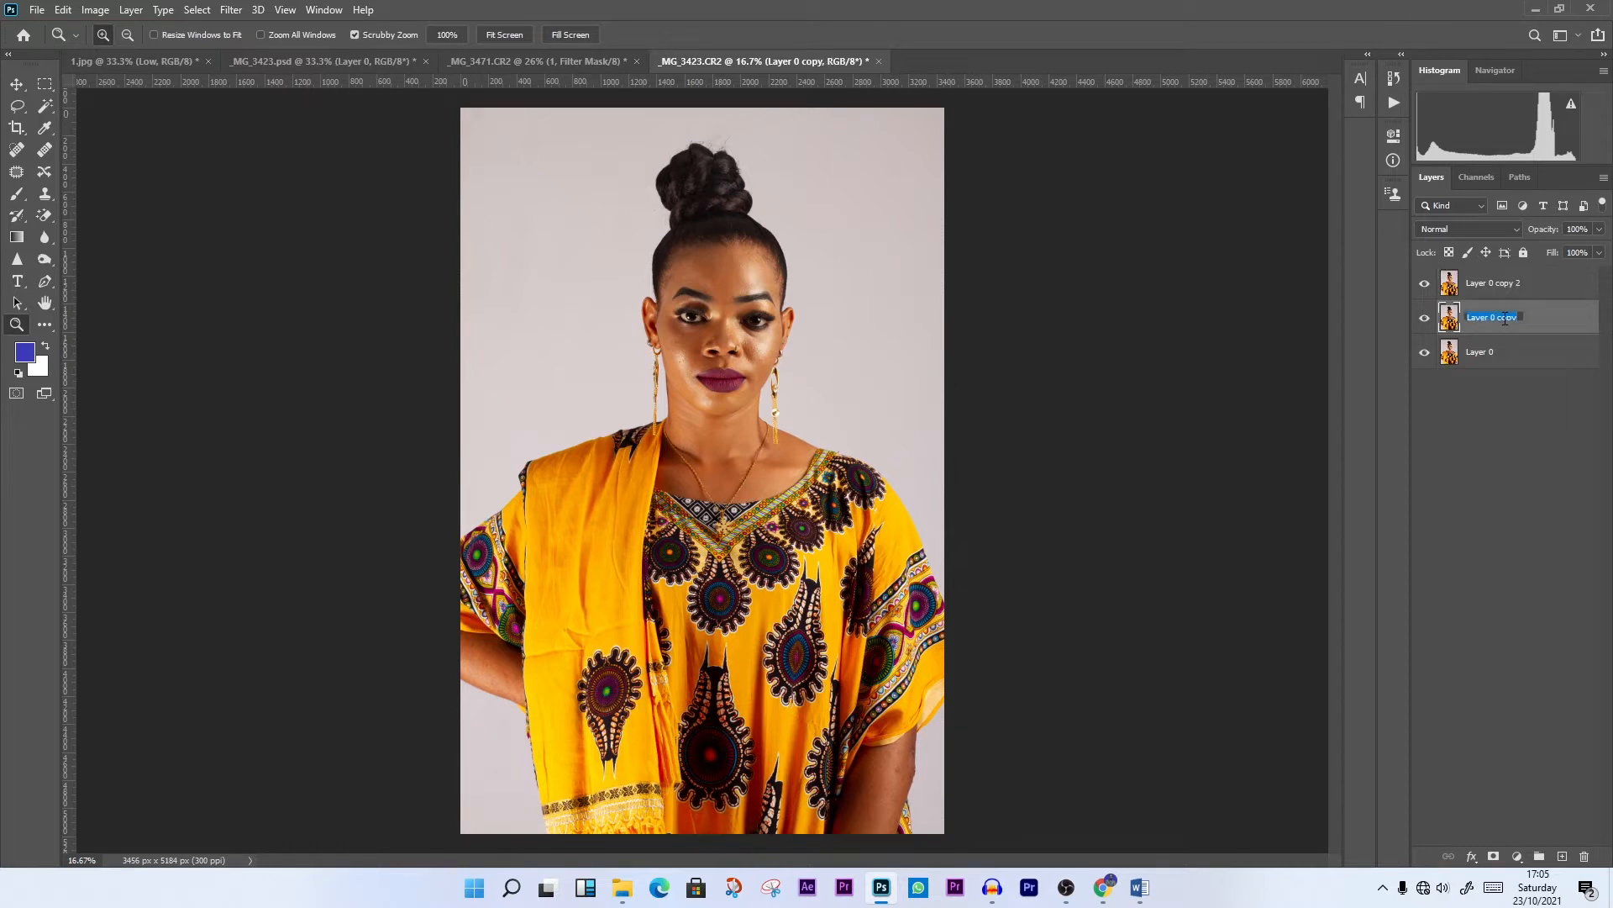
pyautogui.write('Low Frequency')
pyautogui.click(1523, 414)
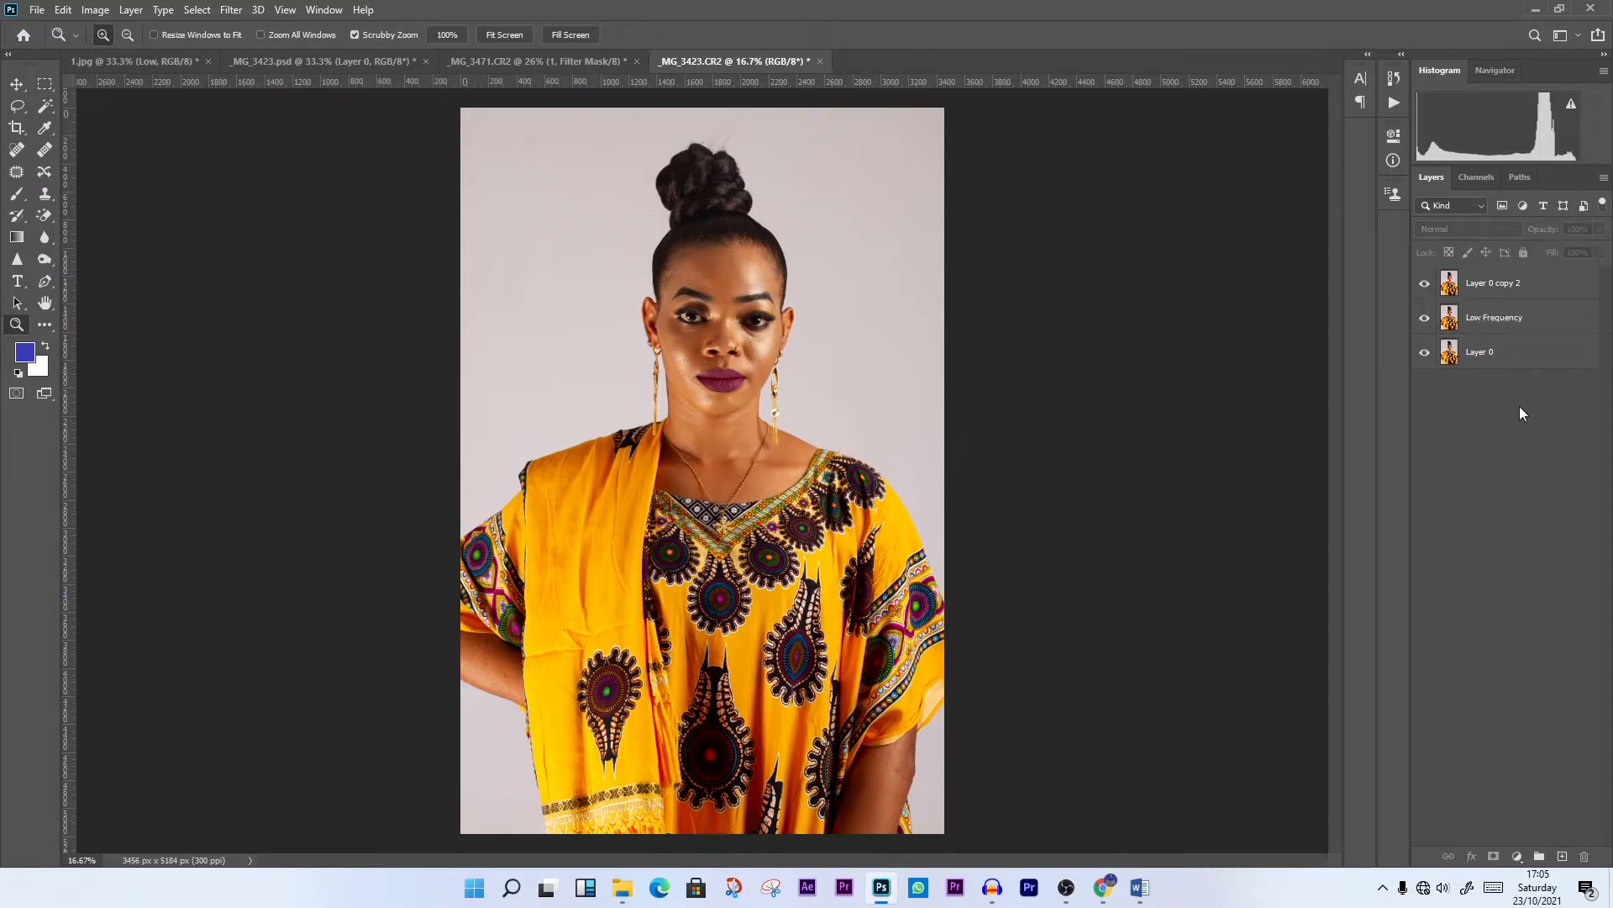
# Rename the topmost layer copy "High Frequncy"
pyautogui.click(1517, 292)
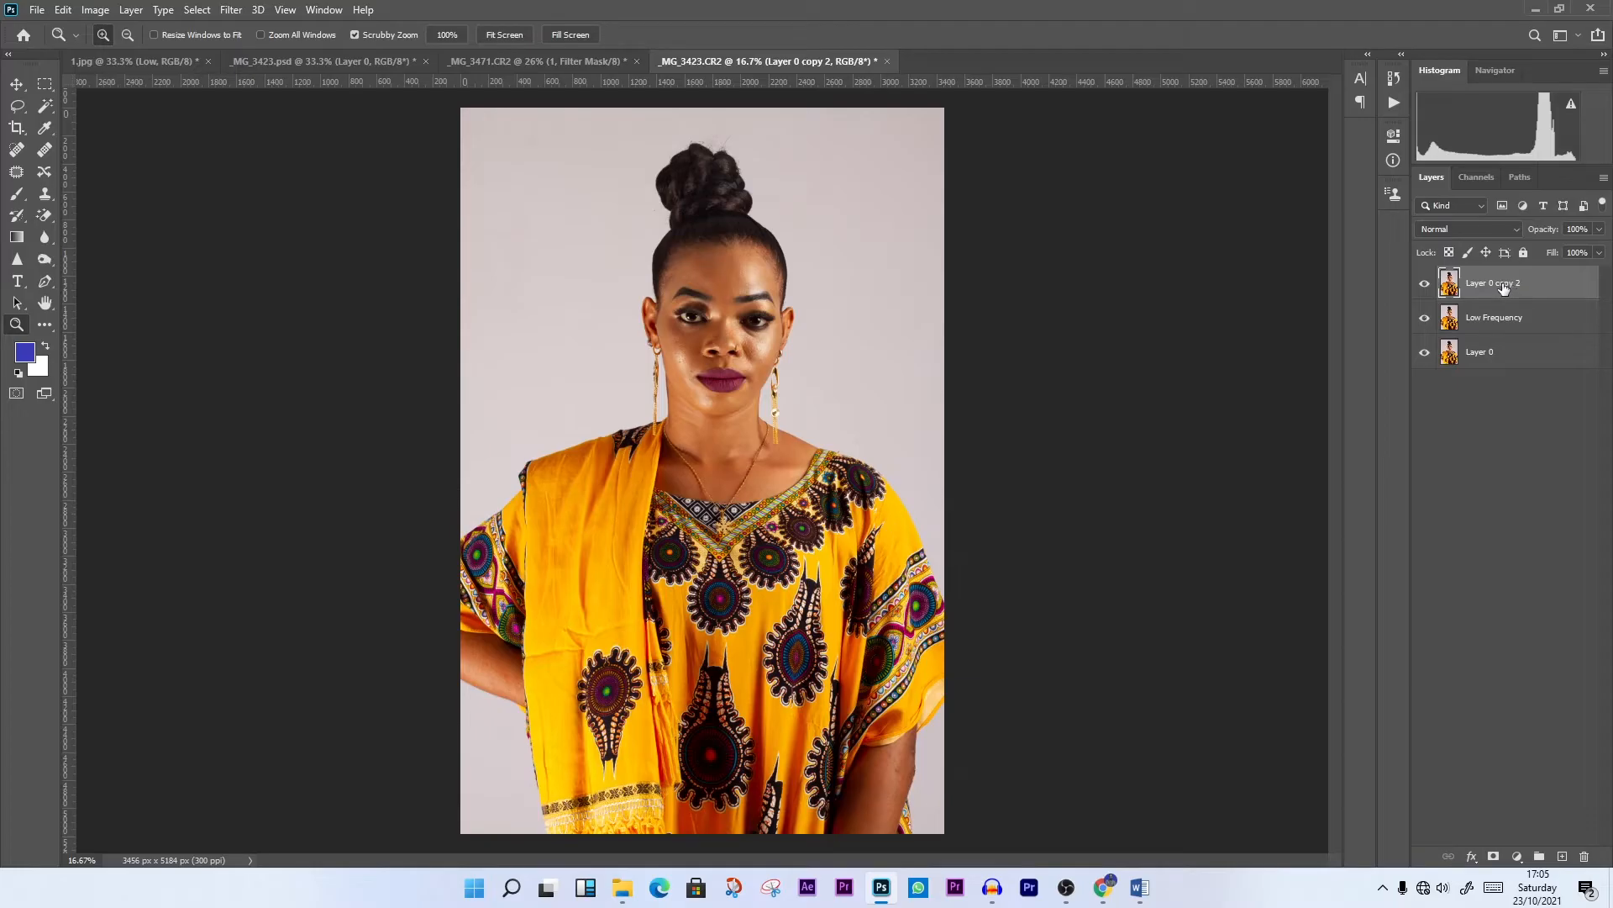
pyautogui.click(1493, 327)
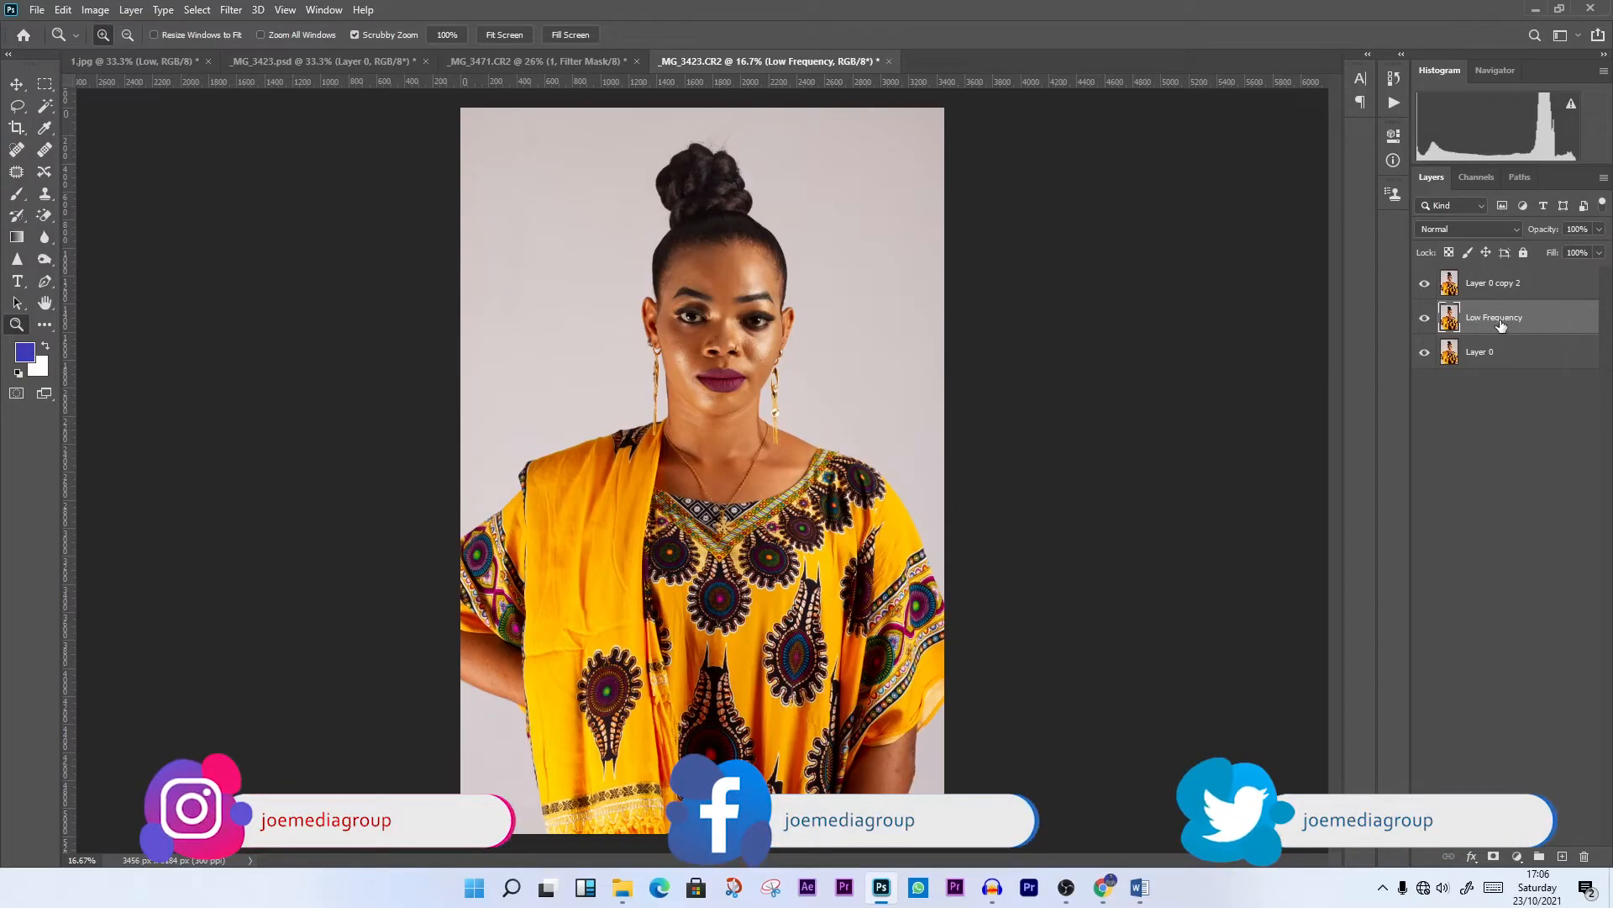
pyautogui.click(1501, 288)
pyautogui.doubleClick(1505, 286)
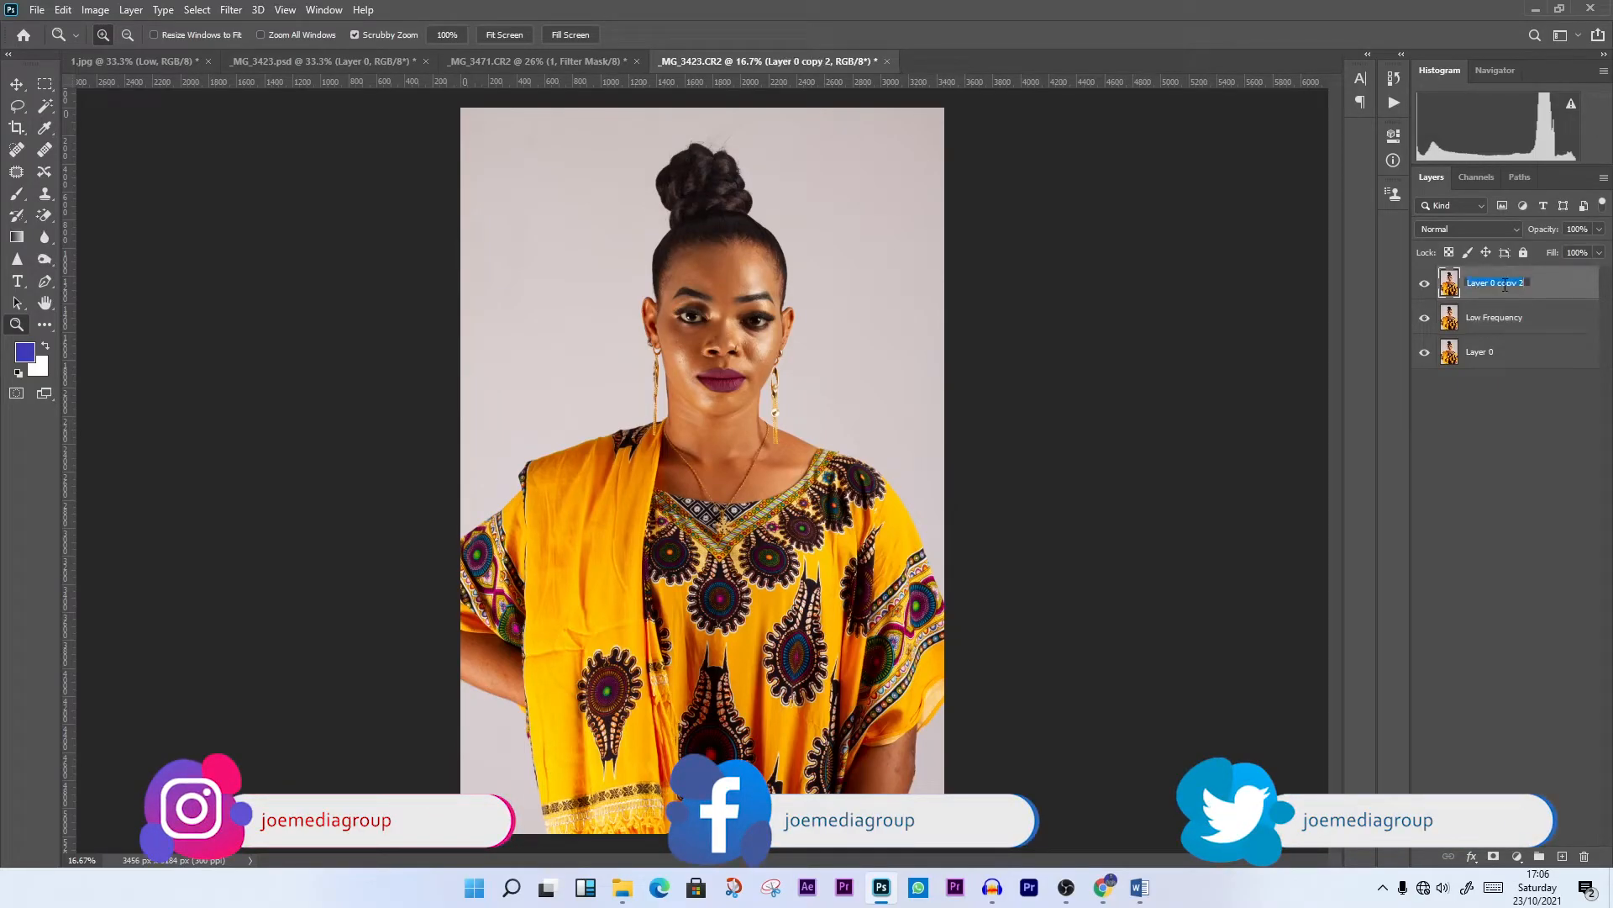
pyautogui.write('High Frequncy')
pyautogui.press('Return')
# Hide the High Frequncy layer and apply a Gaussian Blur with a 3-pixel radius to the Low Frequency layer
pyautogui.click(1500, 318)
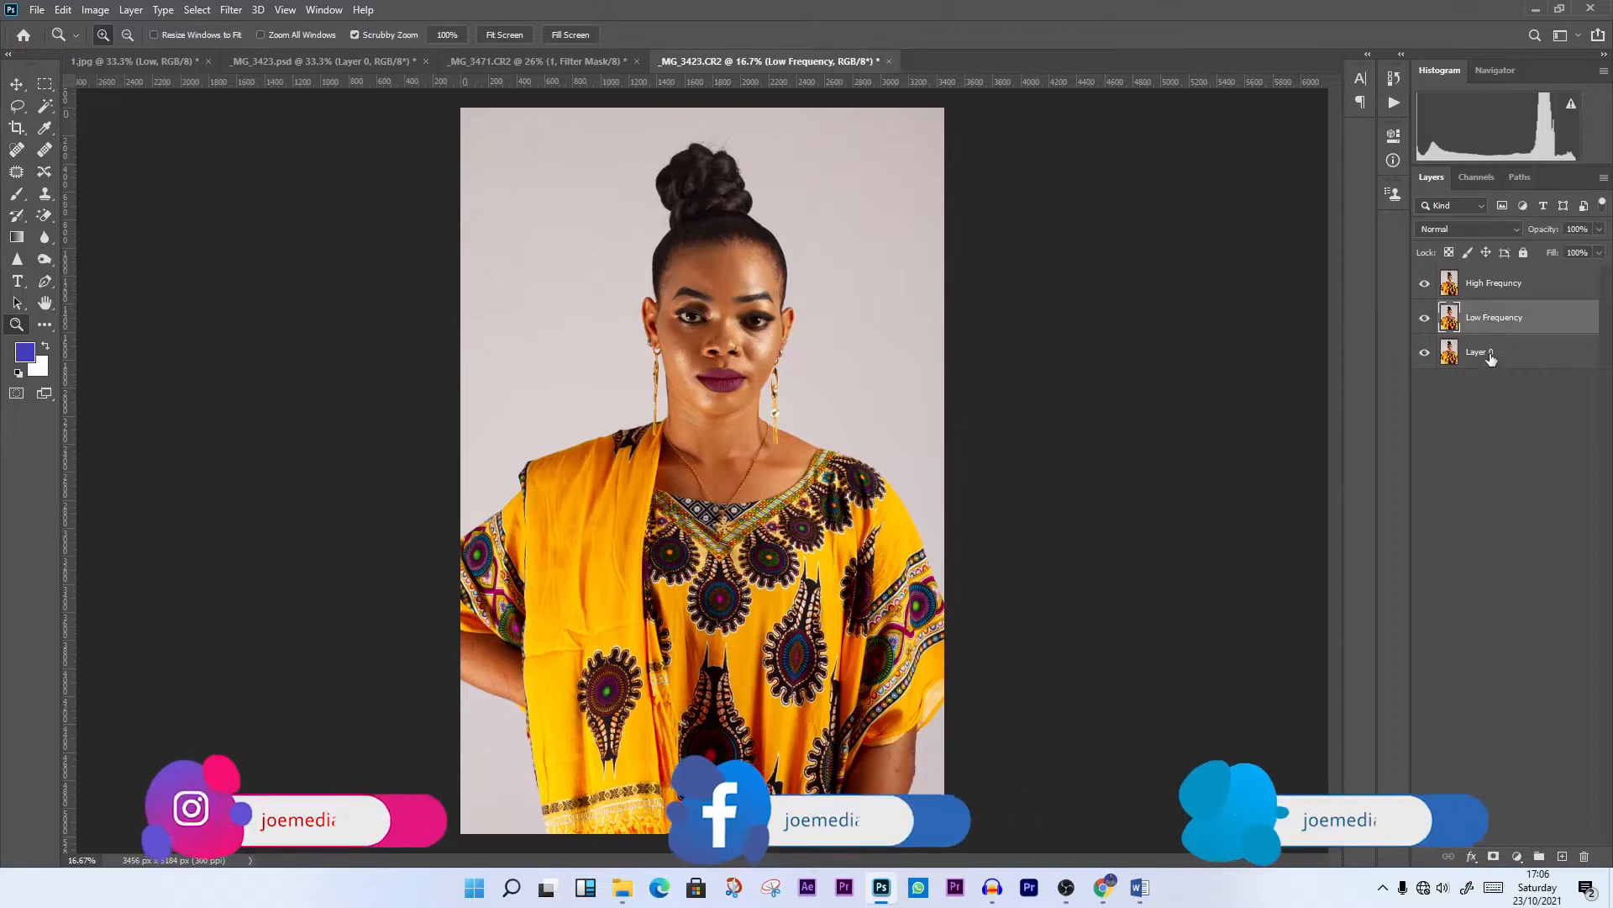
pyautogui.click(1459, 289)
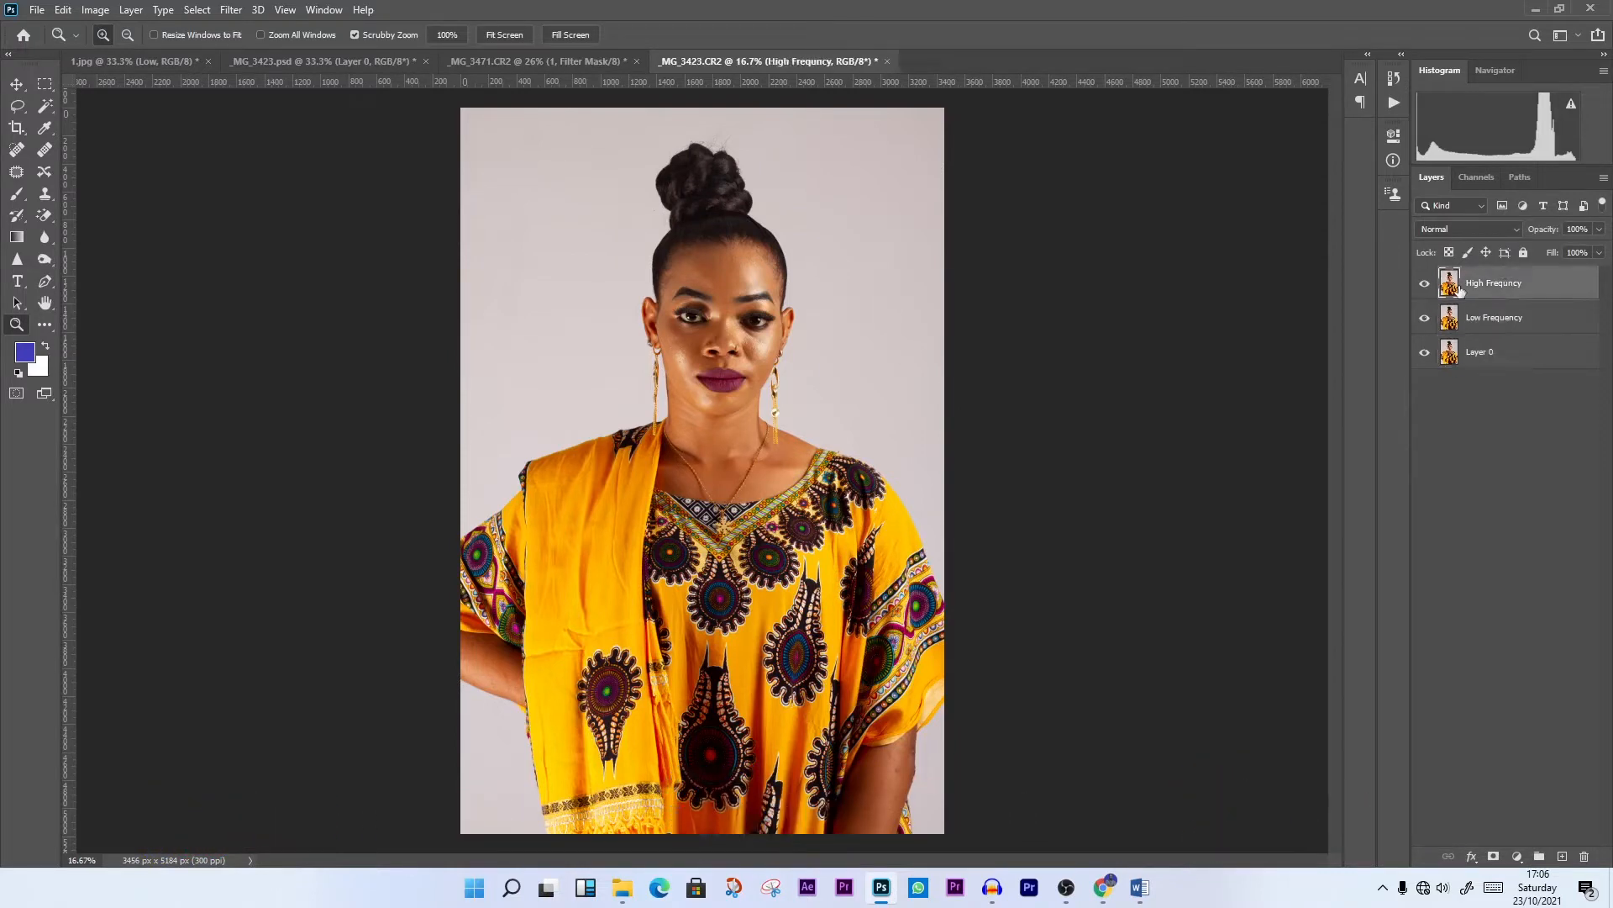
pyautogui.click(1424, 285)
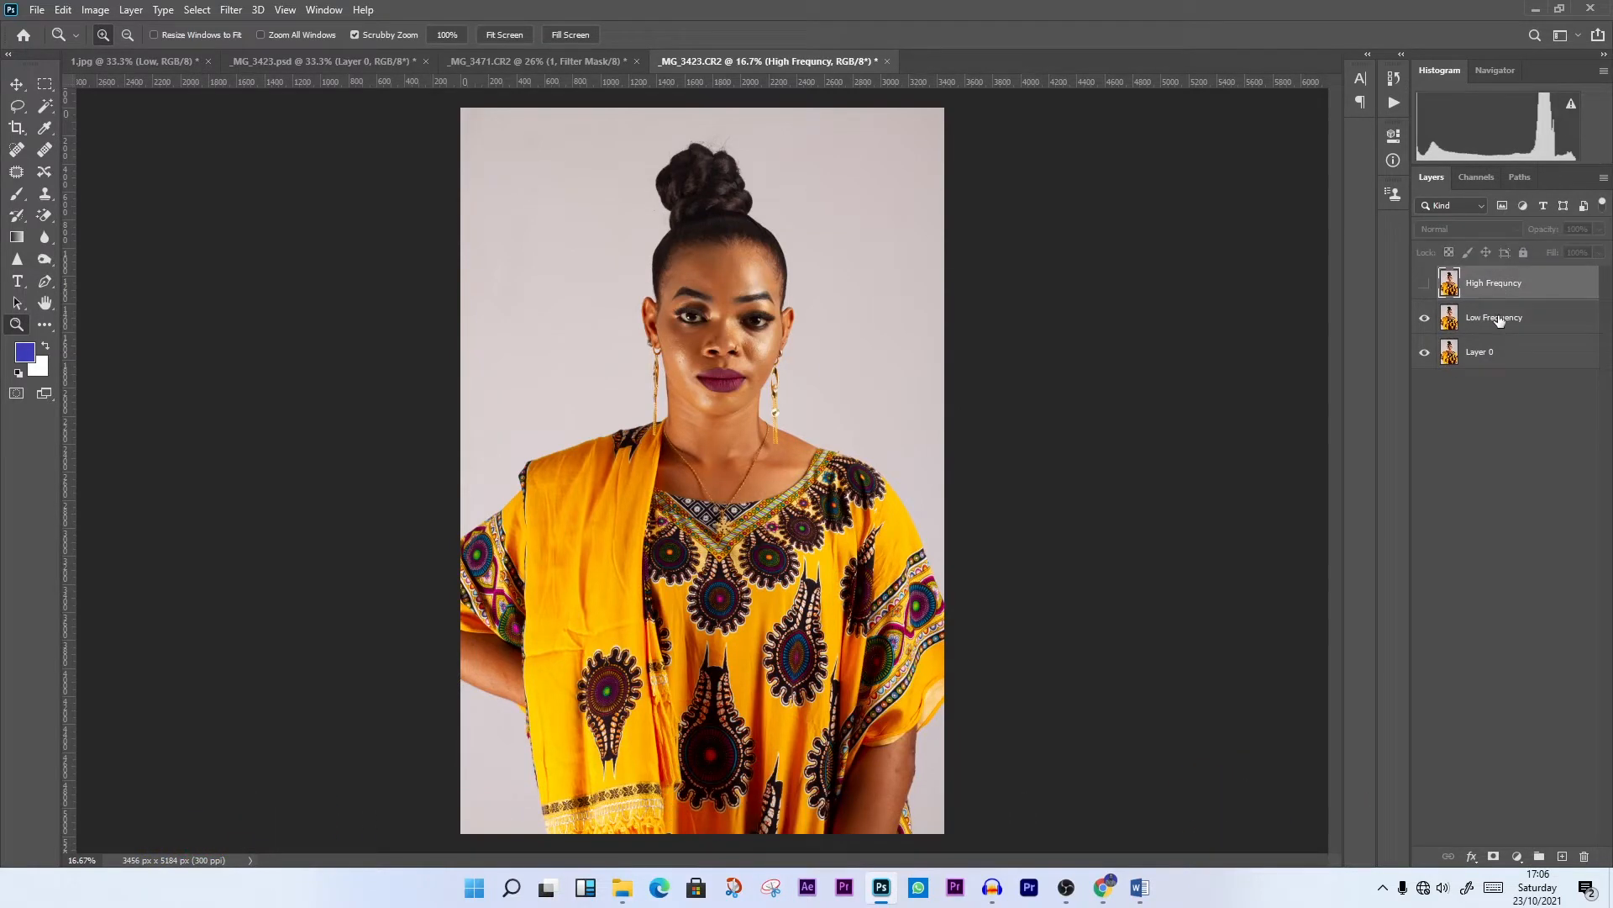
pyautogui.click(1500, 317)
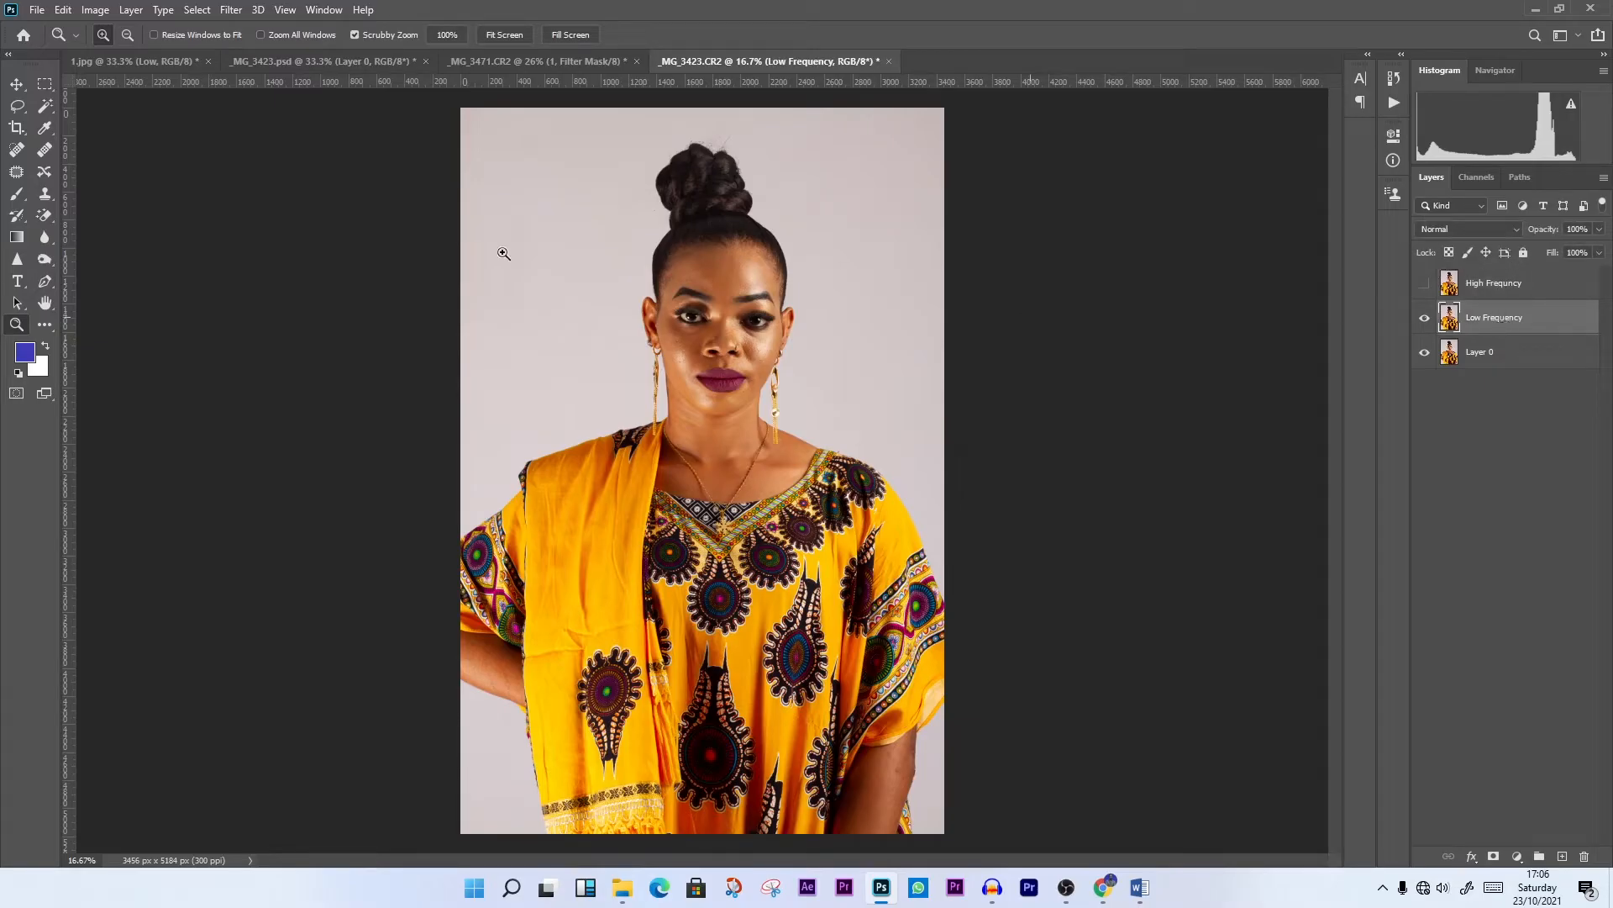
pyautogui.click(230, 10)
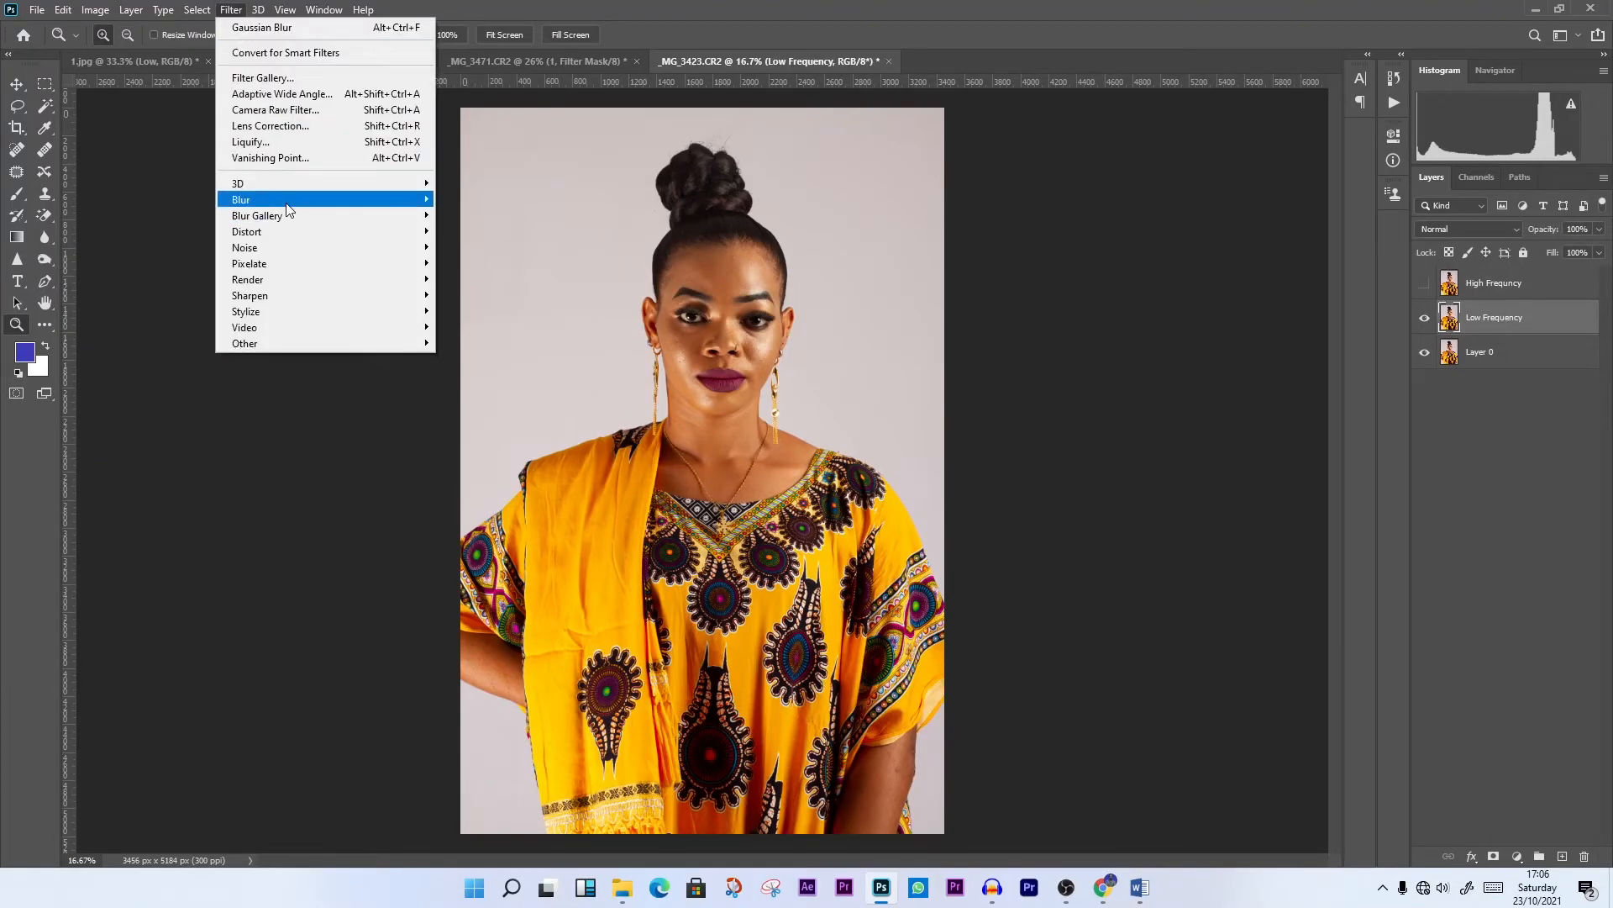
pyautogui.moveTo(336, 200)
pyautogui.click(475, 262)
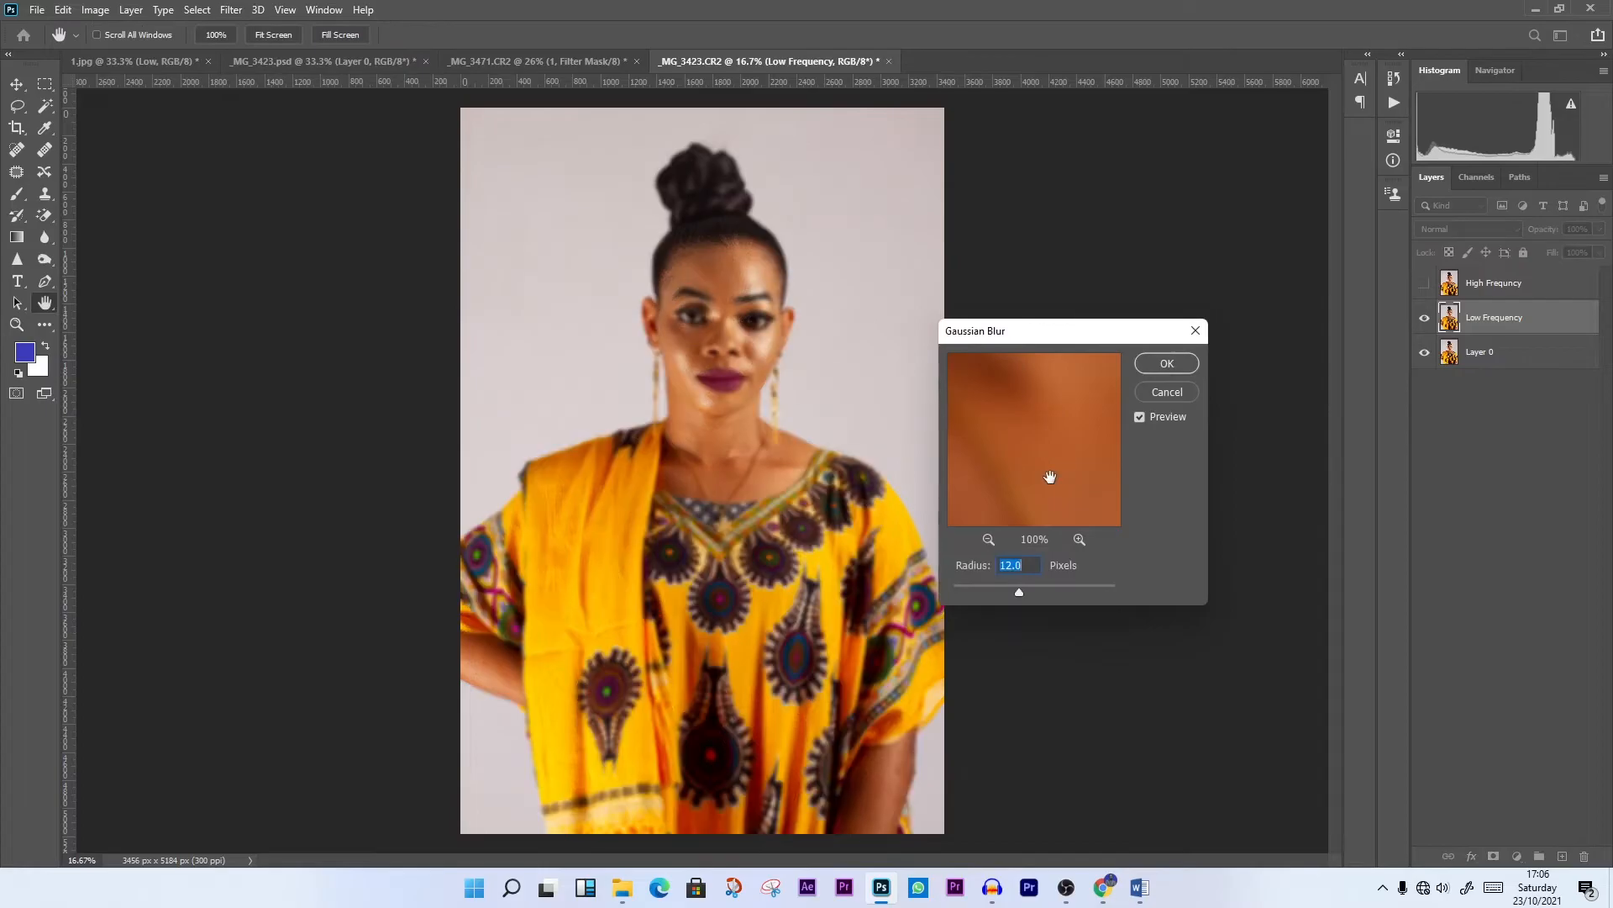
pyautogui.write('3')
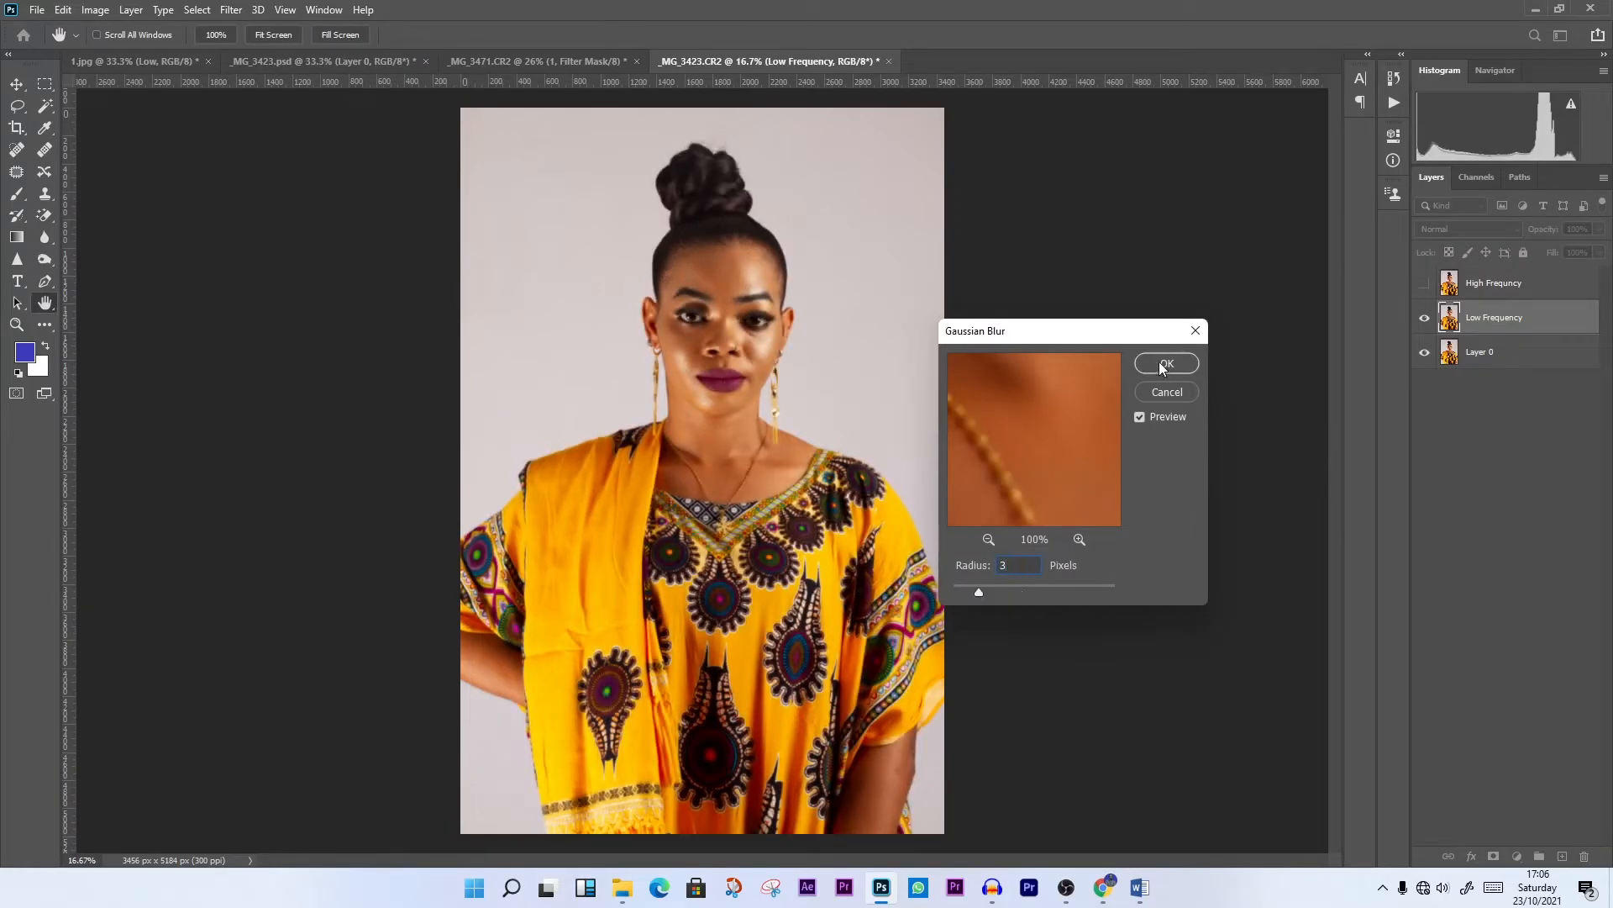
pyautogui.click(1164, 367)
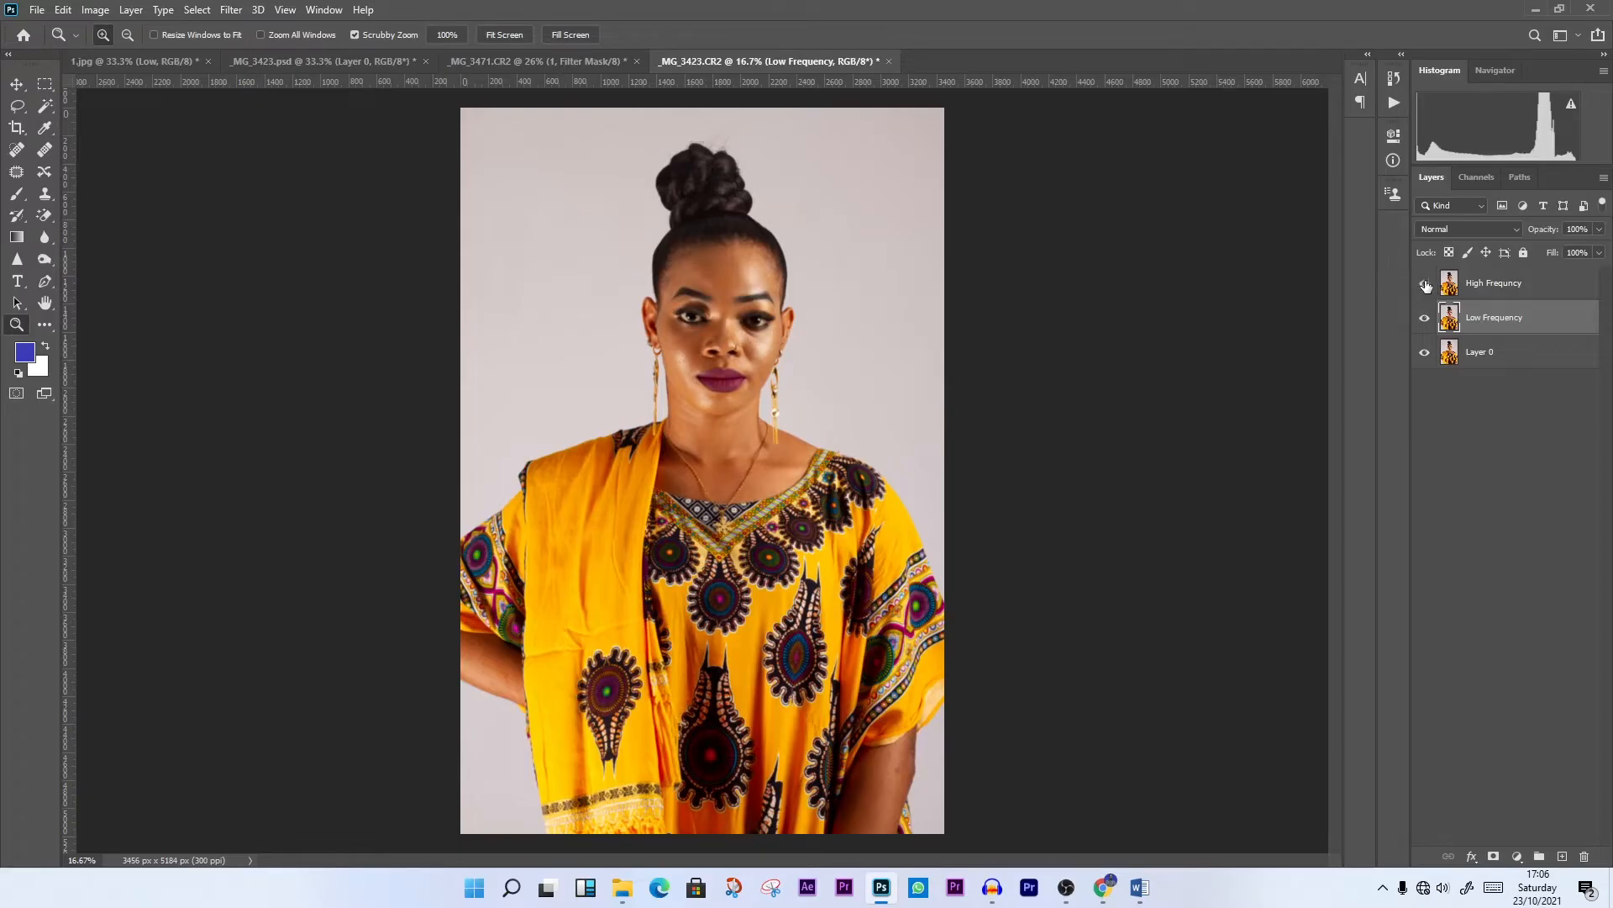
# Show and select the High Frequncy layer and open Apply Image with _MG_3423.CR2 as the source
pyautogui.click(1426, 287)
pyautogui.click(1505, 289)
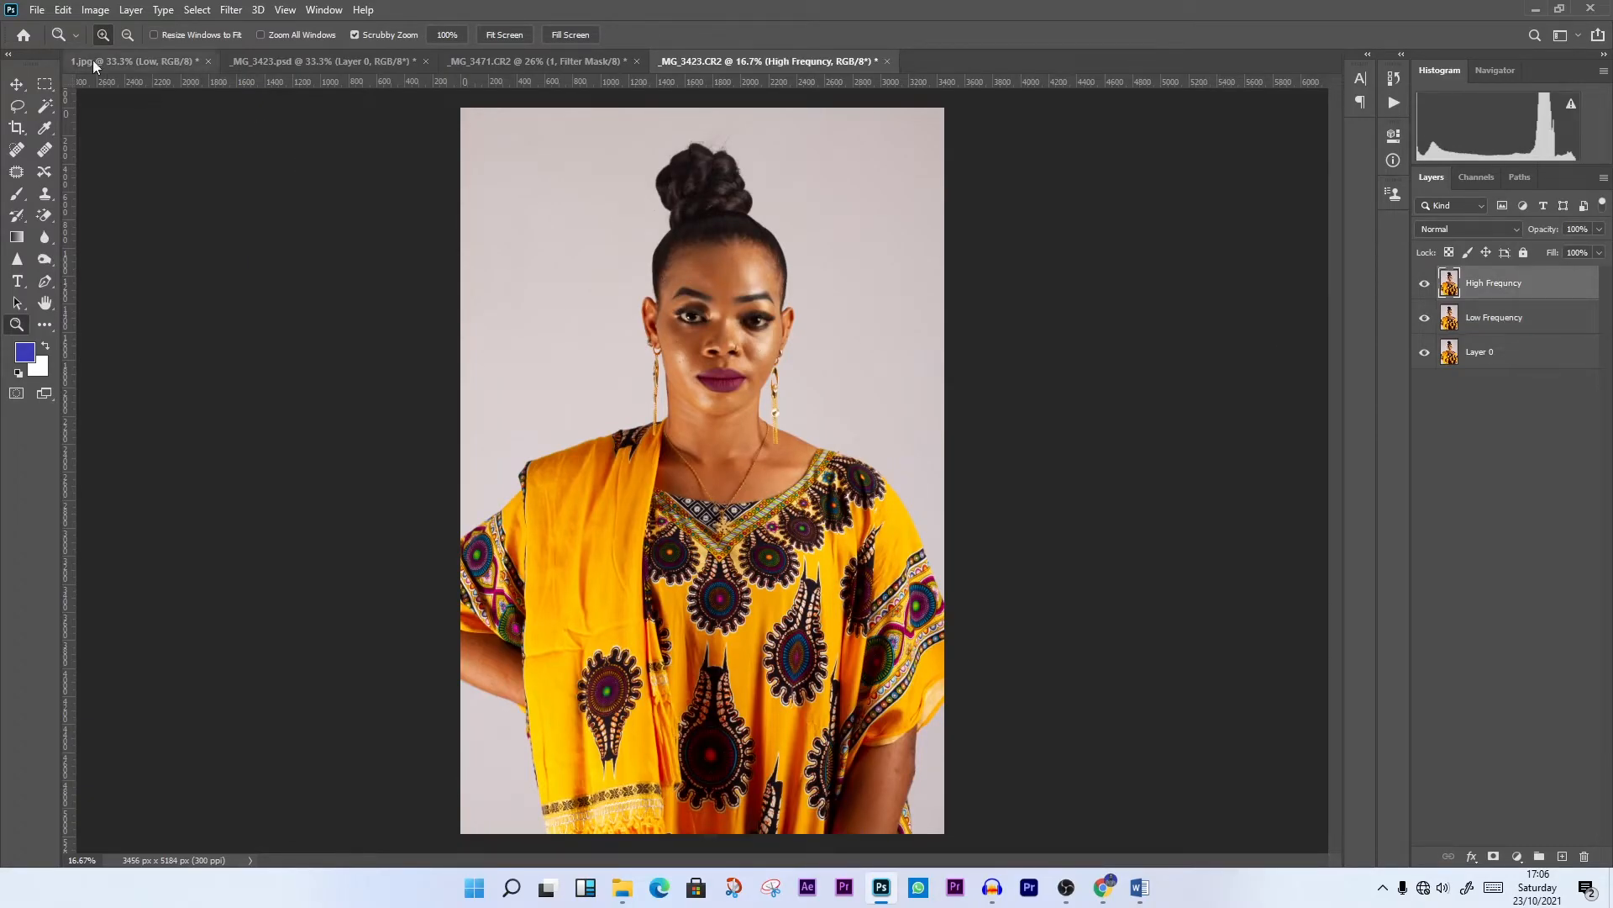
pyautogui.click(95, 11)
pyautogui.click(154, 256)
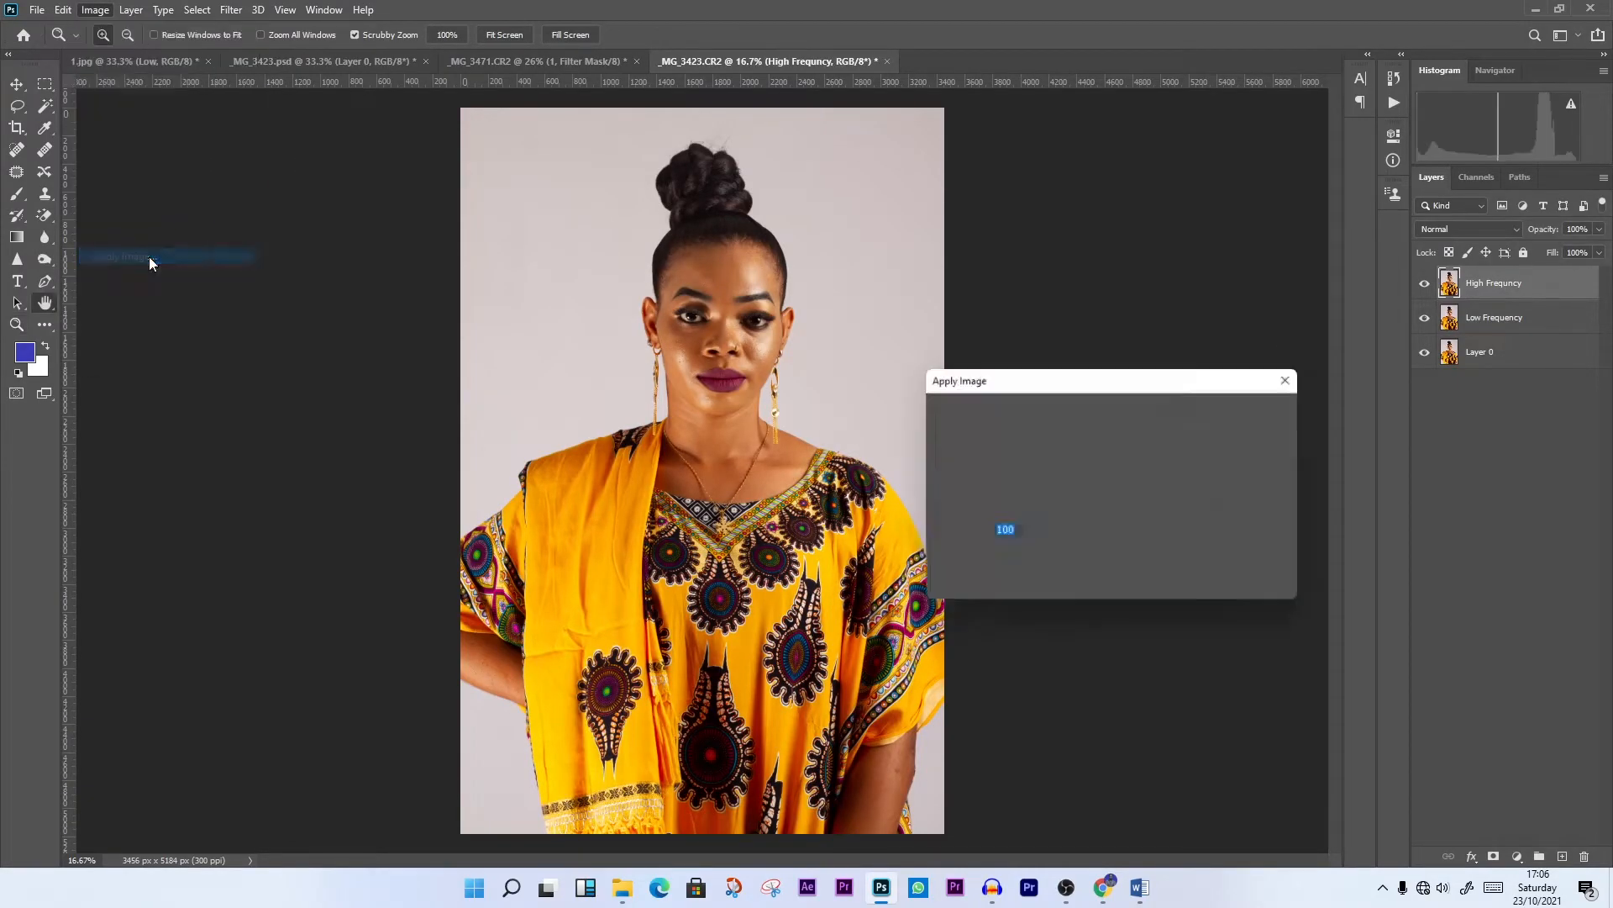
pyautogui.moveTo(1054, 386); pyautogui.dragTo(1031, 304)
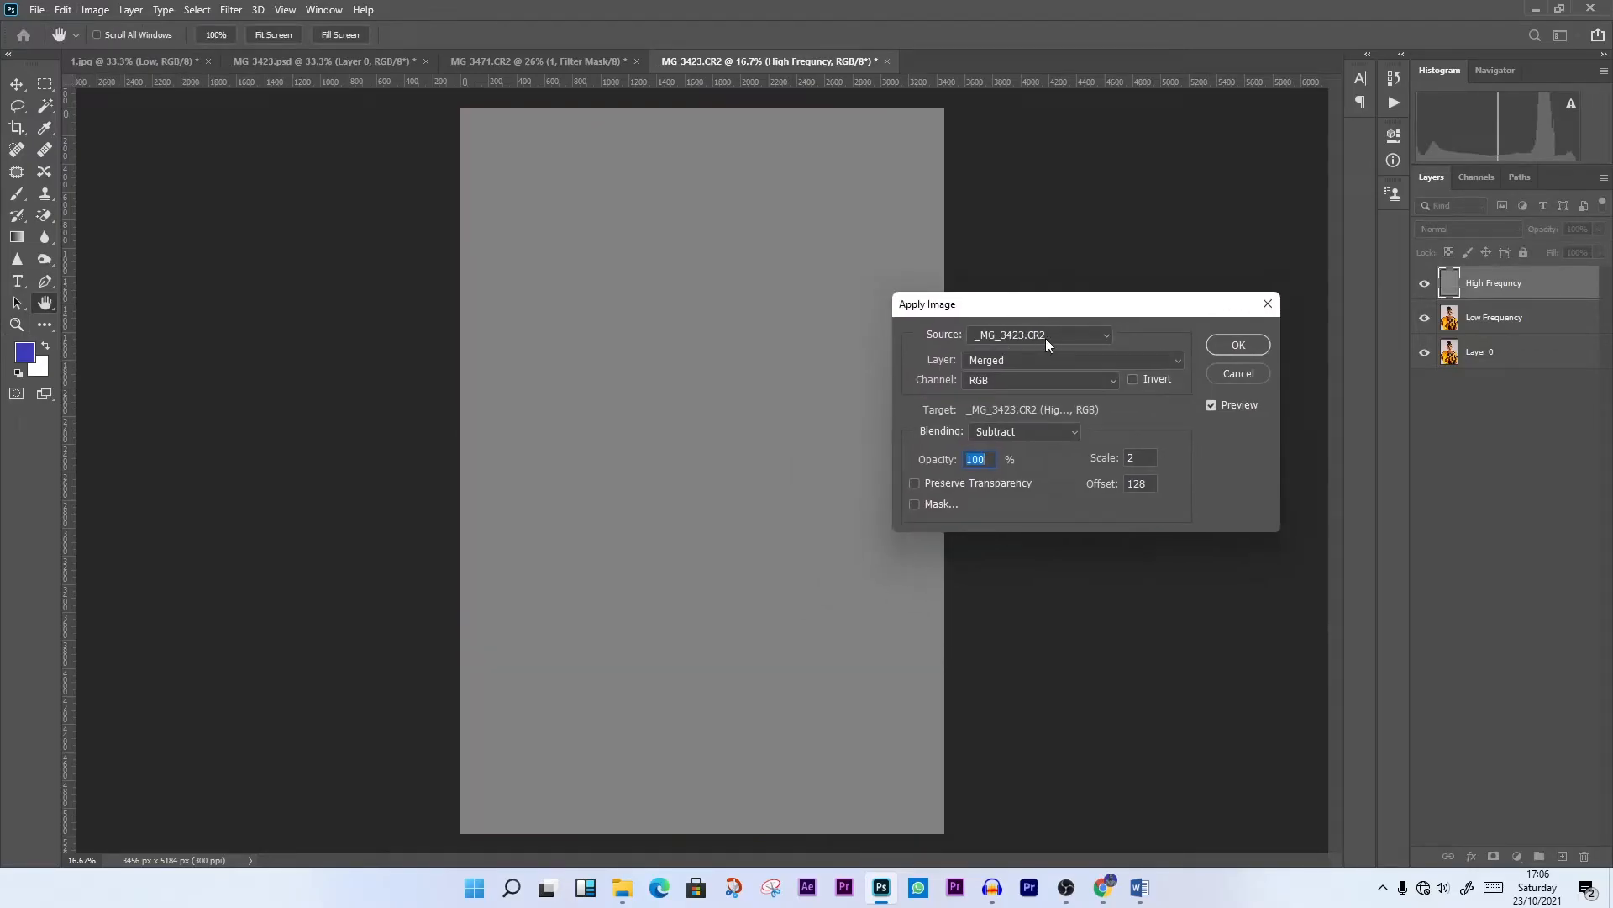
pyautogui.click(1047, 336)
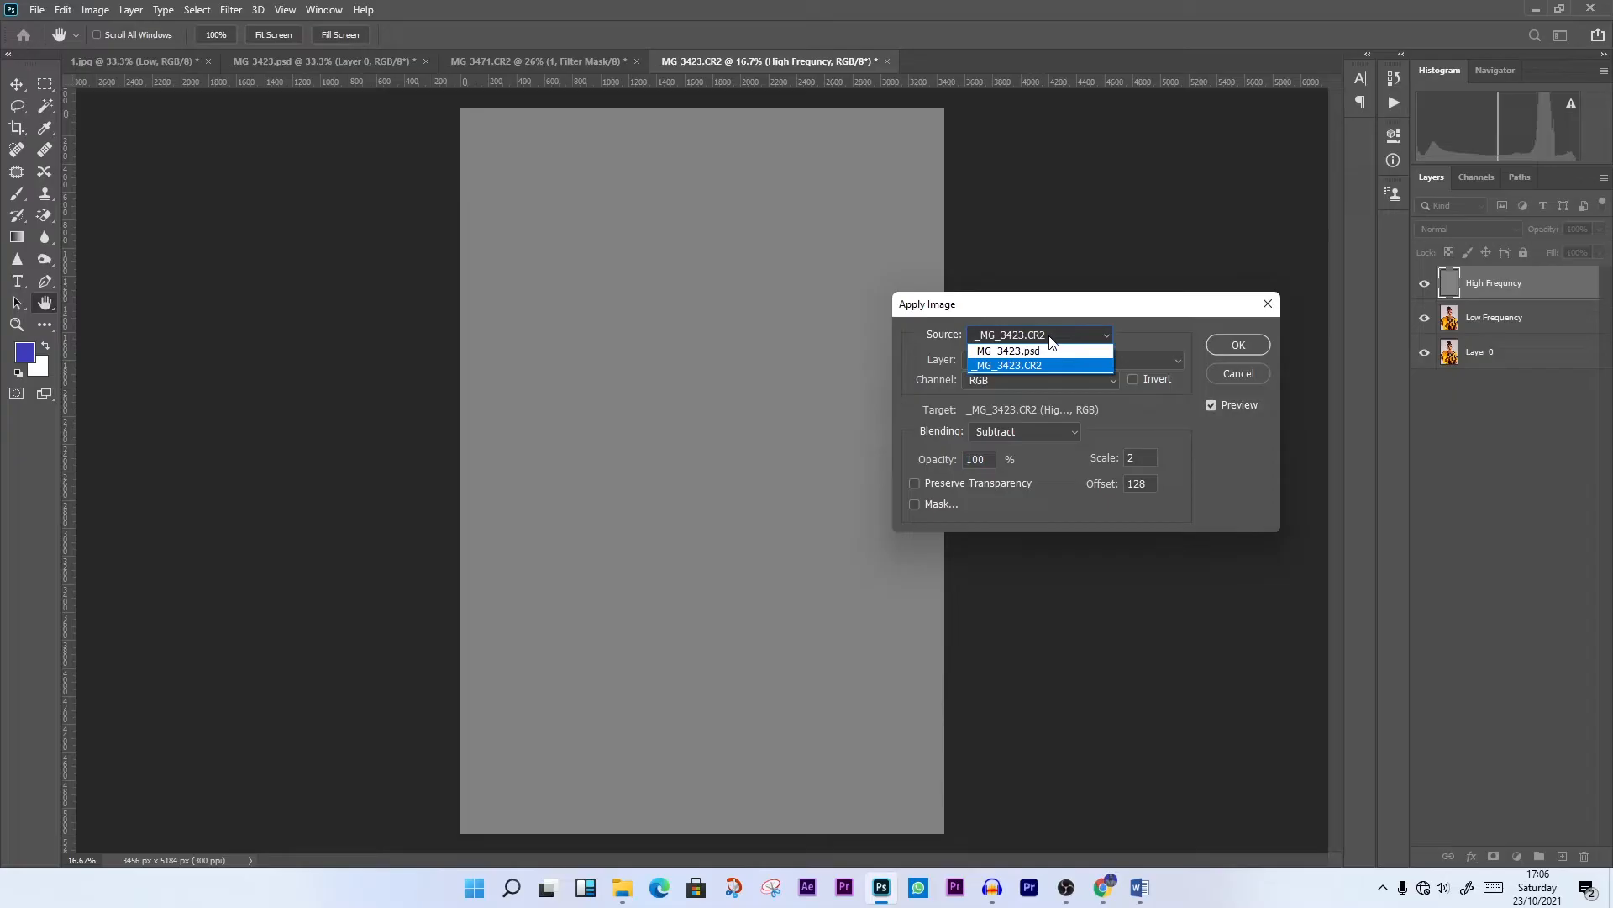
pyautogui.click(1050, 340)
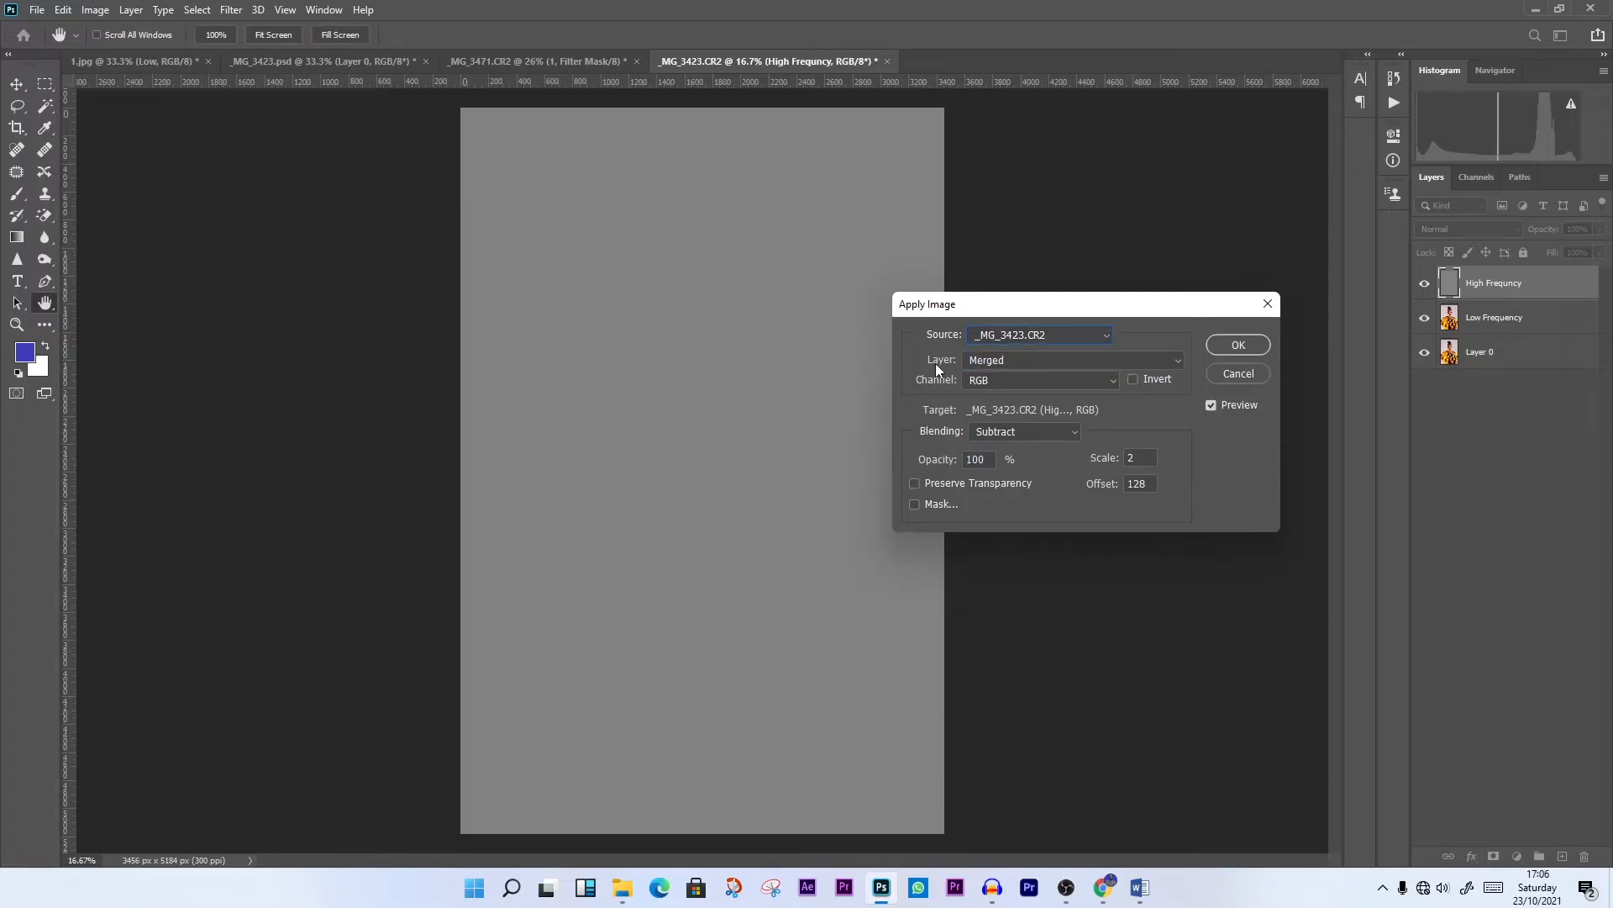
# Apply the Low Frequency layer to High Frequncy with Subtract blending and scale 2, and set its layer blend mode to Linear Light
pyautogui.click(1012, 360)
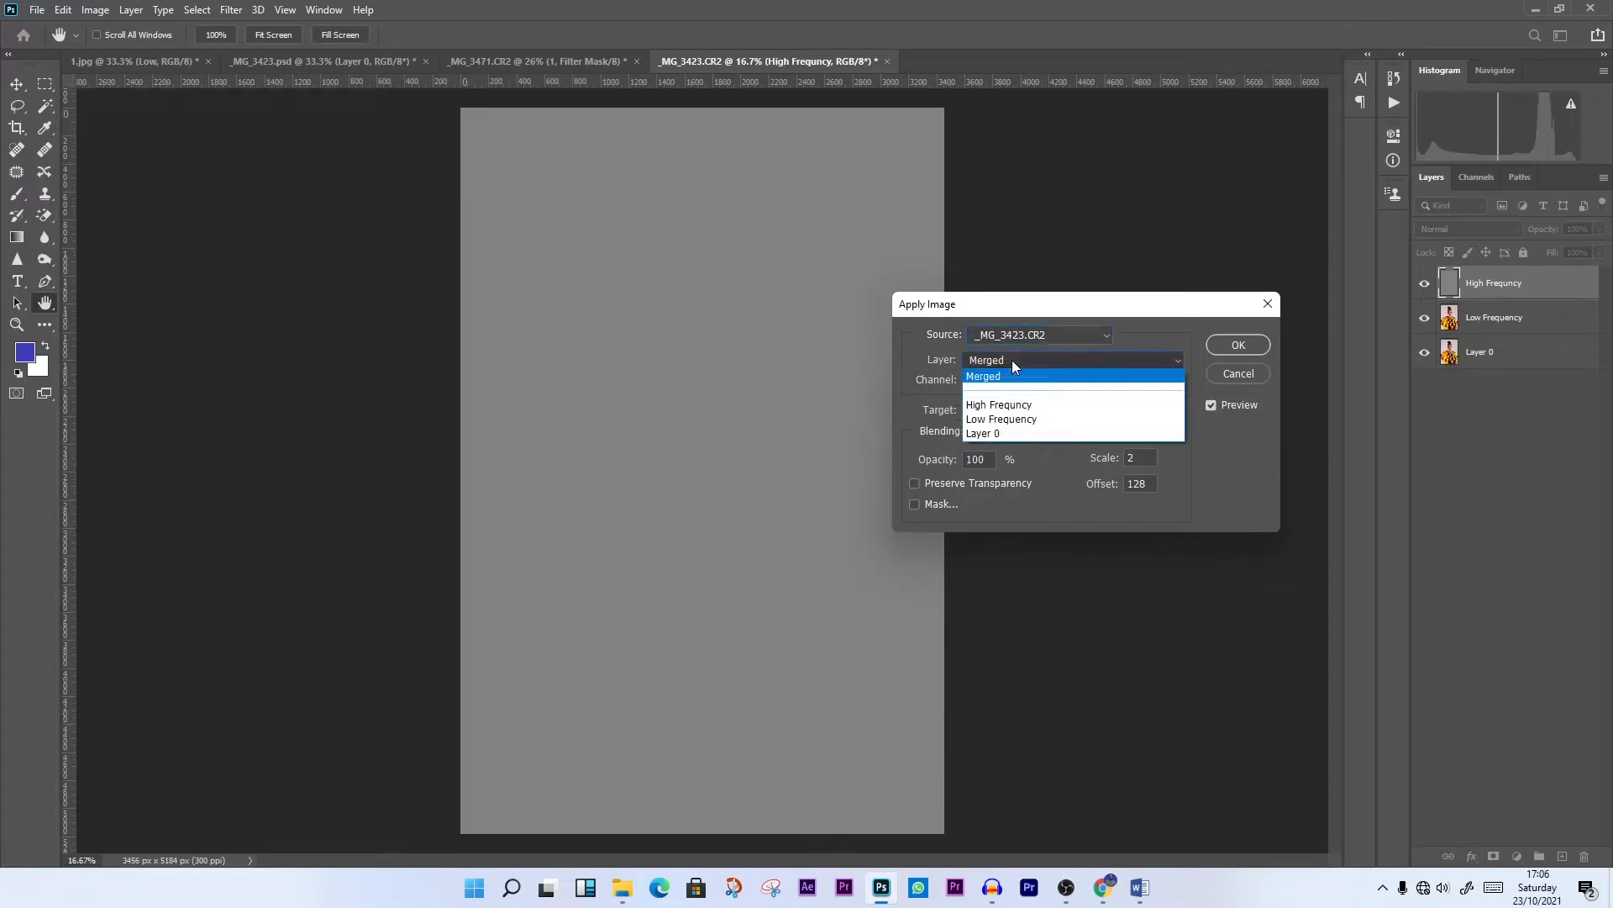
pyautogui.click(1003, 423)
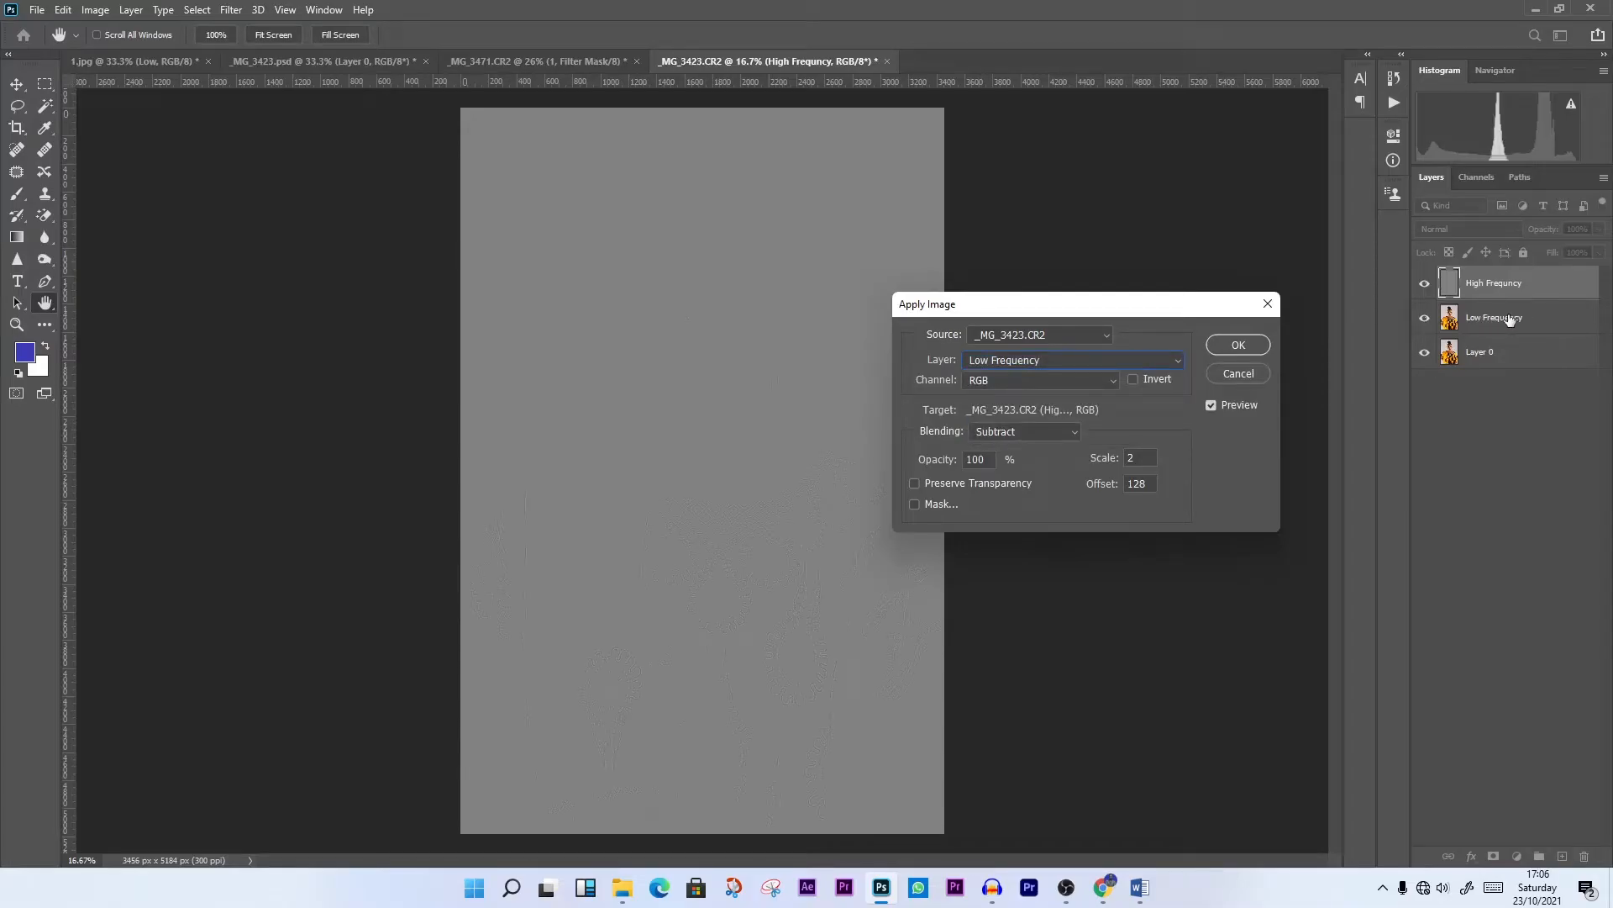
pyautogui.click(1013, 362)
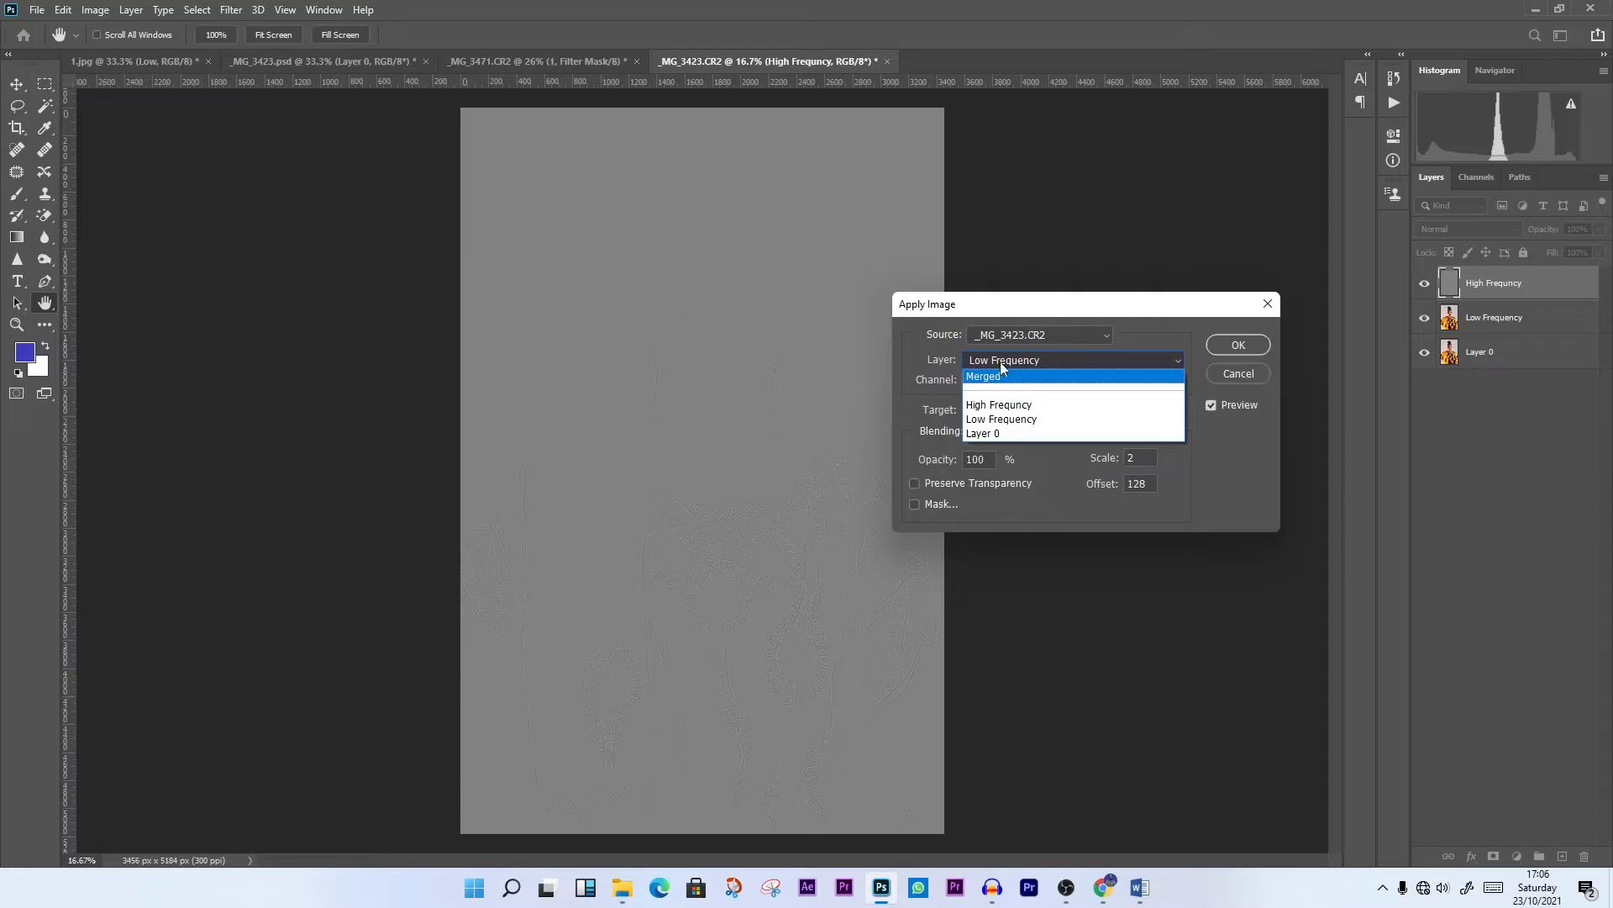
pyautogui.click(1006, 420)
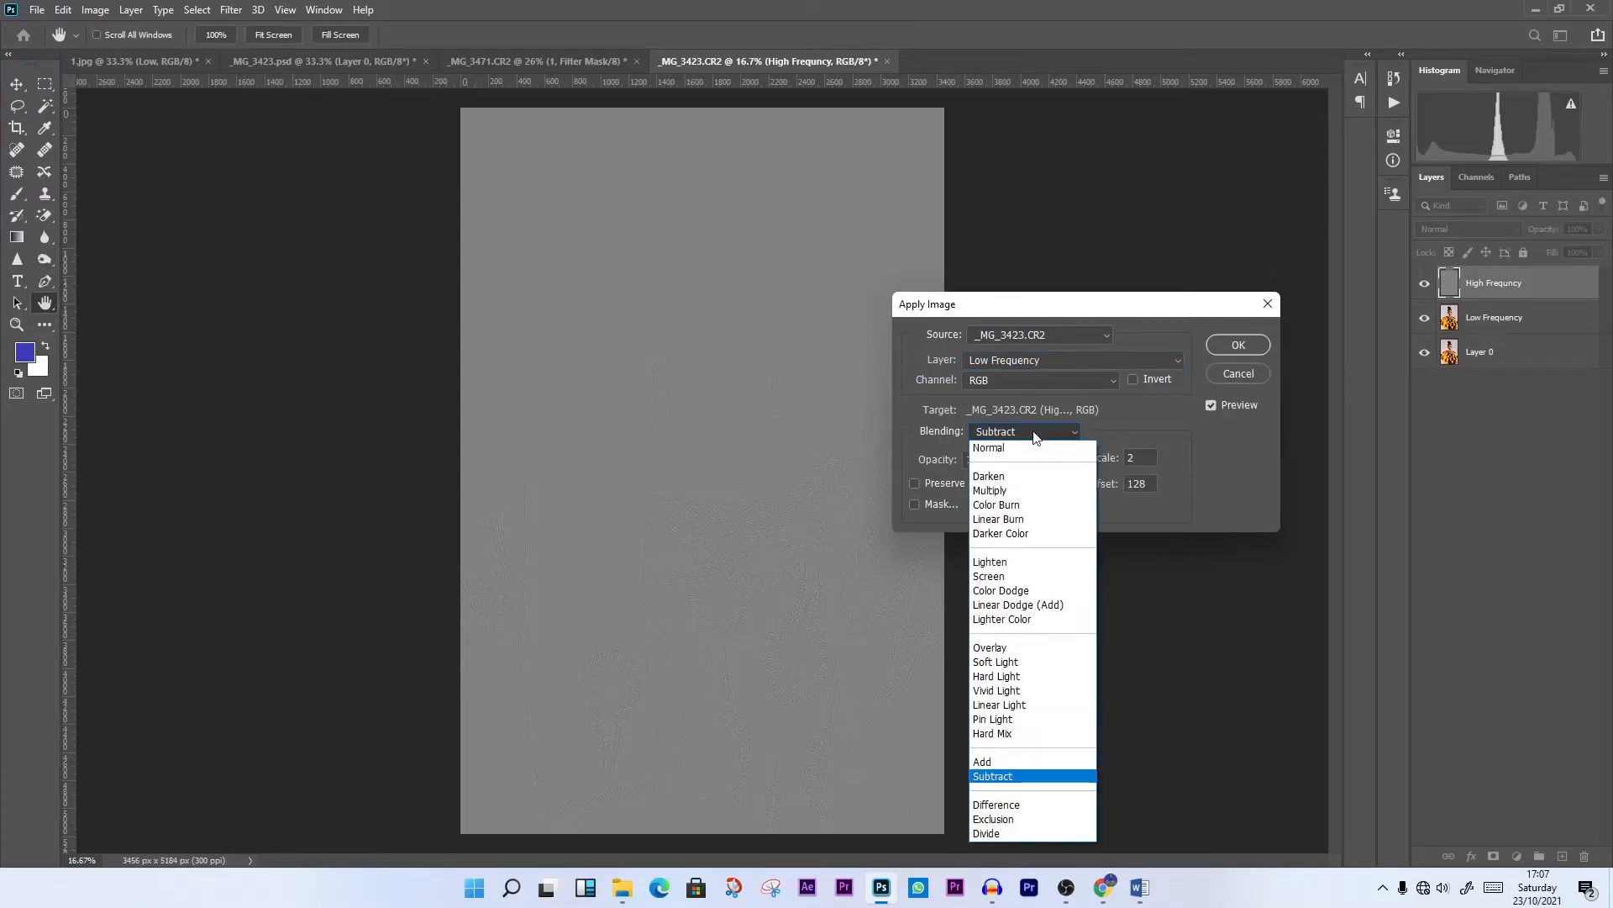
pyautogui.click(988, 779)
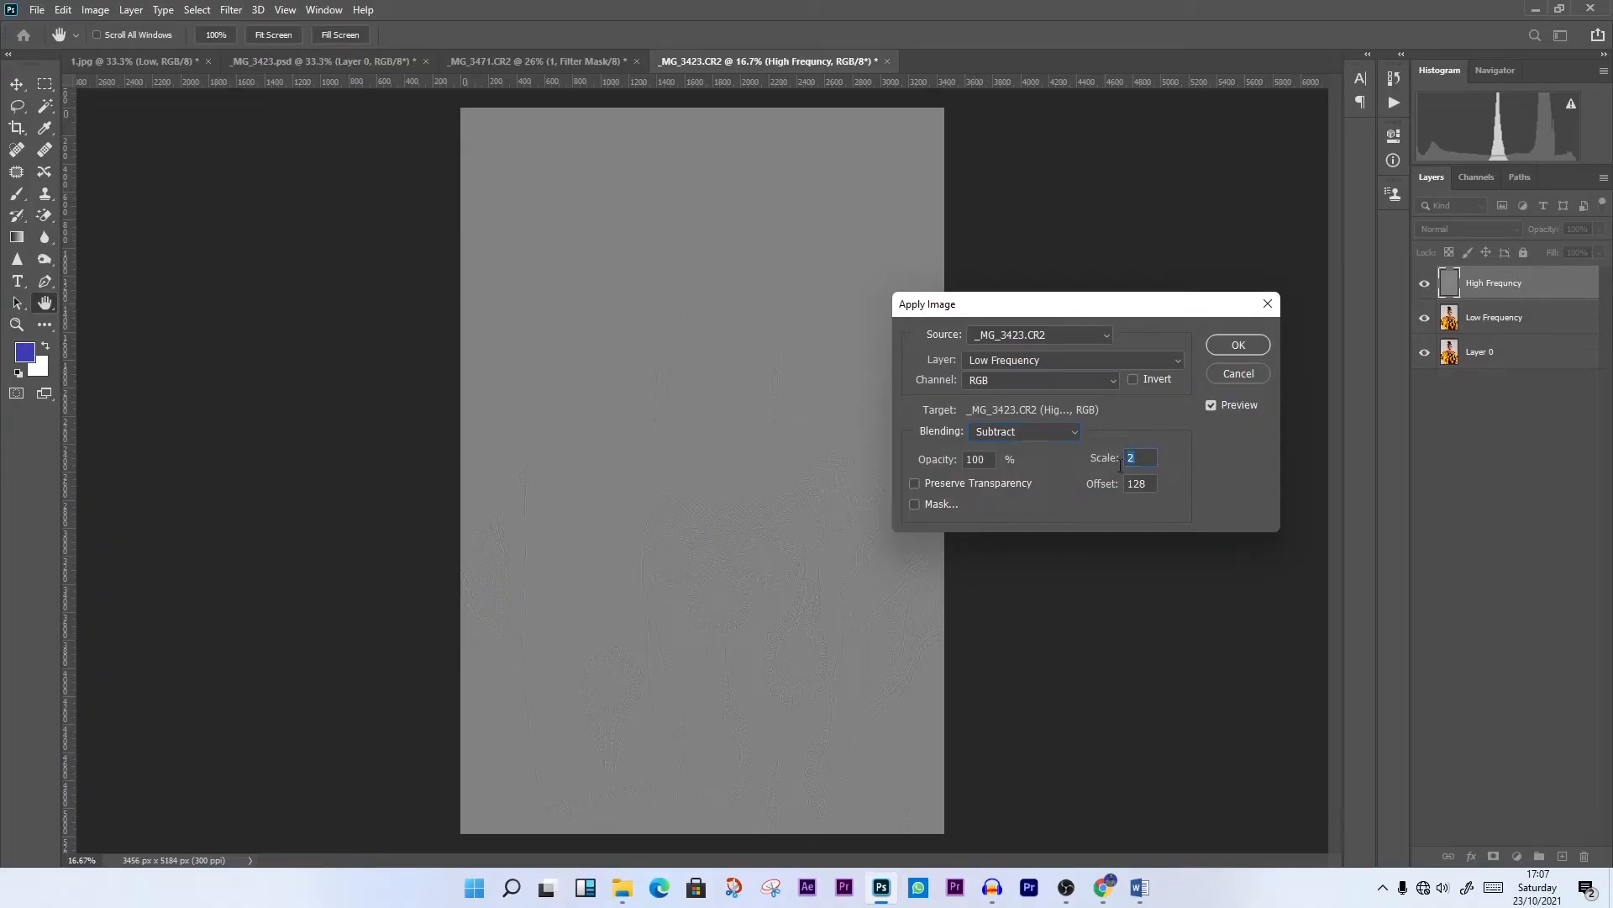
pyautogui.write('2')
pyautogui.click(1238, 345)
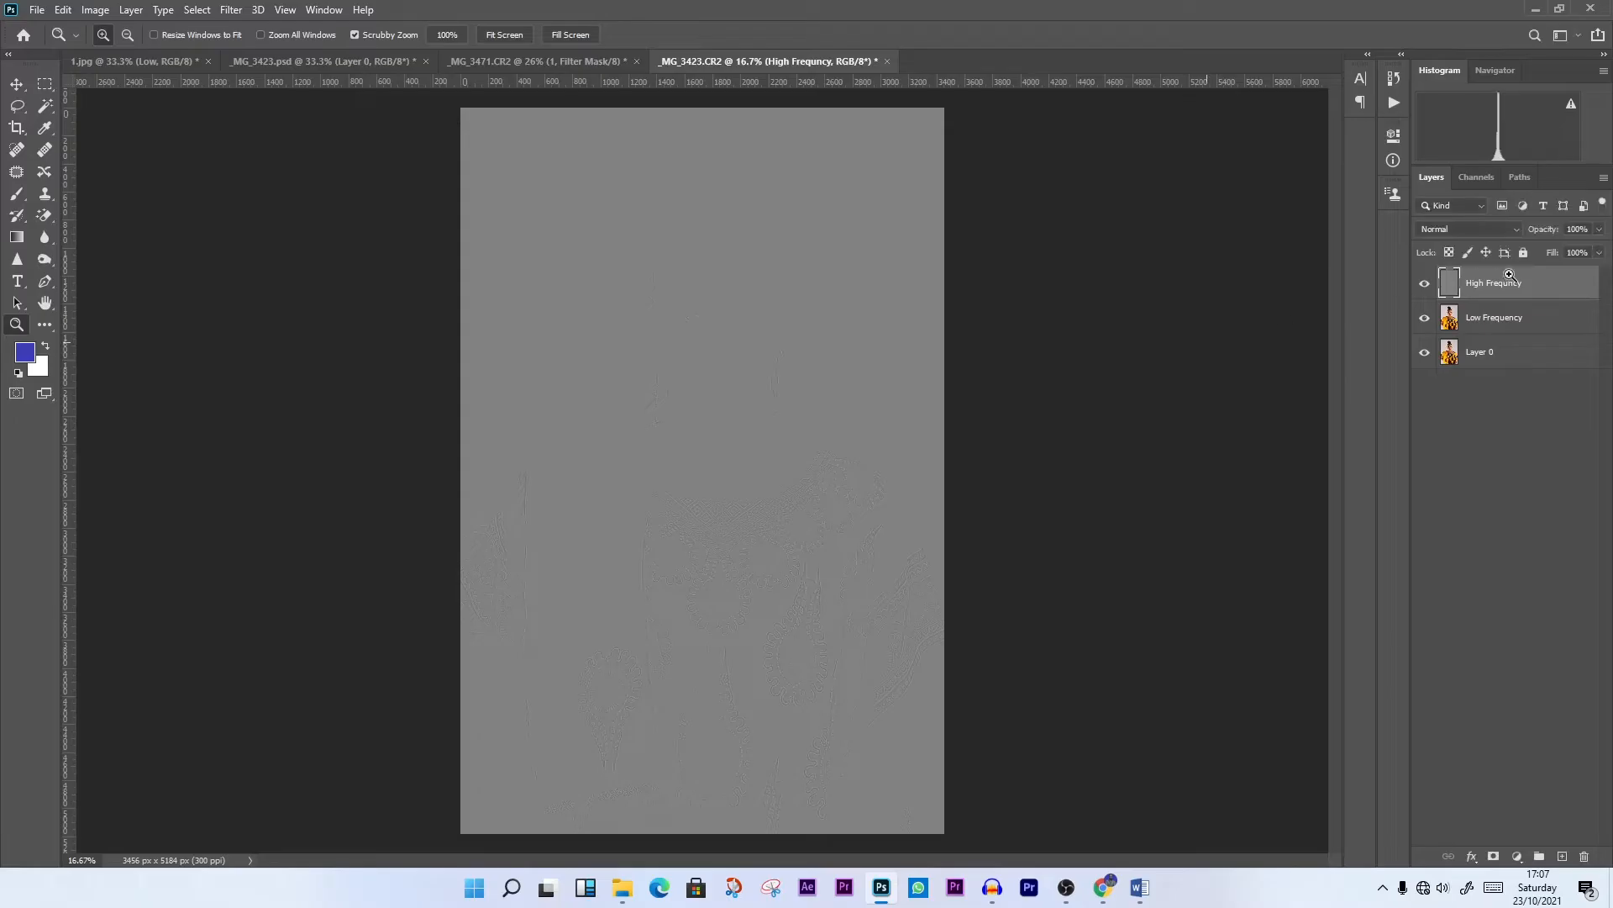
pyautogui.click(1464, 229)
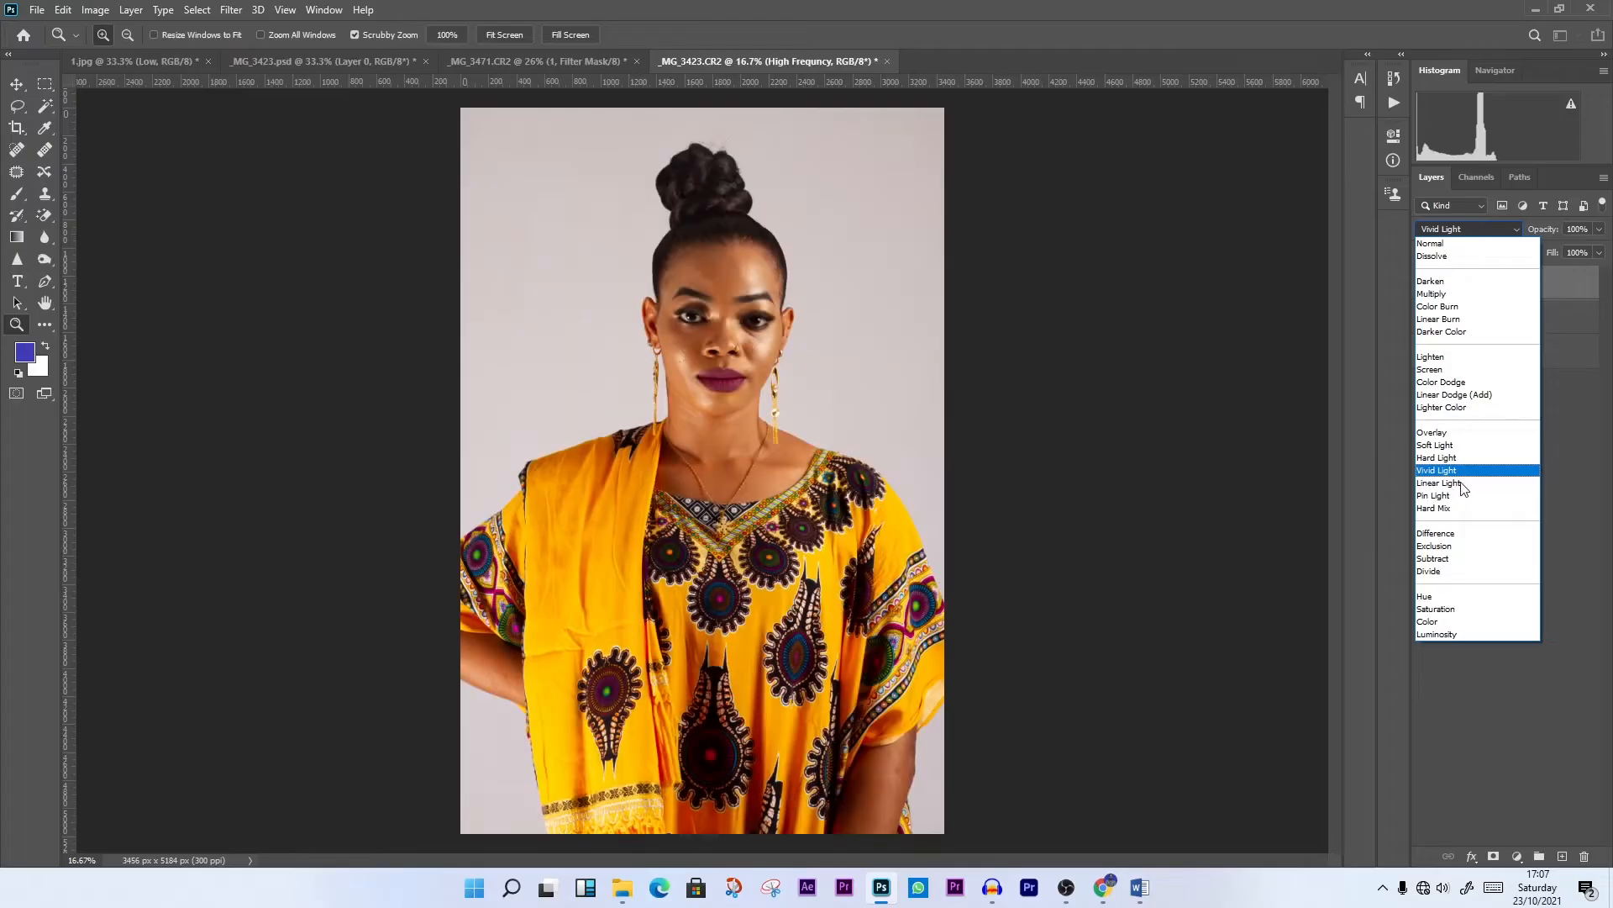
pyautogui.click(1457, 484)
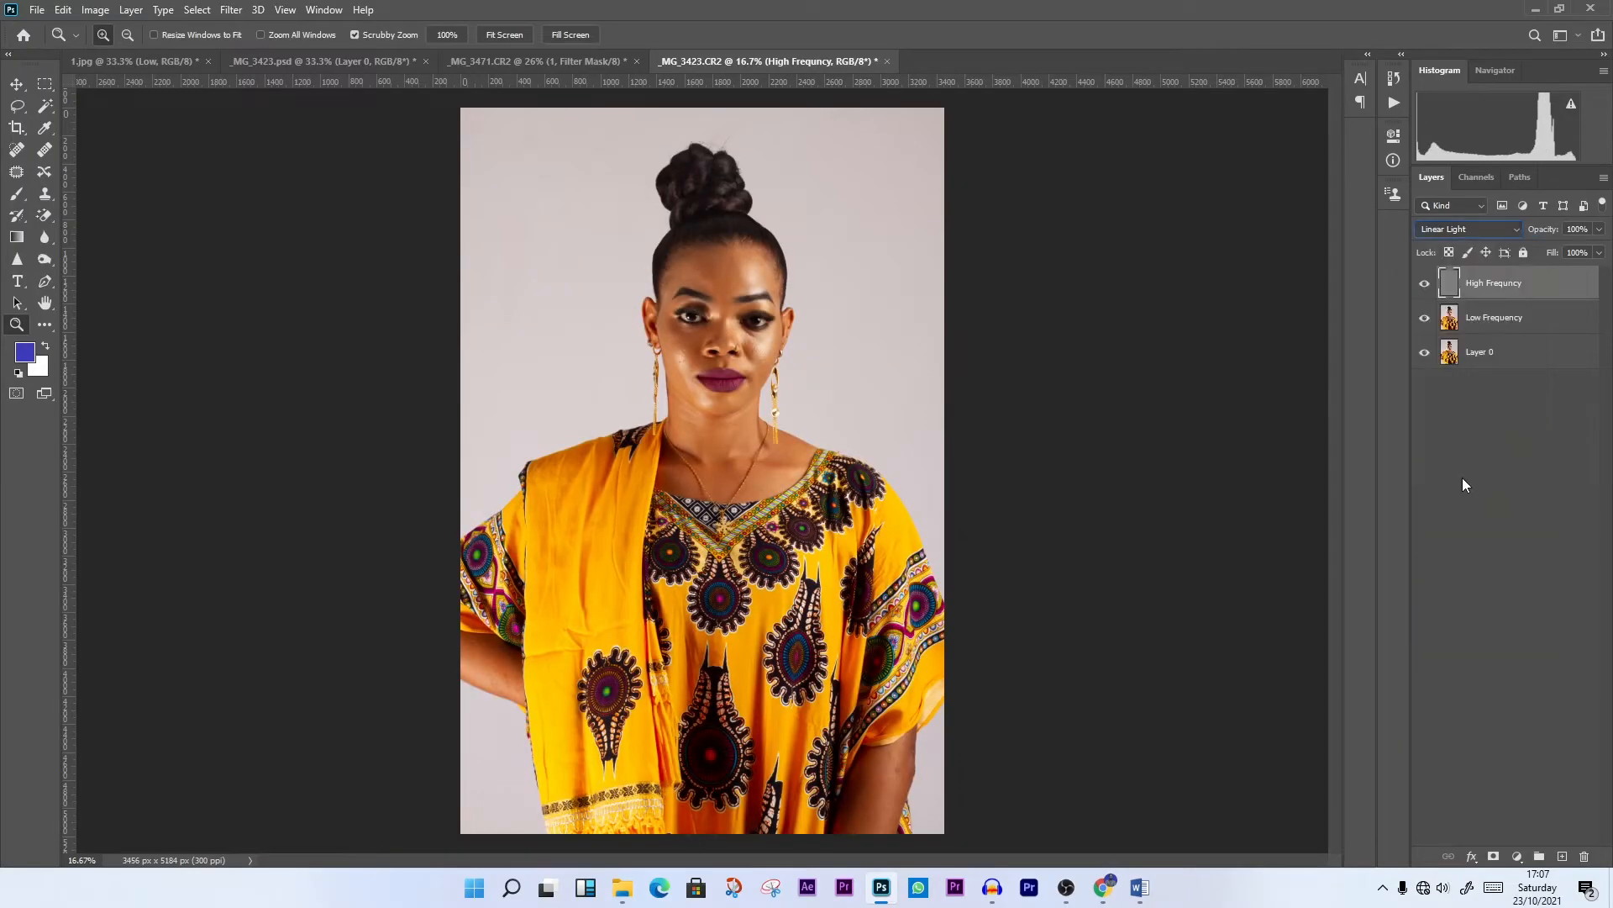
# Convert the Low Frequency layer to a smart object
pyautogui.click(1510, 321)
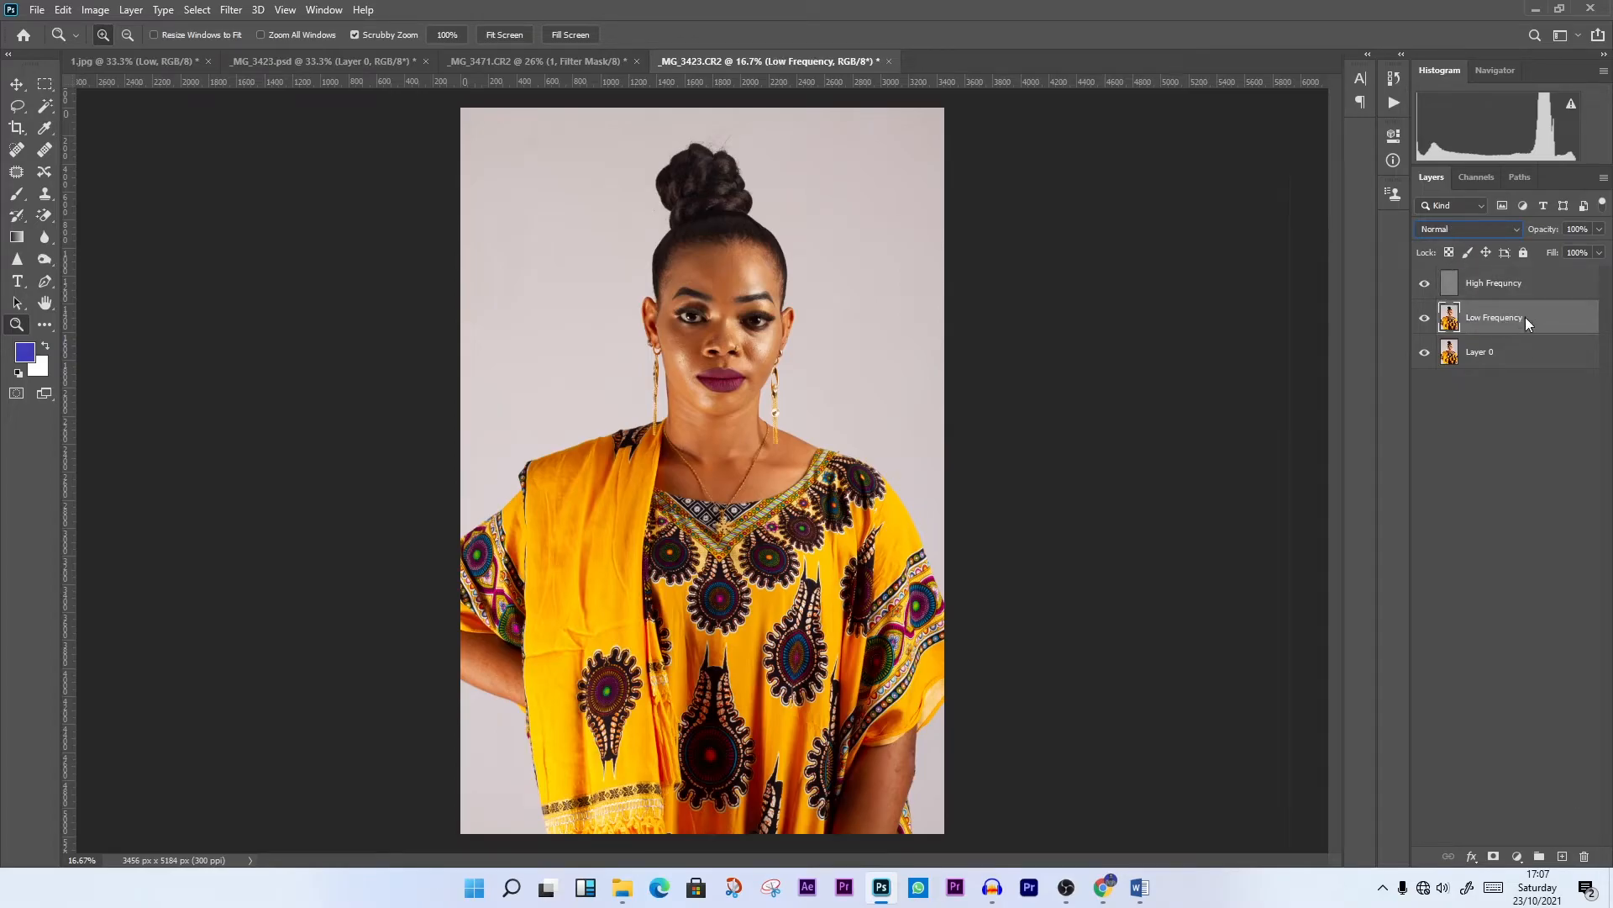
pyautogui.rightClick(1525, 316)
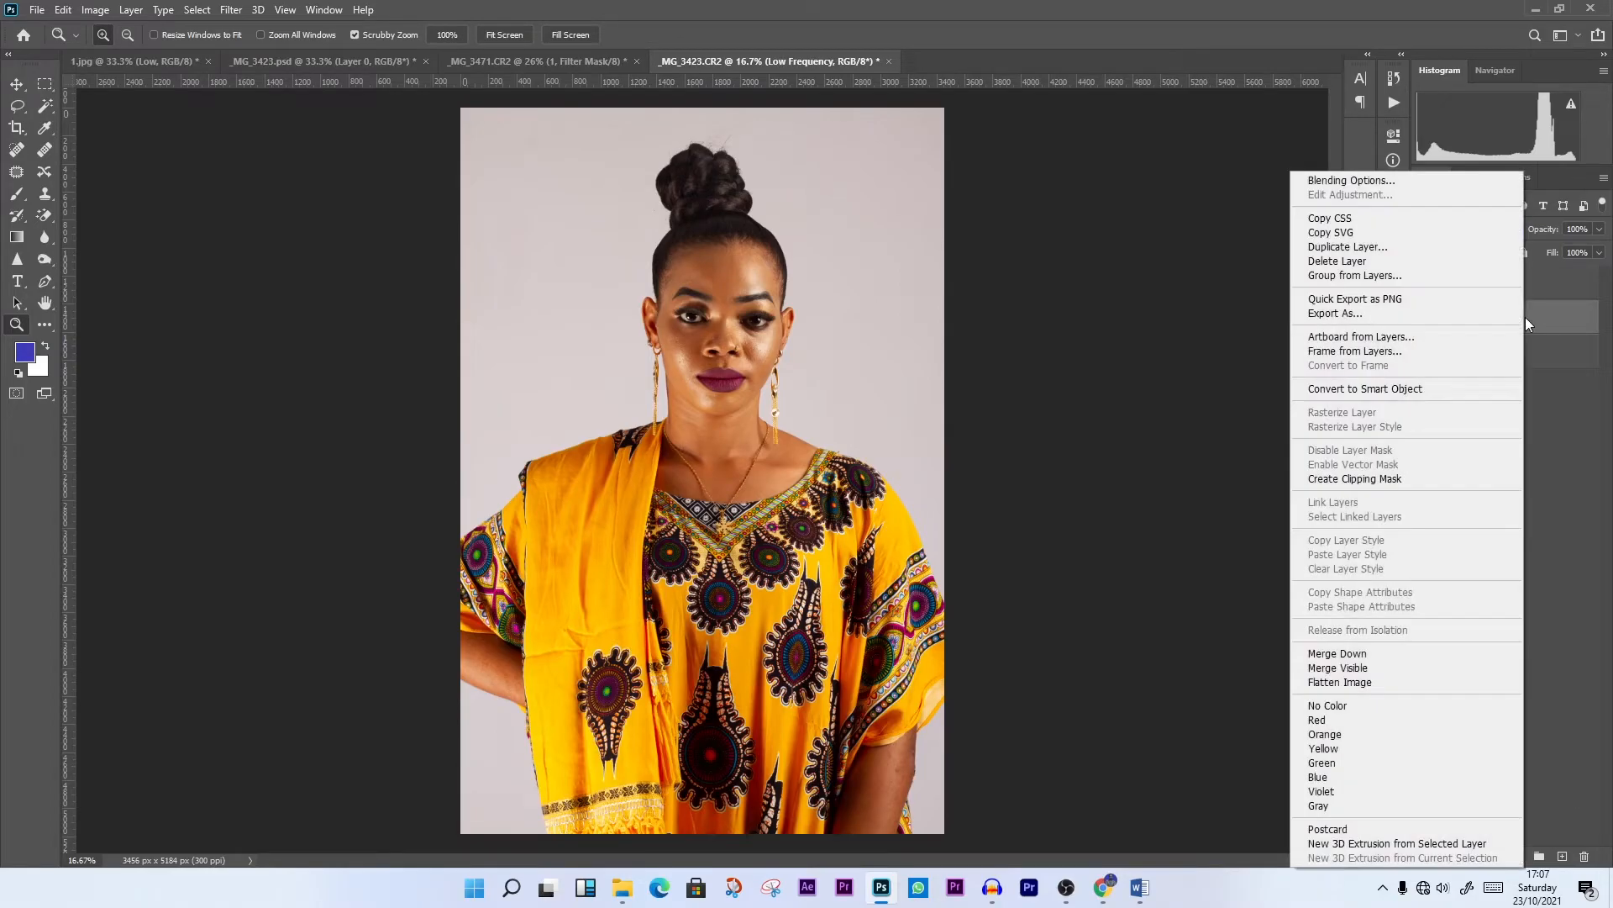
pyautogui.click(1379, 389)
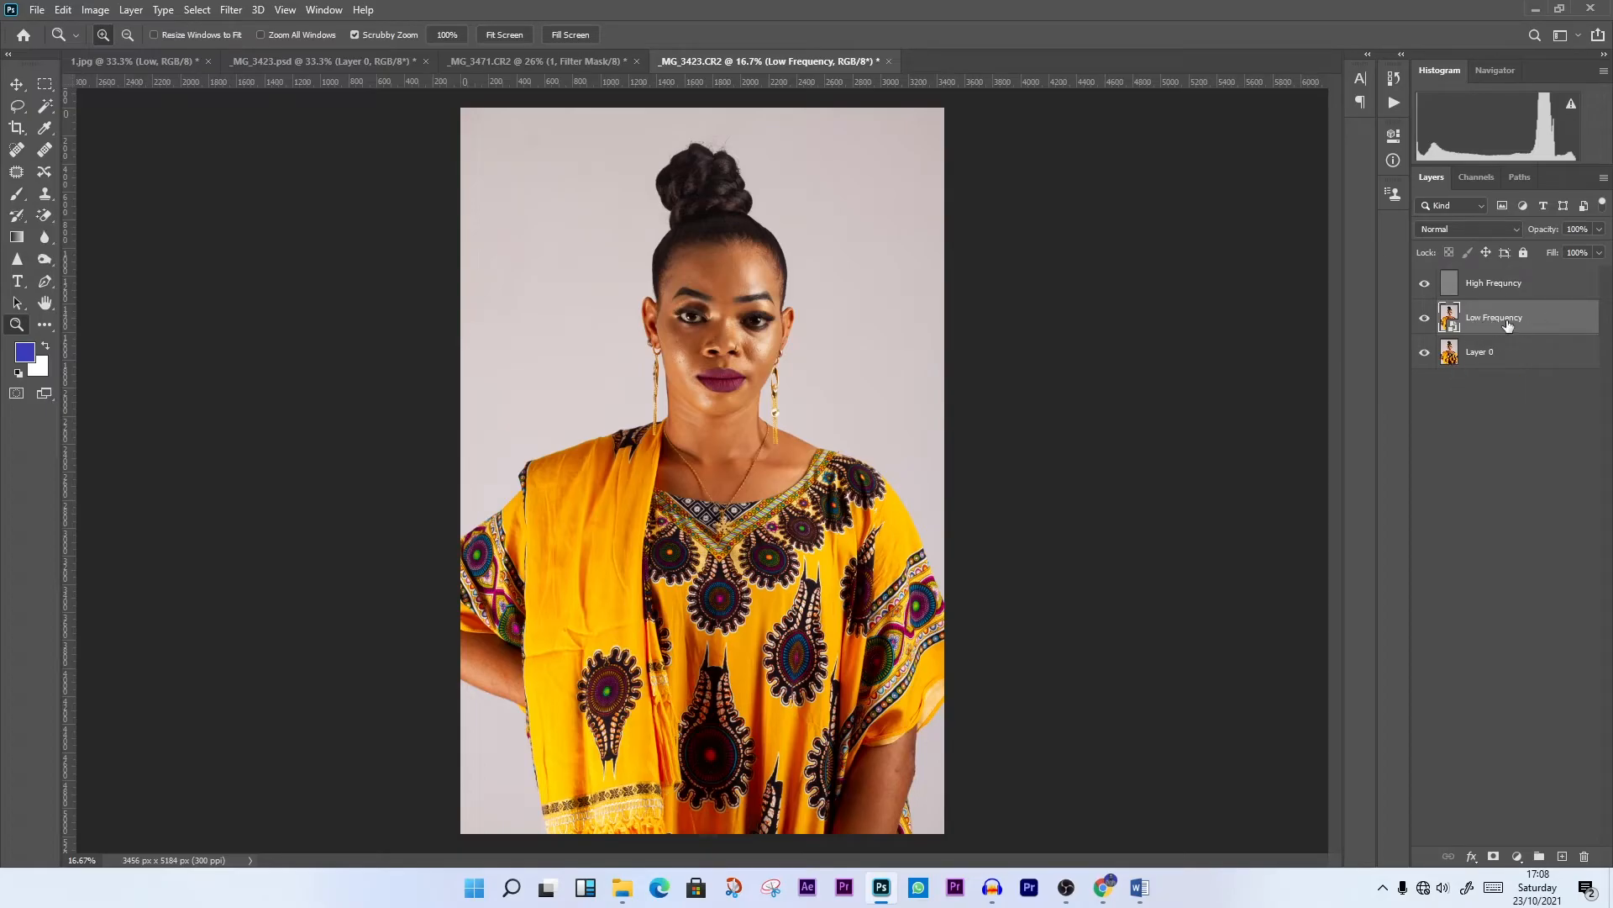
# Apply a Gaussian Blur smart filter with a 14-pixel radius to the Low Frequency layer
pyautogui.click(232, 11)
pyautogui.moveTo(296, 200)
pyautogui.click(480, 263)
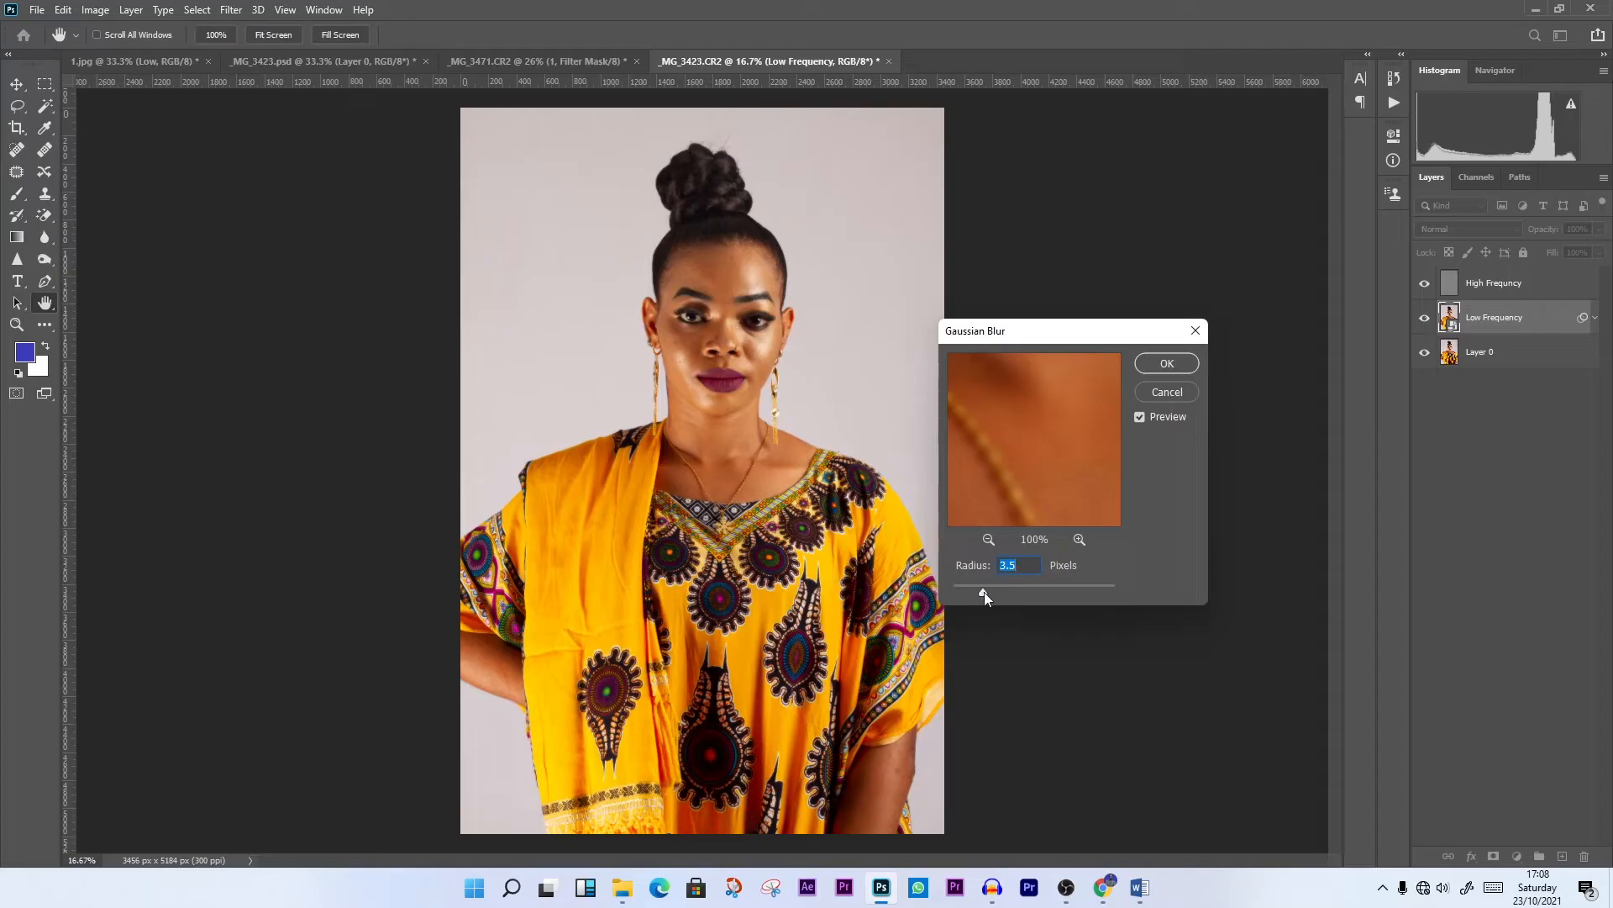
pyautogui.moveTo(1032, 590); pyautogui.dragTo(1033, 589)
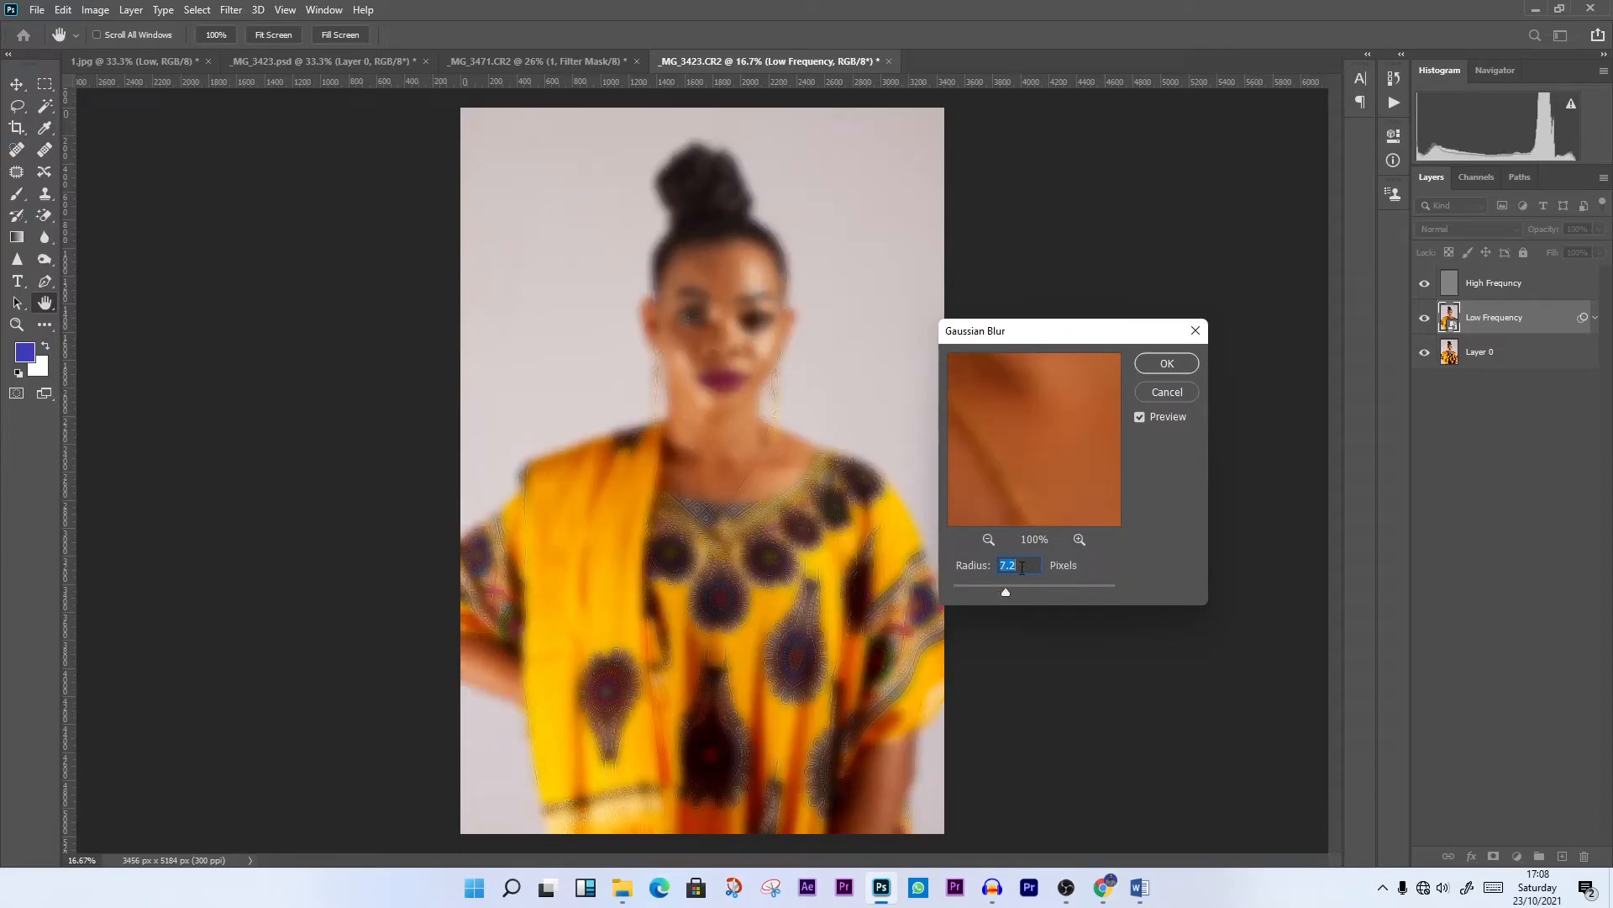
pyautogui.write('14')
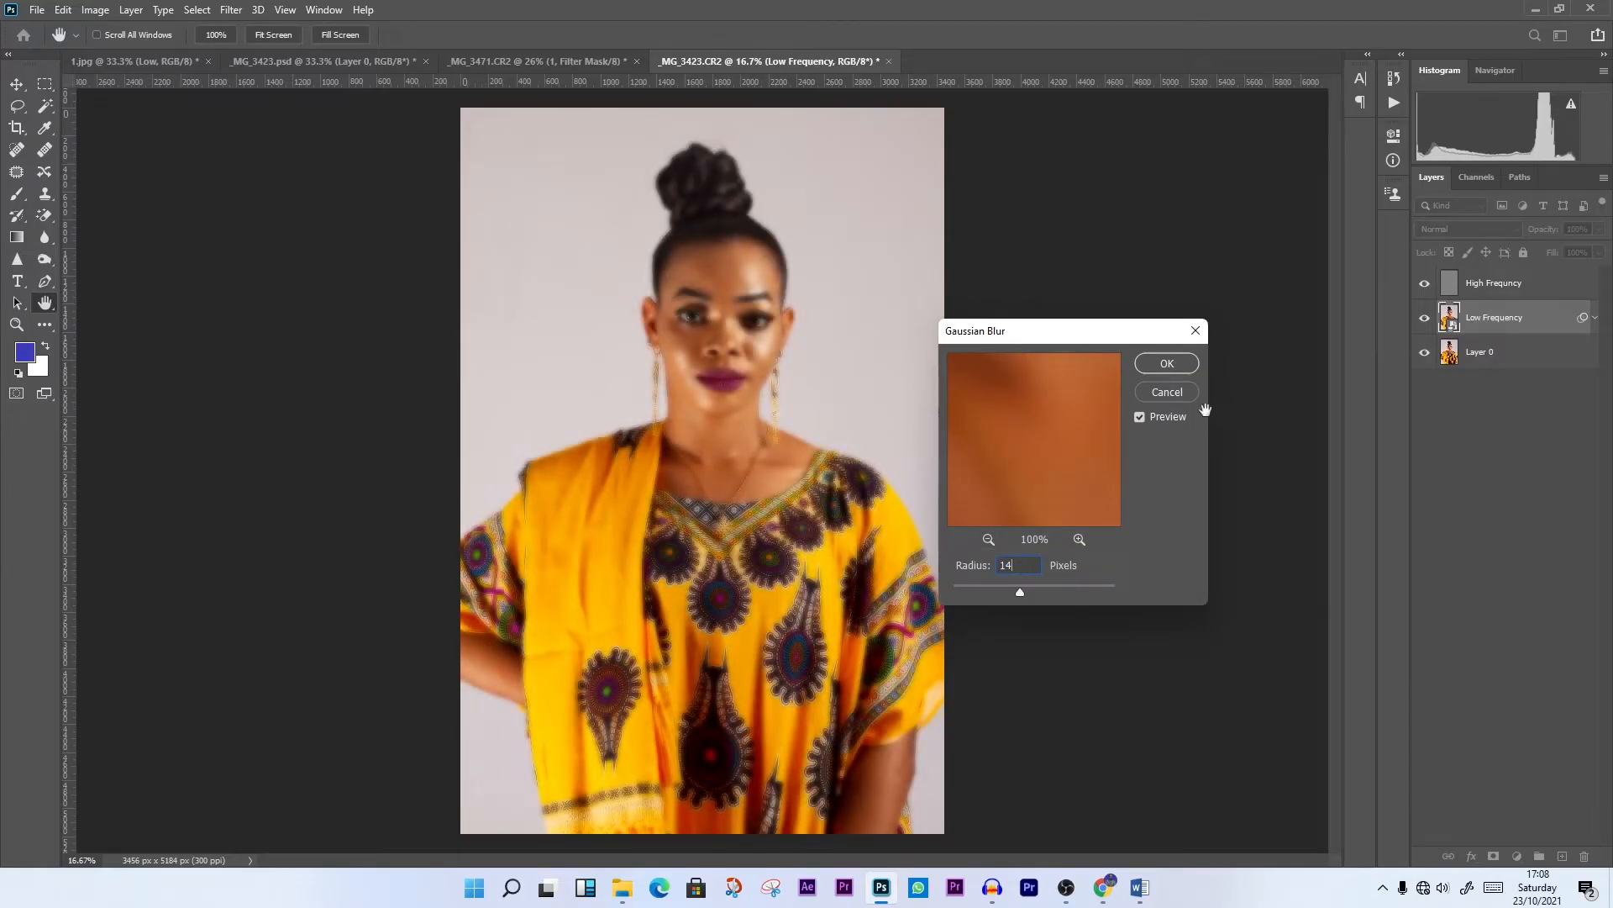
pyautogui.click(1167, 363)
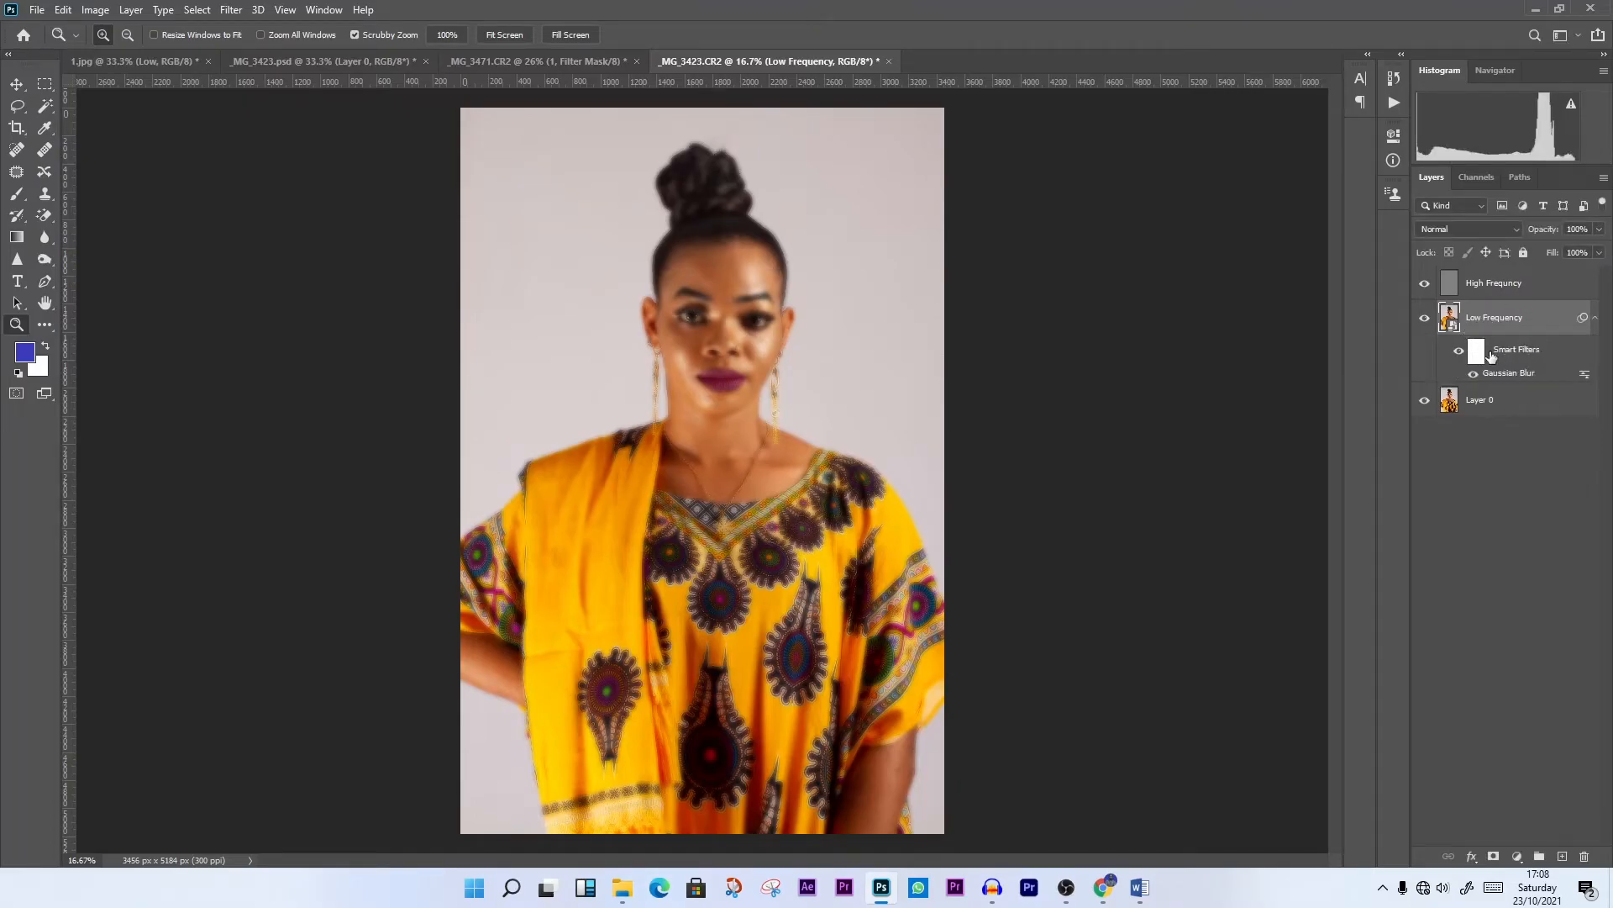
# Invert the Smart Filters mask of the Low Frequency layer to black
pyautogui.click(1480, 351)
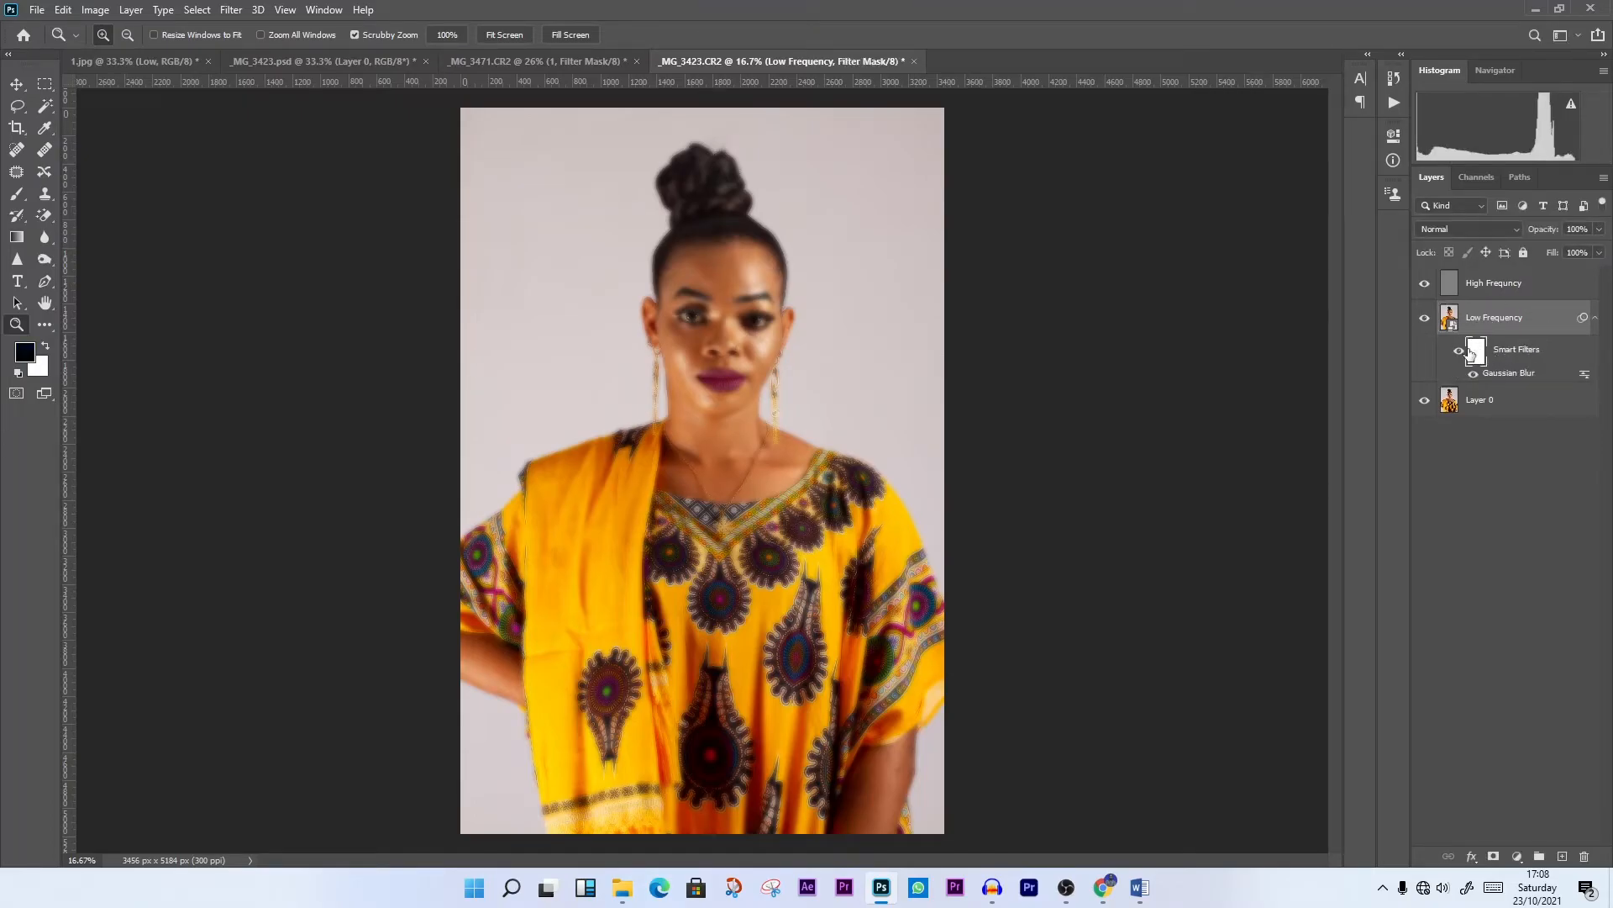
pyautogui.hotkey('ctrl', 'i')
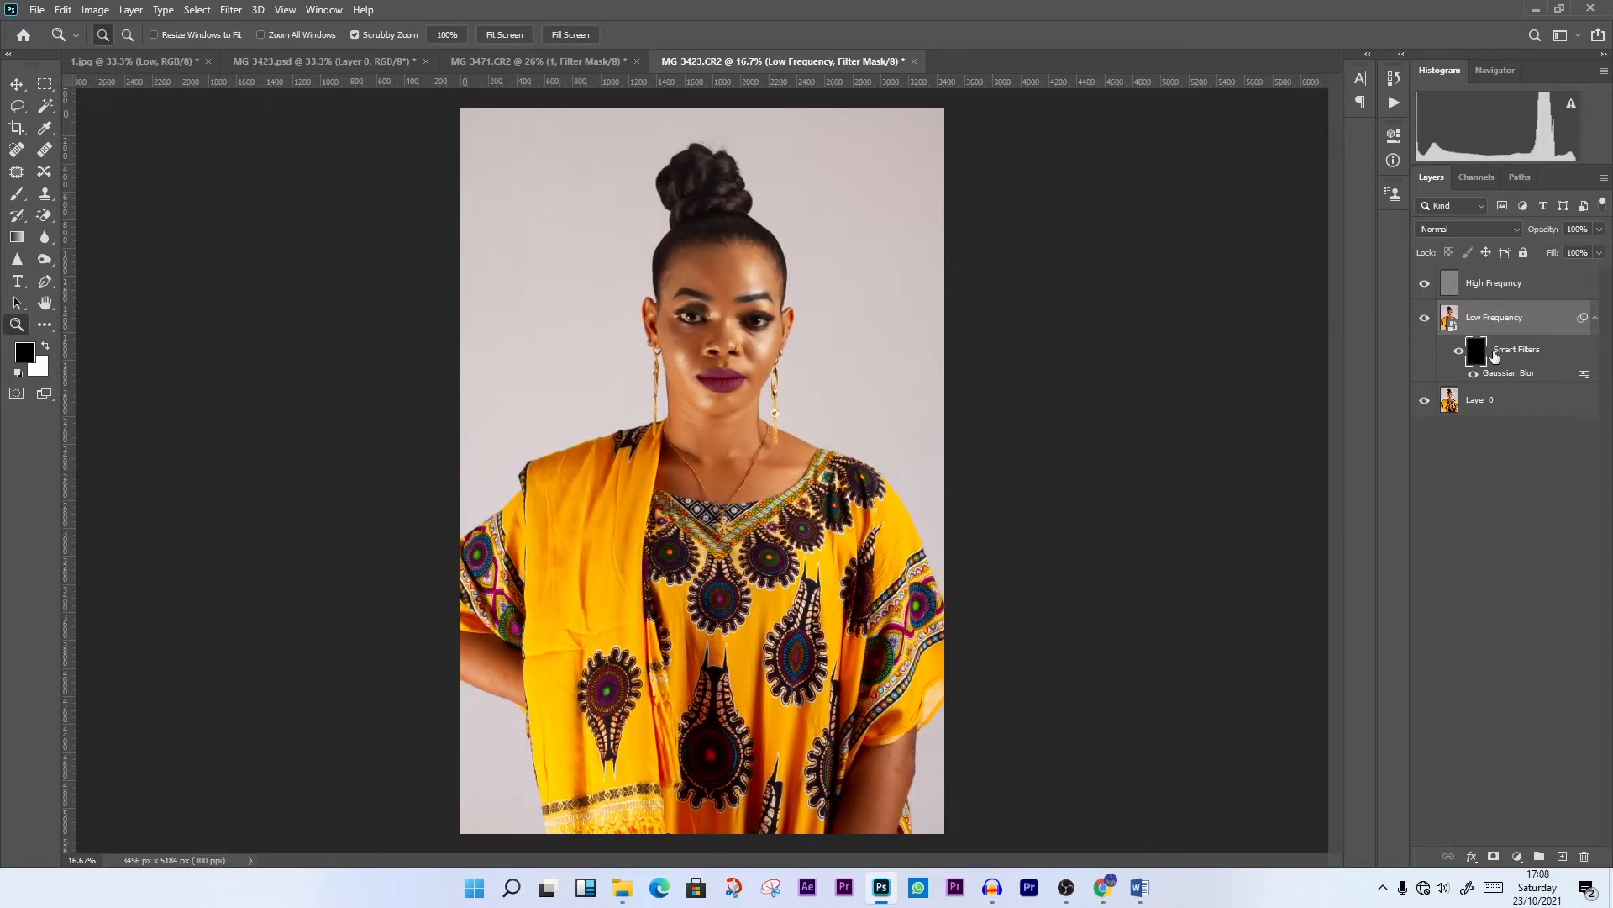
pyautogui.hotkey('ctrl', 'i')
pyautogui.click(94, 10)
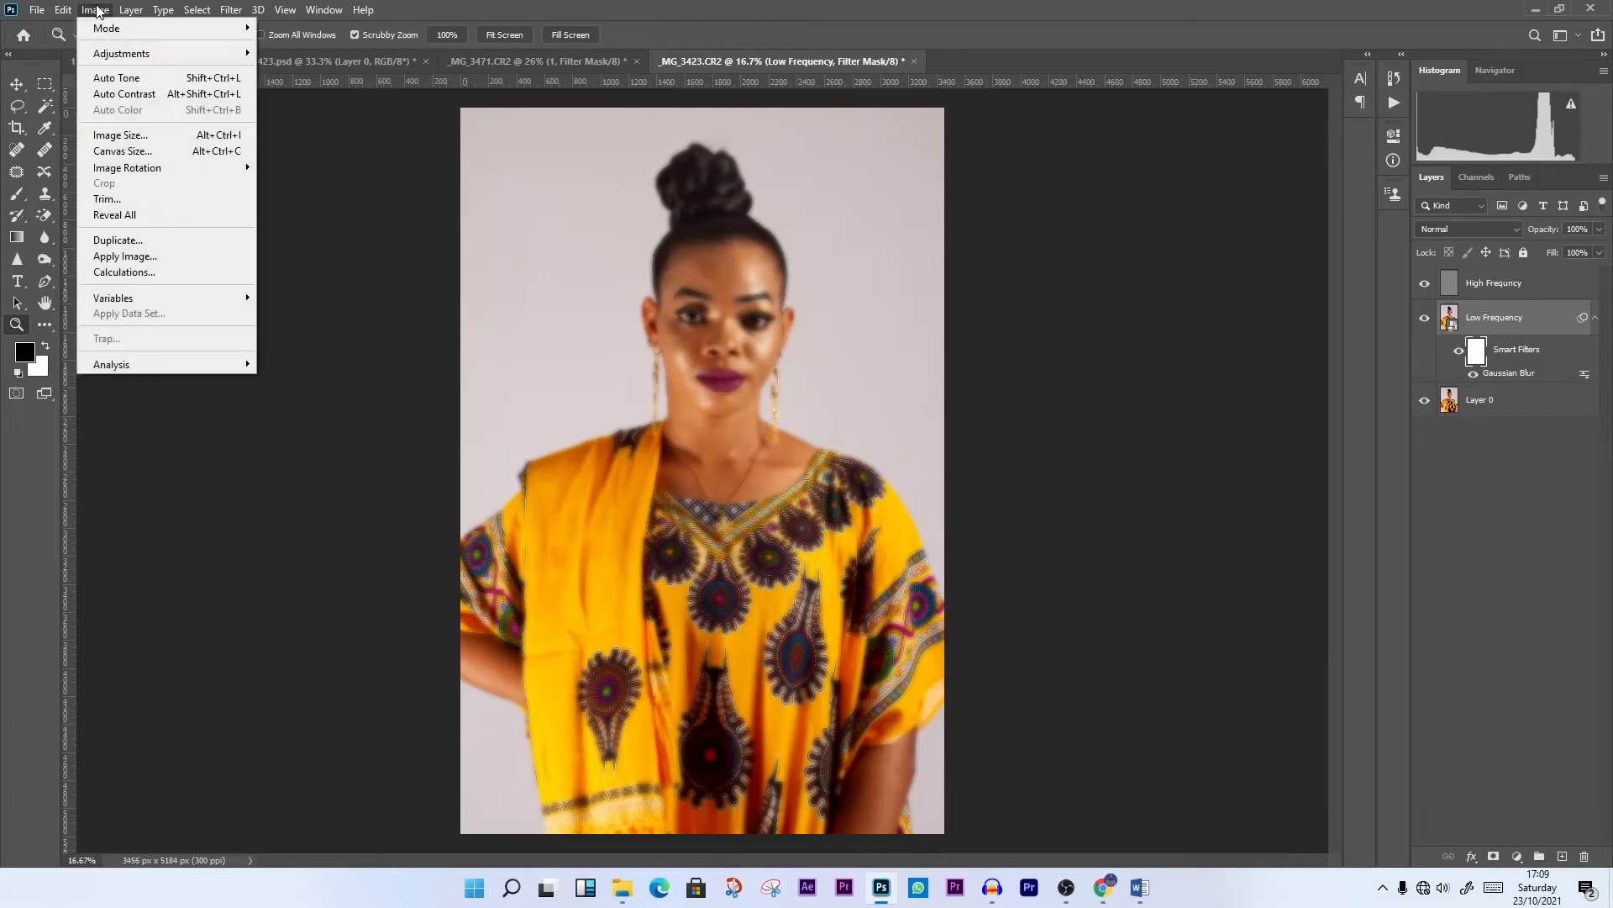
pyautogui.moveTo(138, 53)
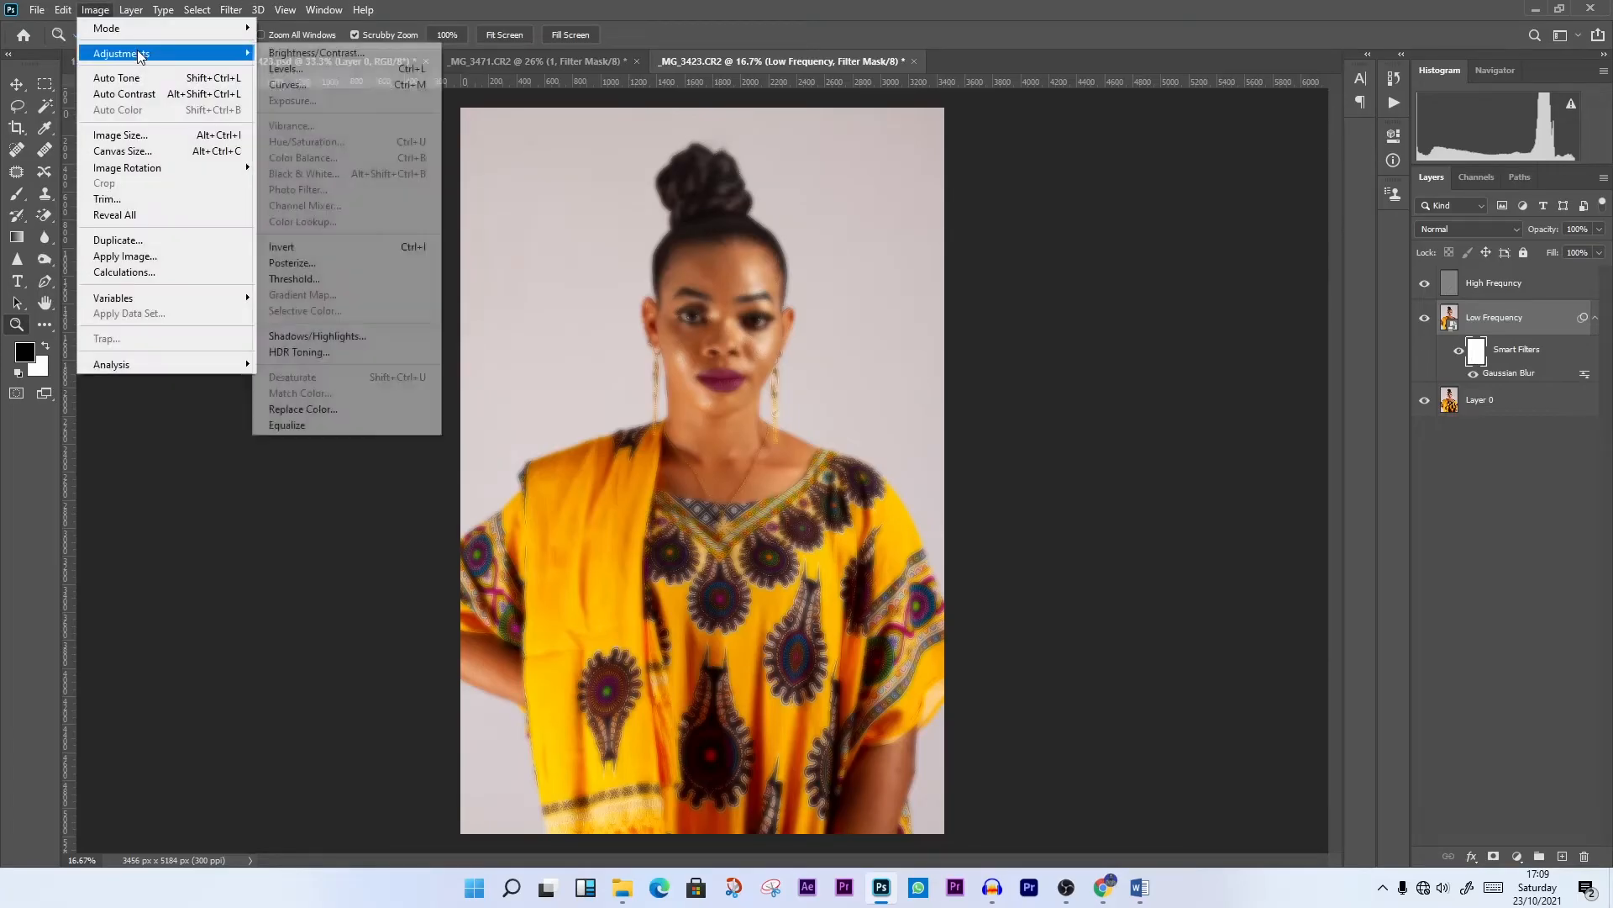
pyautogui.click(316, 250)
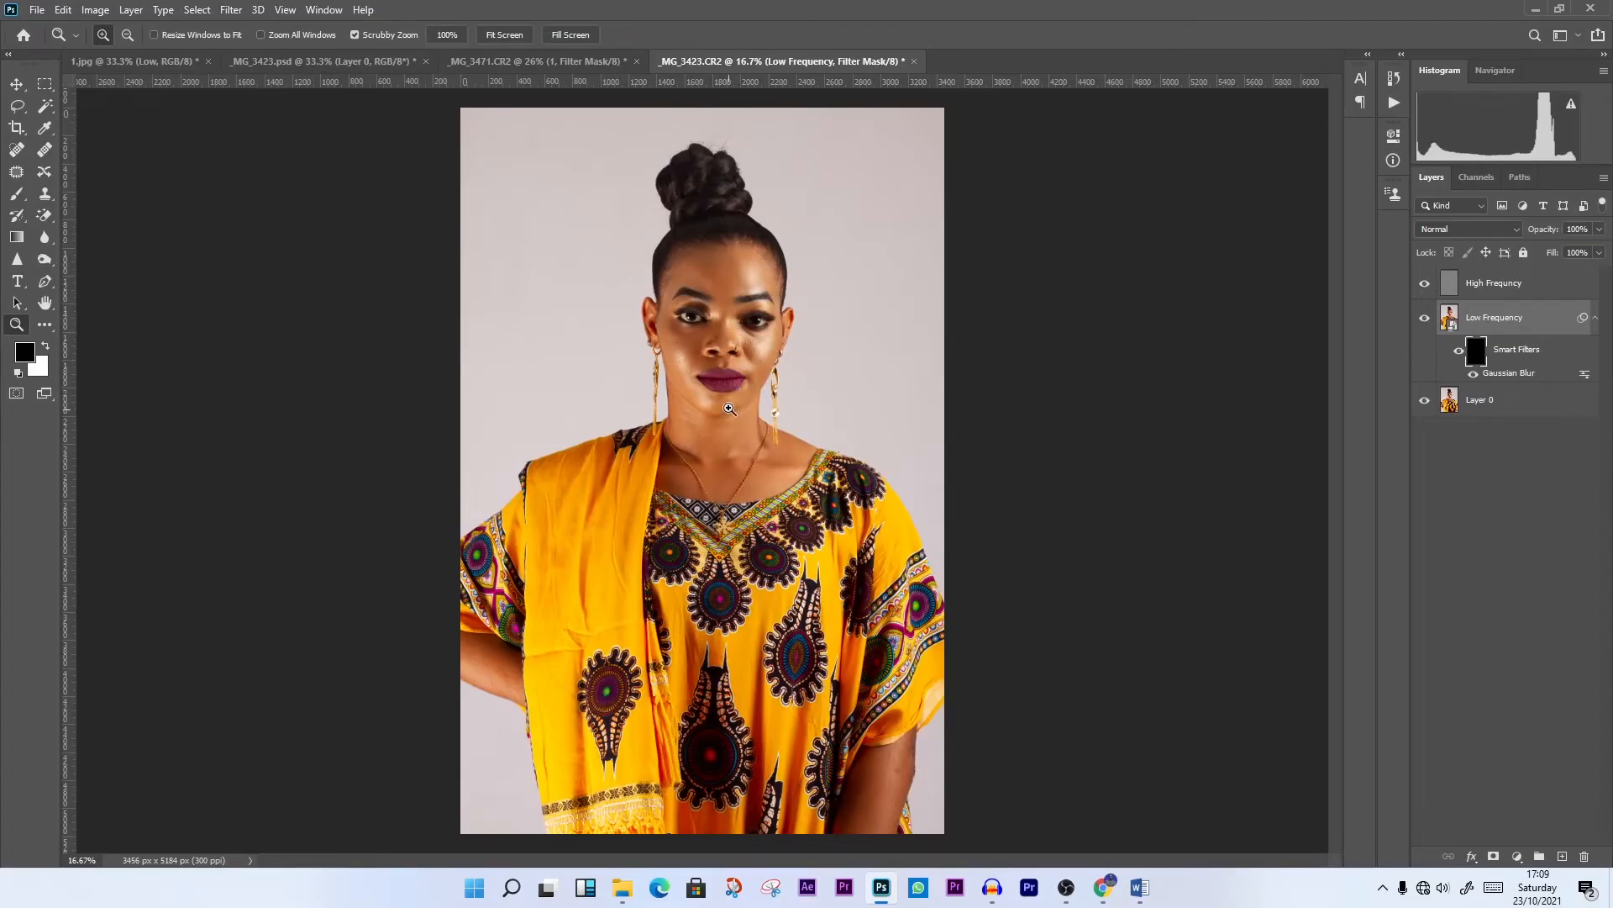
# Set up the Brush tool for retouching the face with a size of 130 px, 61% flow and 45% smoothing
pyautogui.click(728, 415)
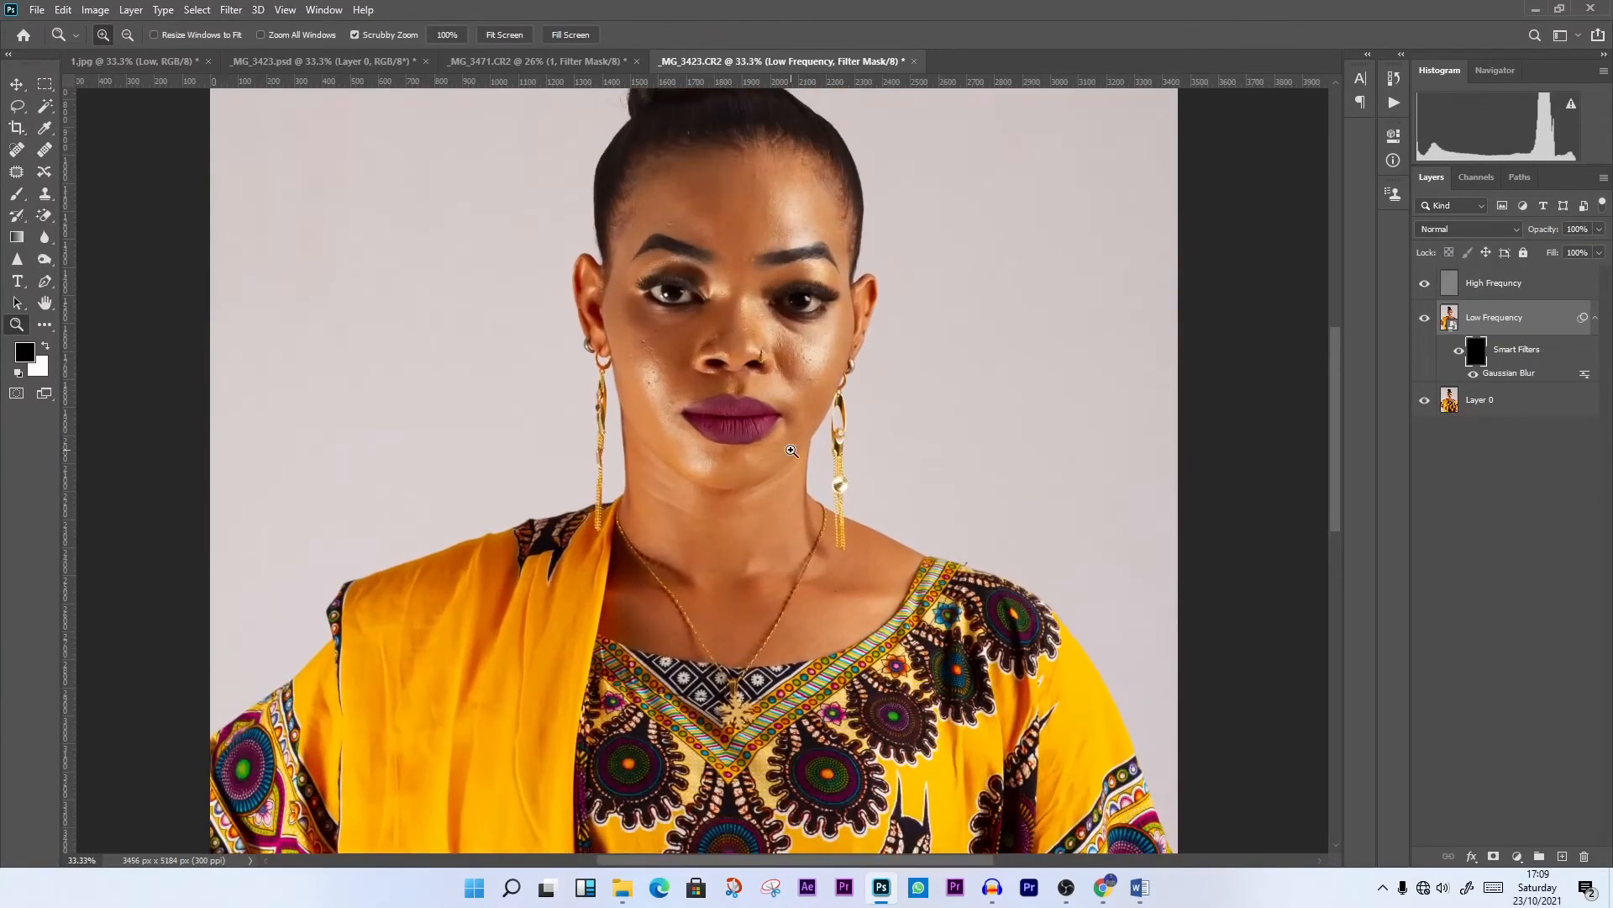
pyautogui.scroll(1, 792, 451)
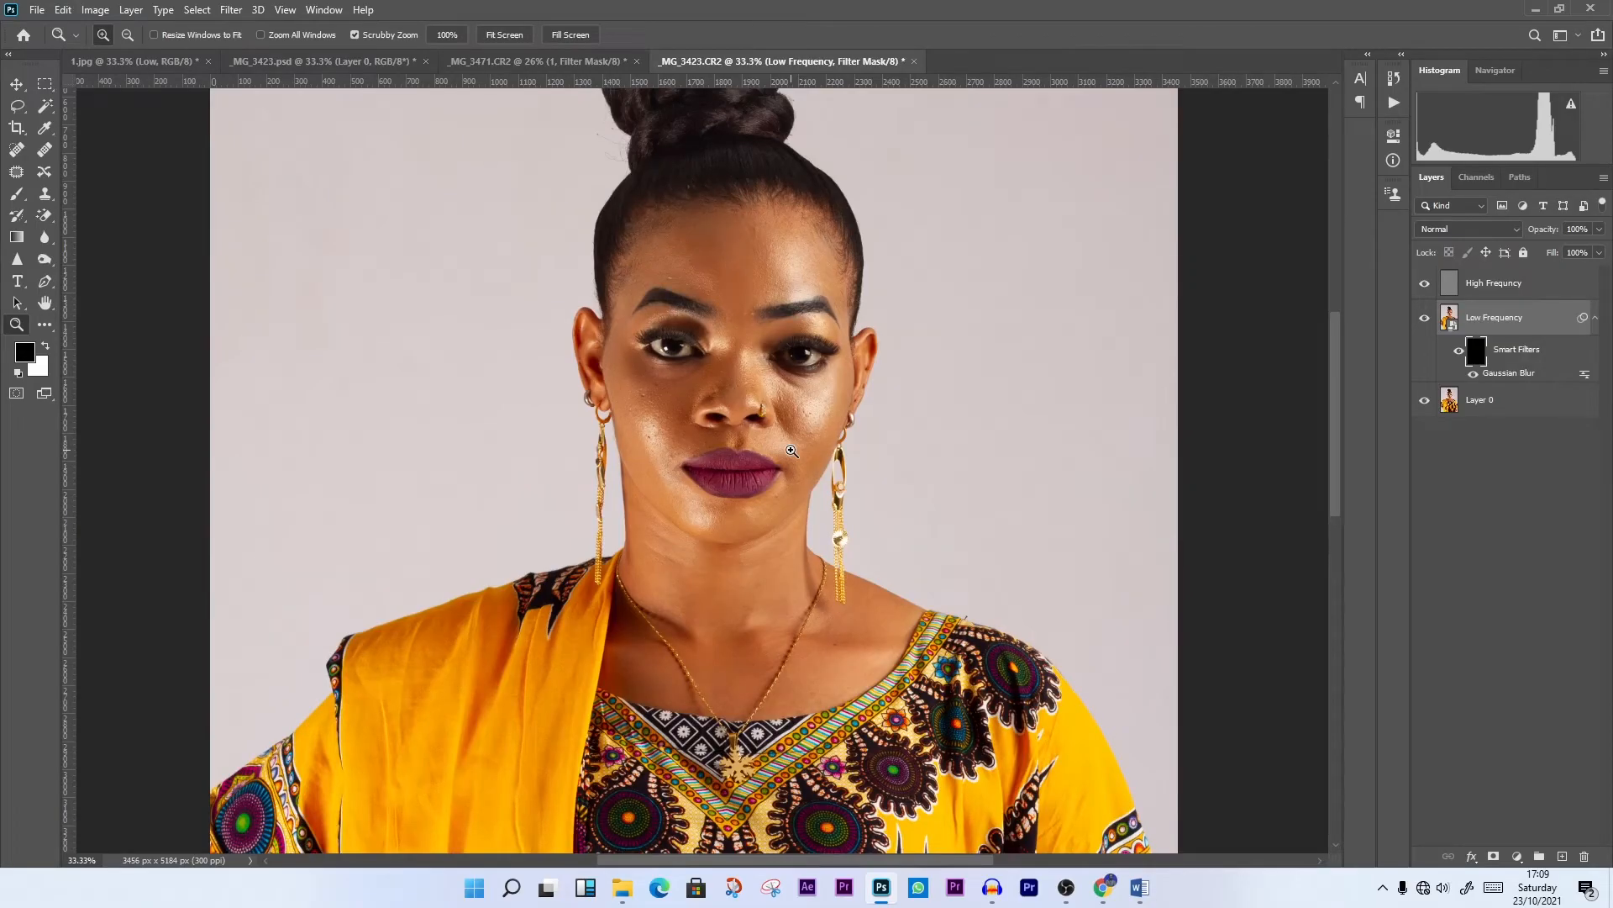
pyautogui.click(791, 452)
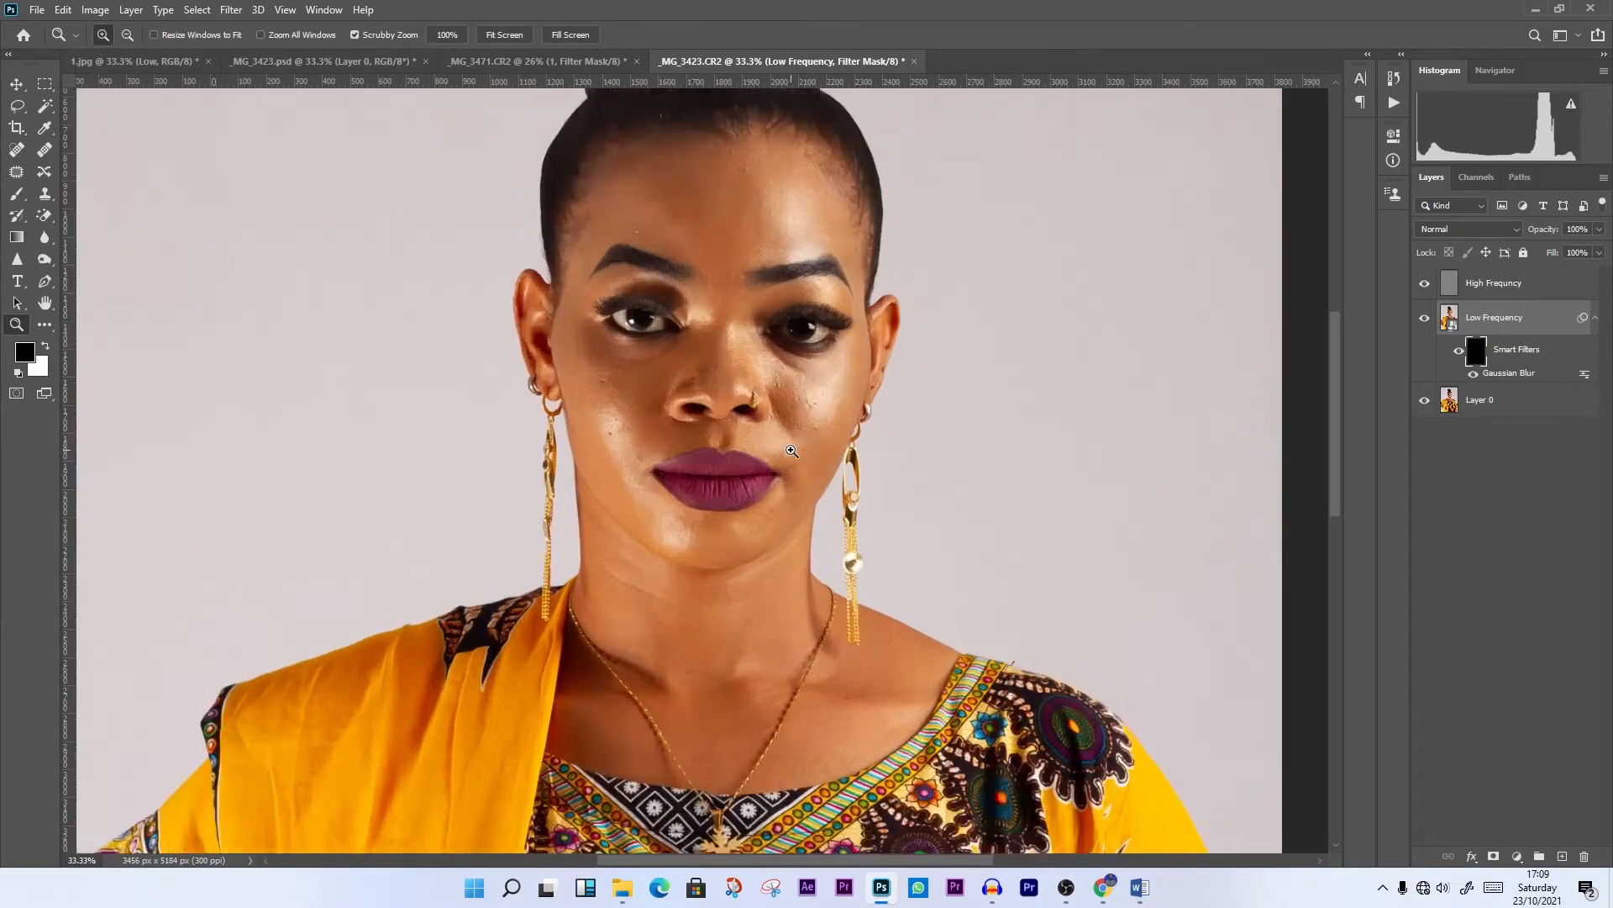
pyautogui.scroll(2, 738, 394)
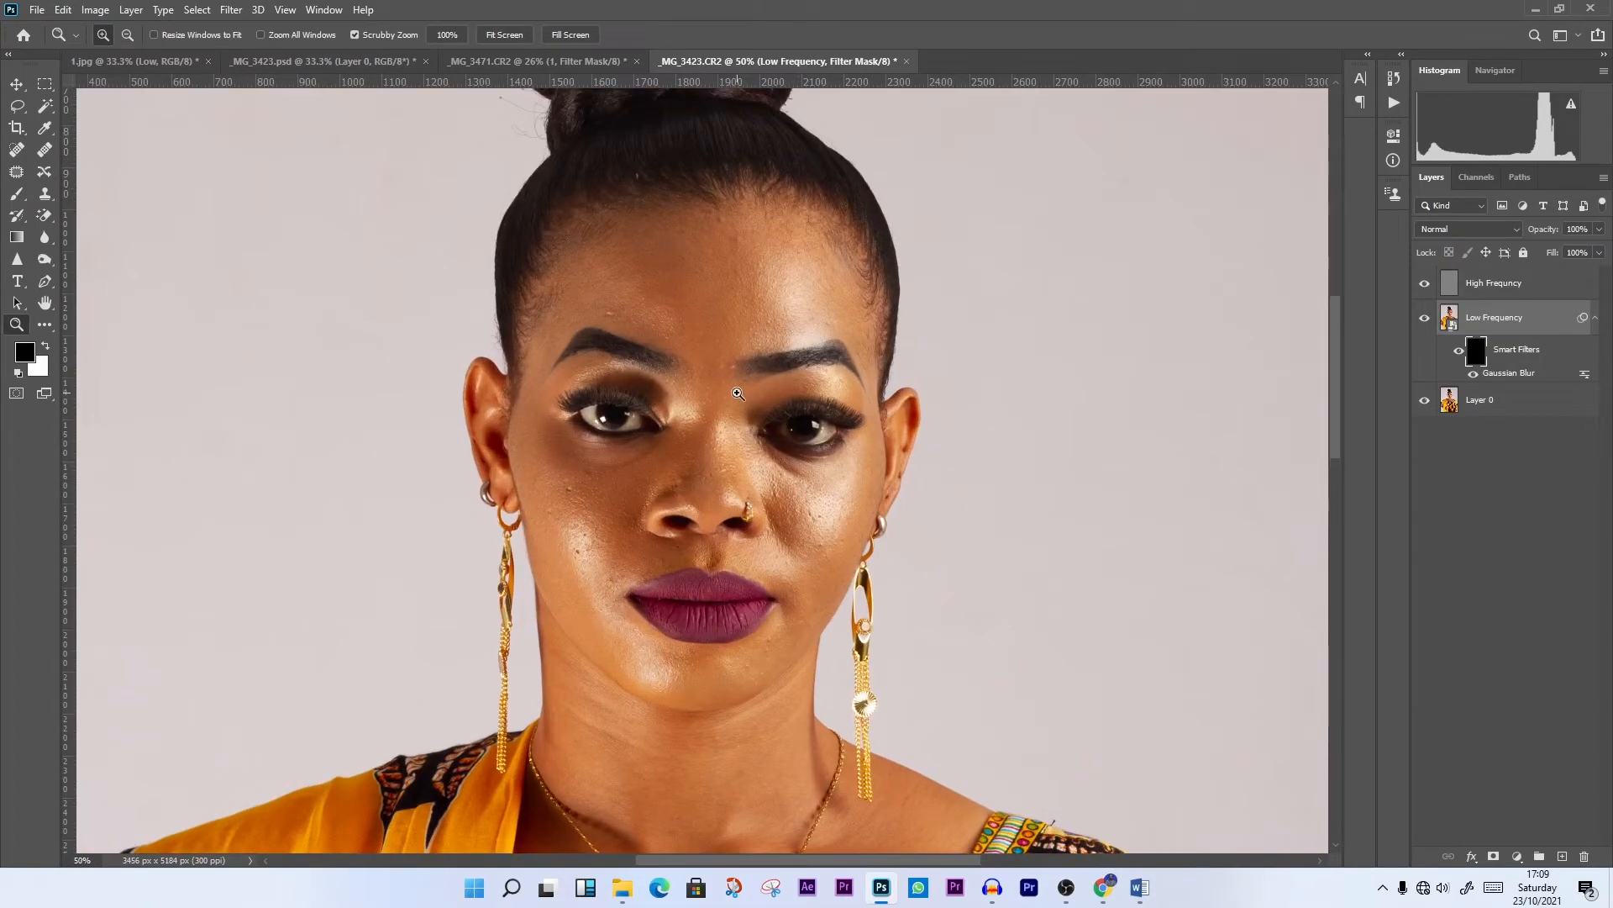
pyautogui.click(18, 196)
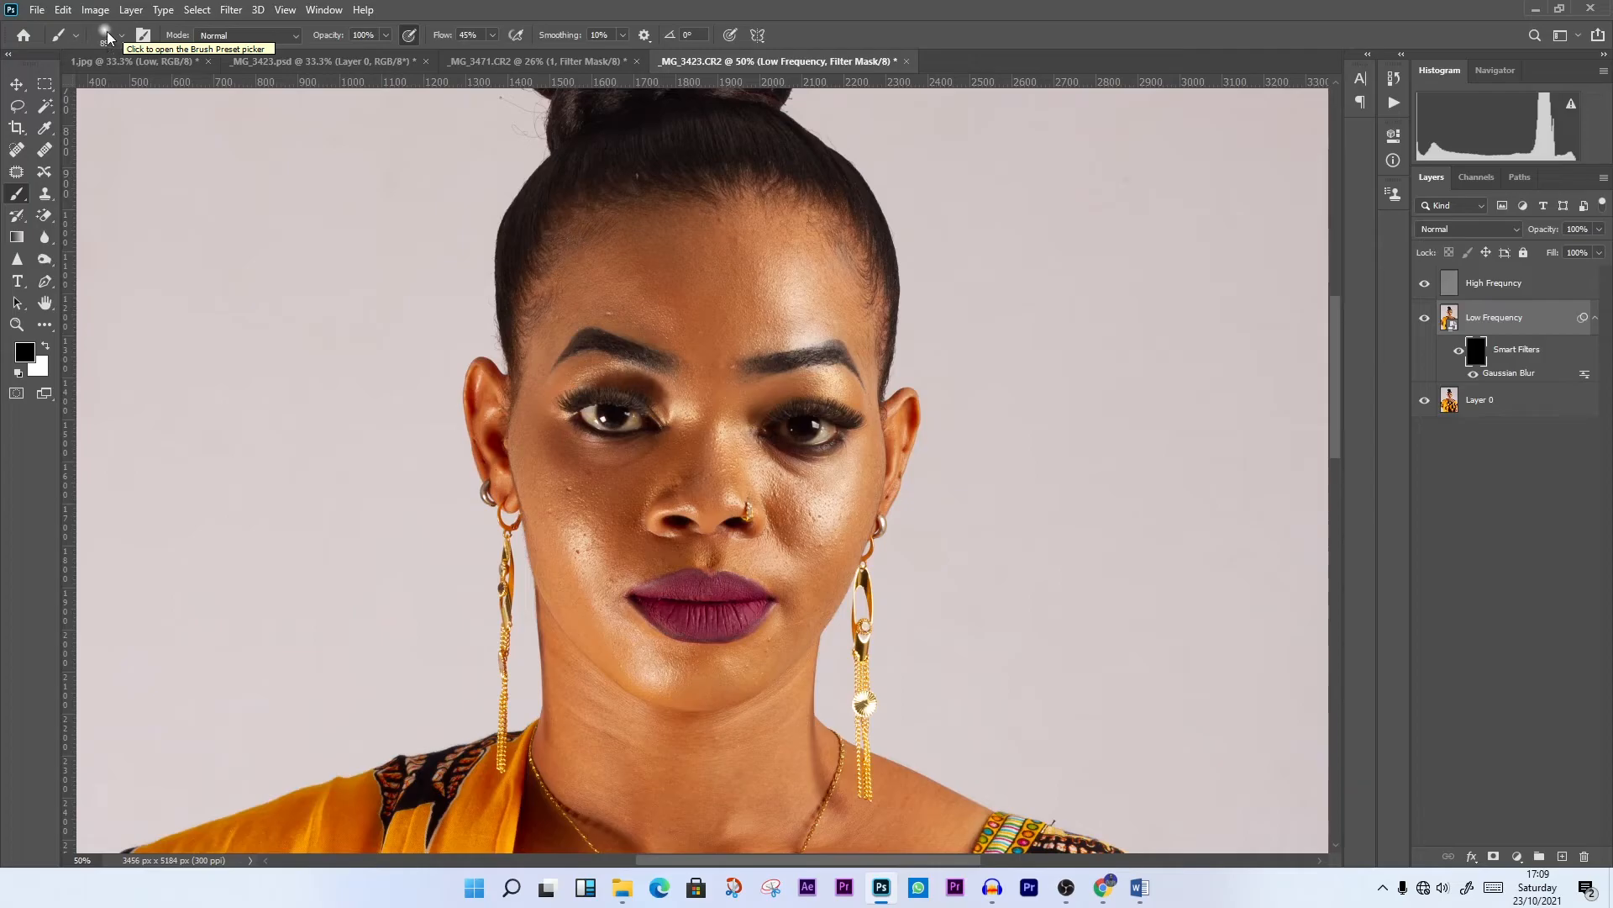
pyautogui.click(121, 35)
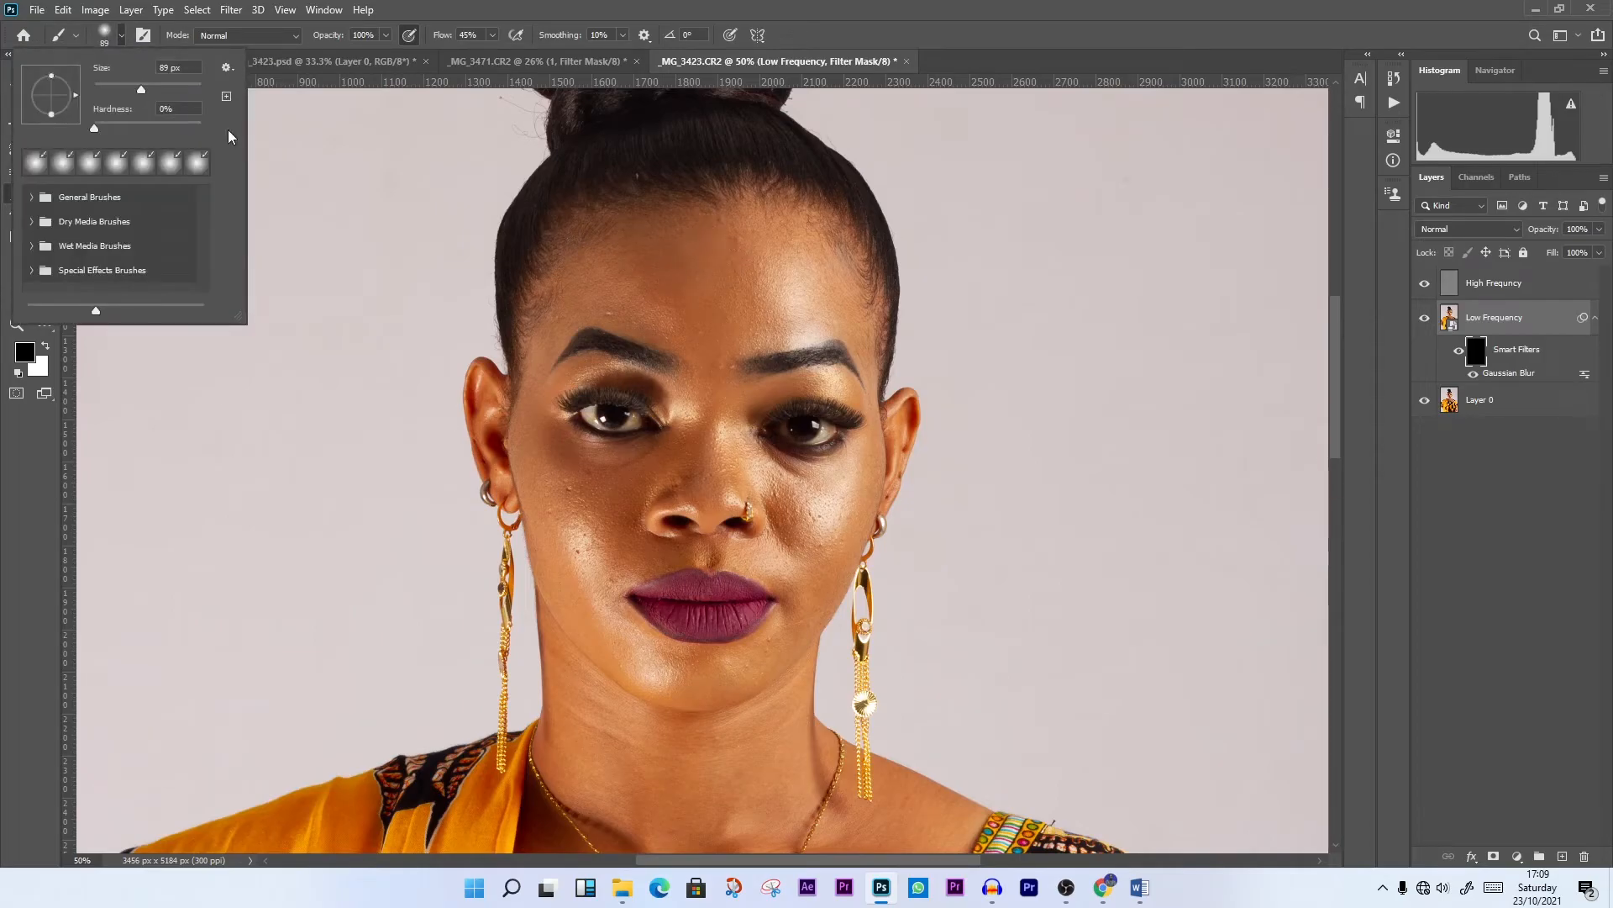
pyautogui.moveTo(145, 89); pyautogui.dragTo(177, 89)
pyautogui.moveTo(161, 91); pyautogui.dragTo(154, 89)
pyautogui.click(106, 127)
pyautogui.click(491, 35)
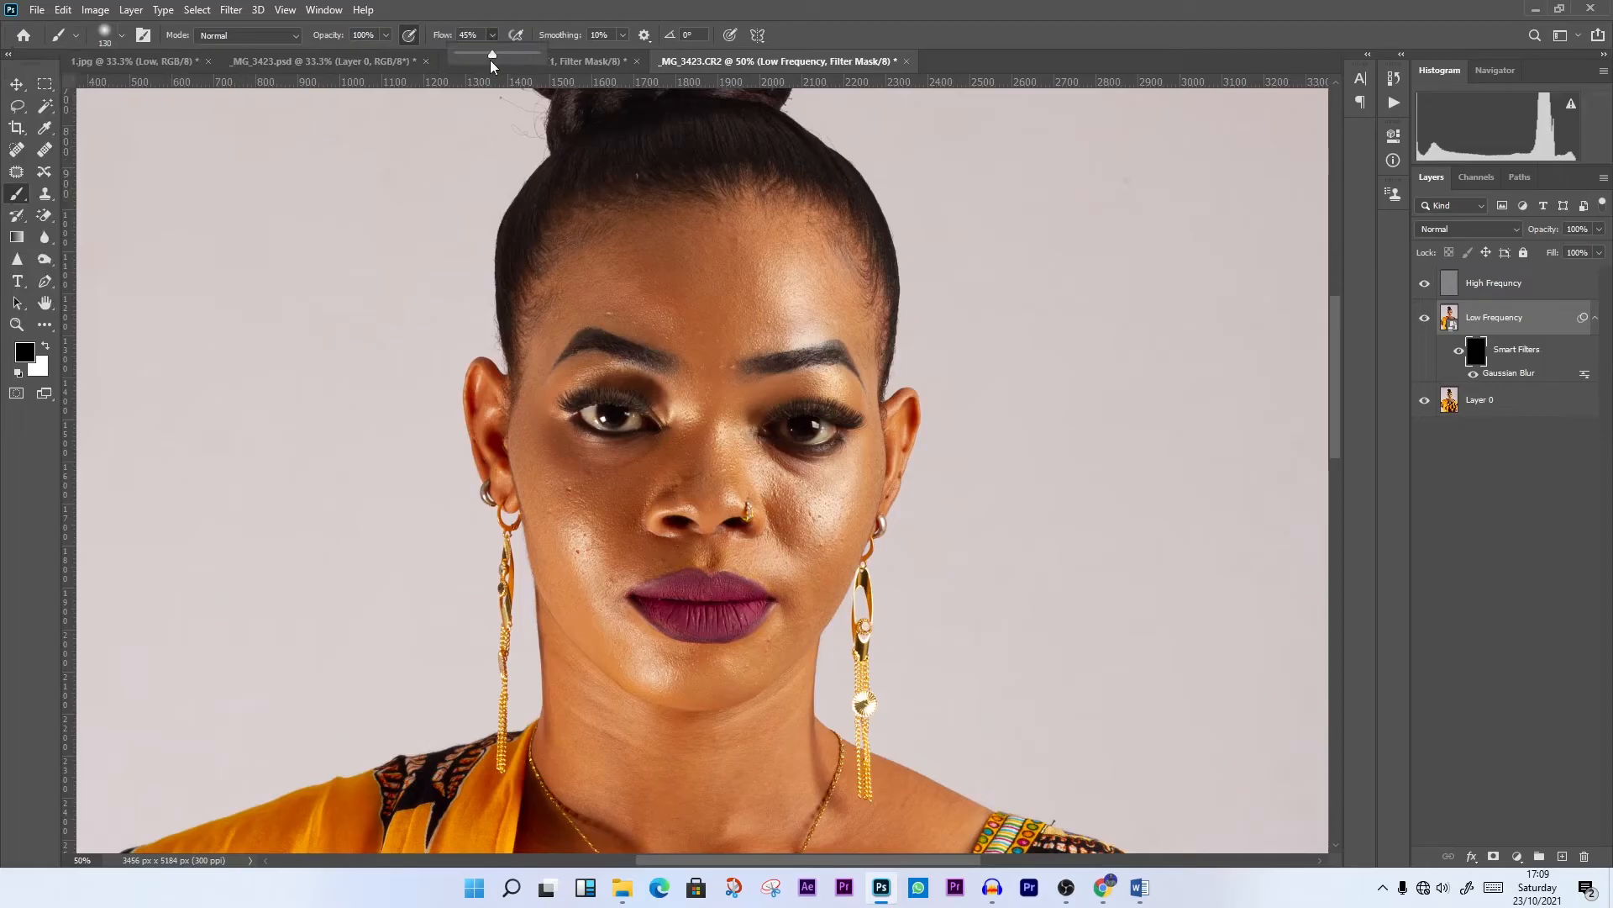
pyautogui.moveTo(491, 57); pyautogui.dragTo(509, 57)
pyautogui.click(623, 35)
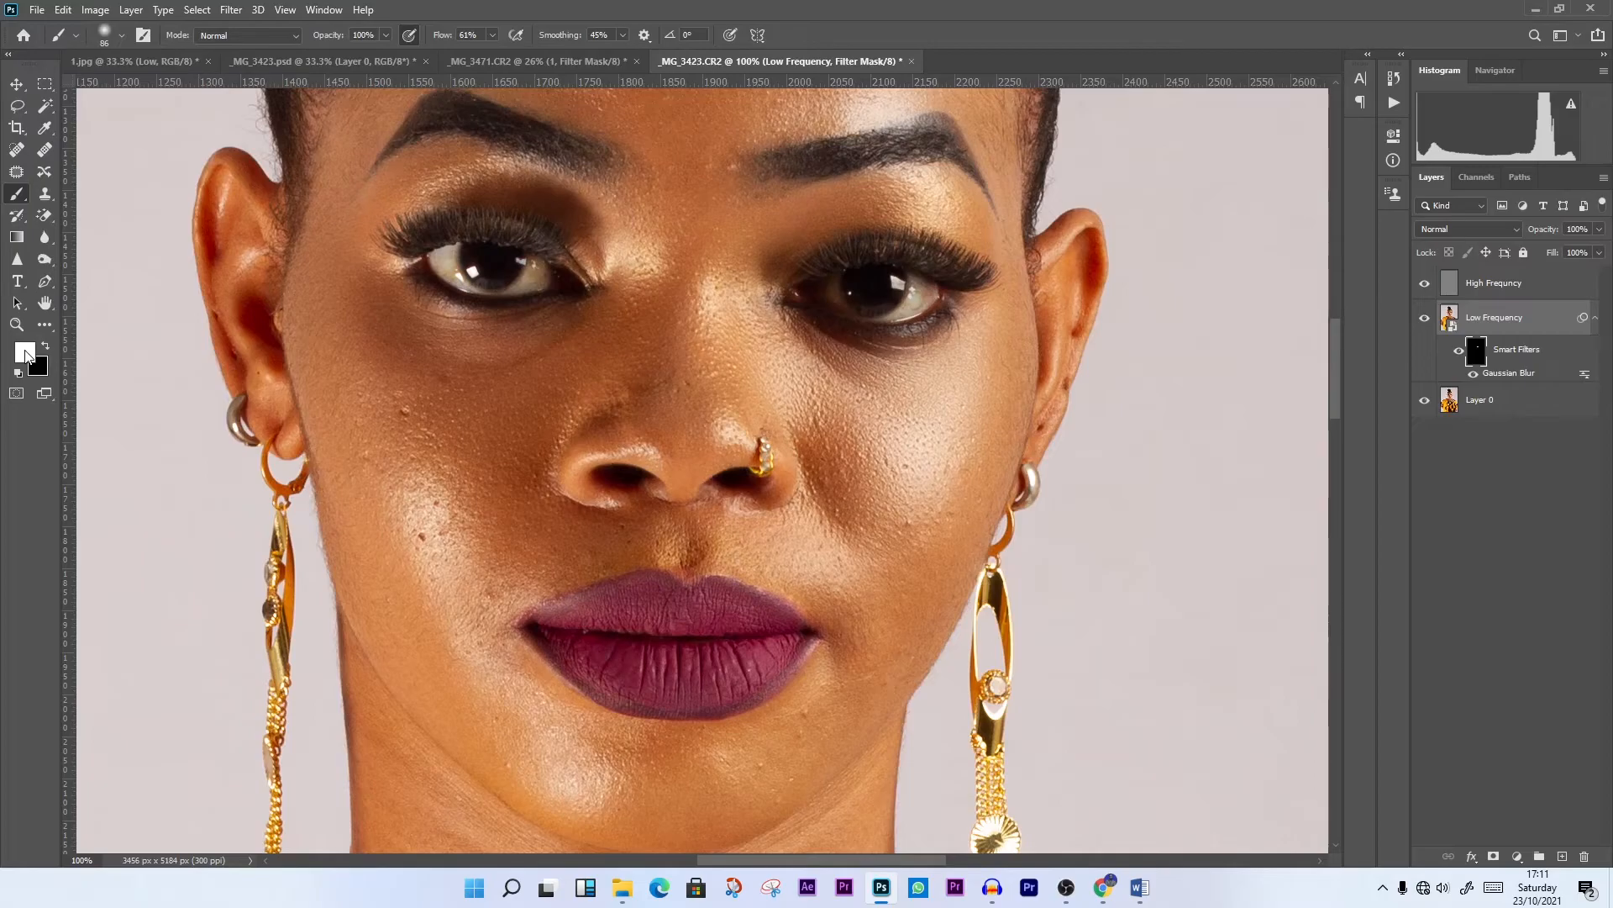
# Paint white on the Low Frequency layer's filter mask over the forehead, the area between the brows and the nose
pyautogui.scroll(1, 568, 409)
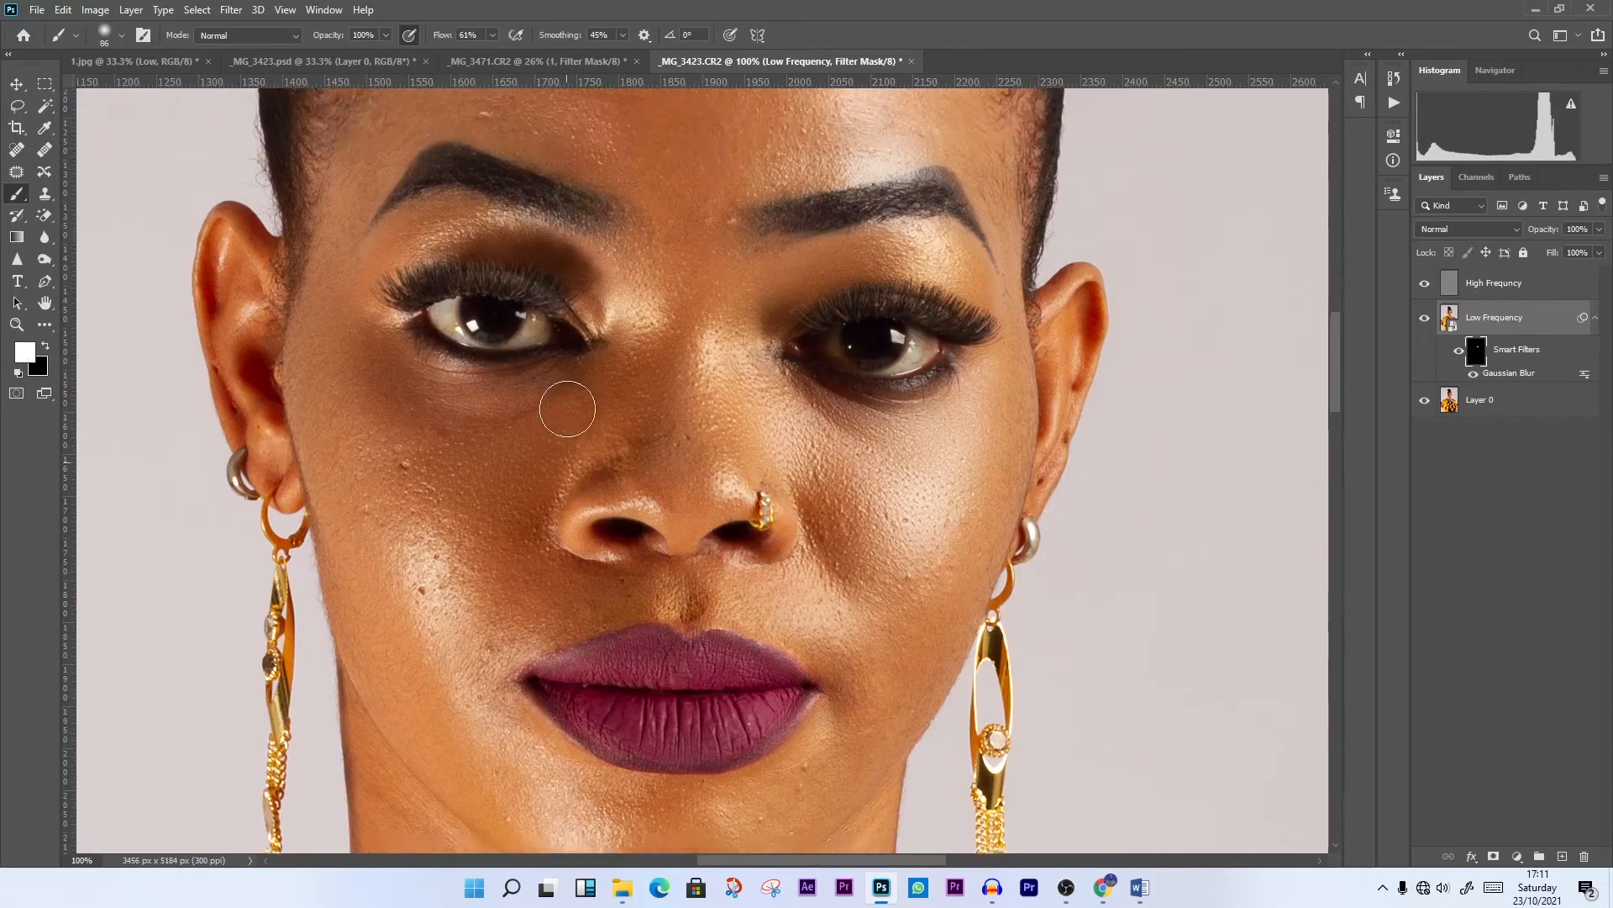
pyautogui.scroll(4, 567, 409)
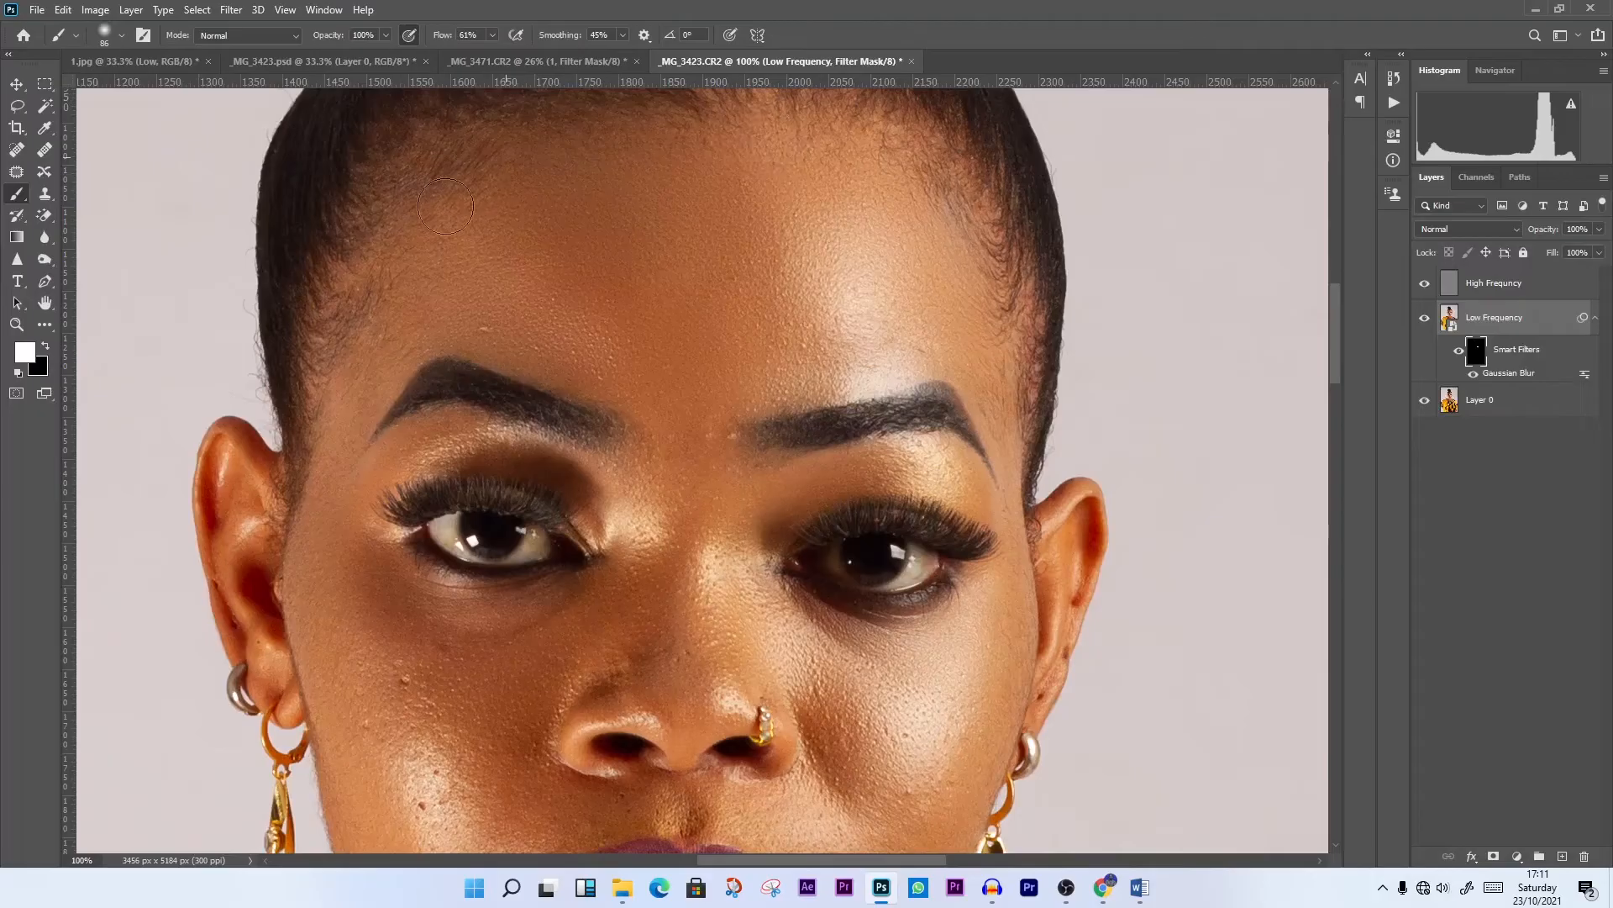
pyautogui.scroll(-3, 740, 345)
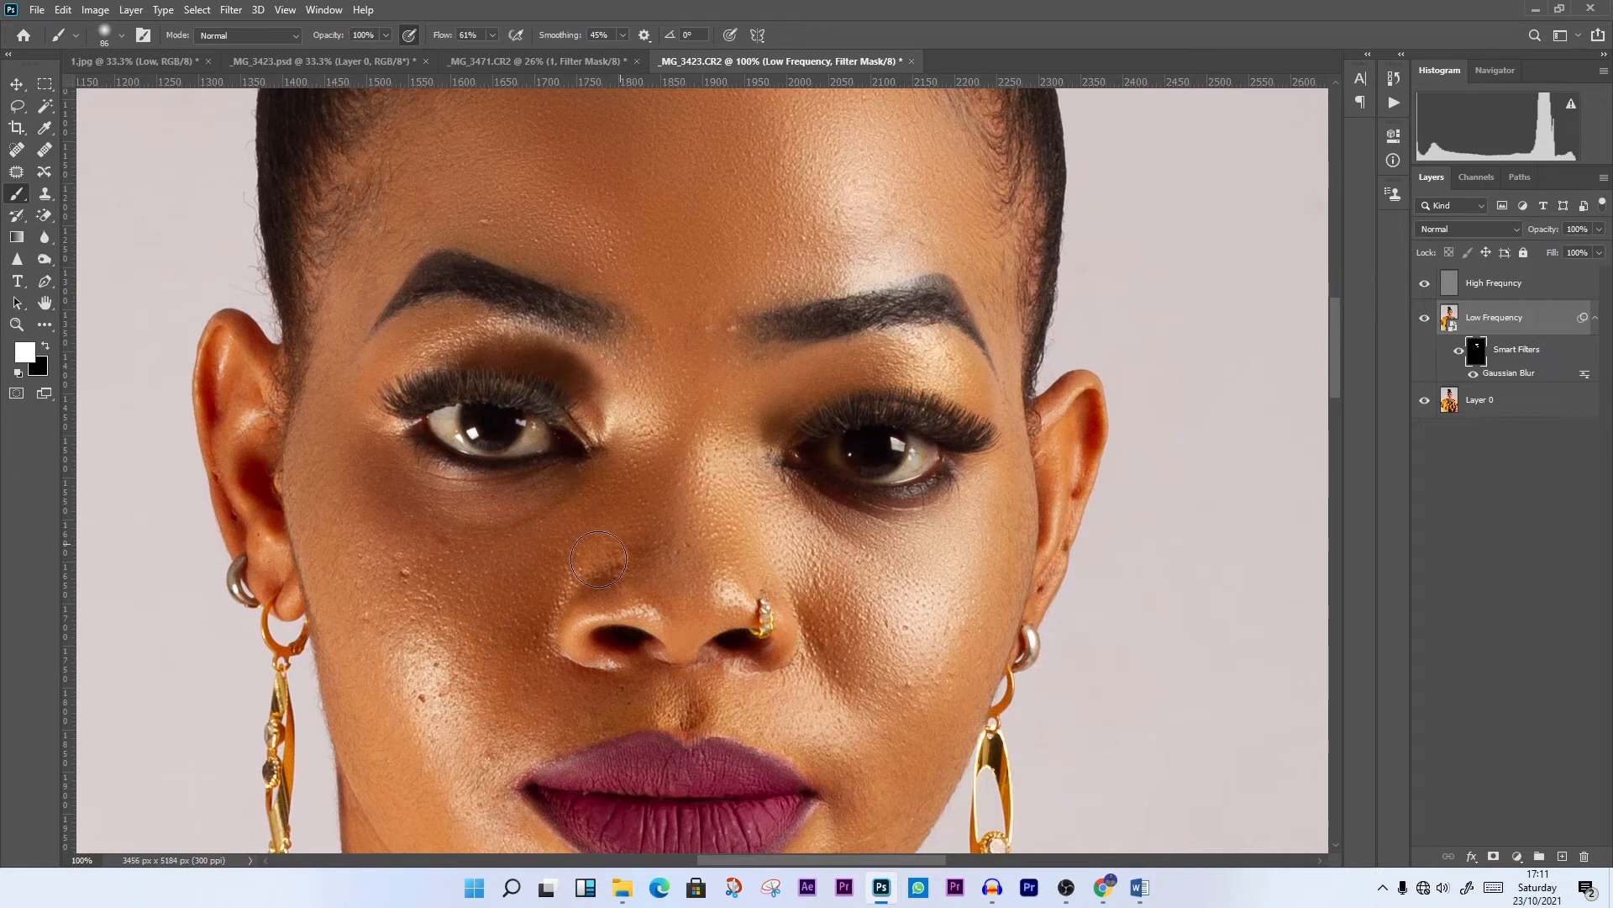
pyautogui.scroll(-3, 598, 559)
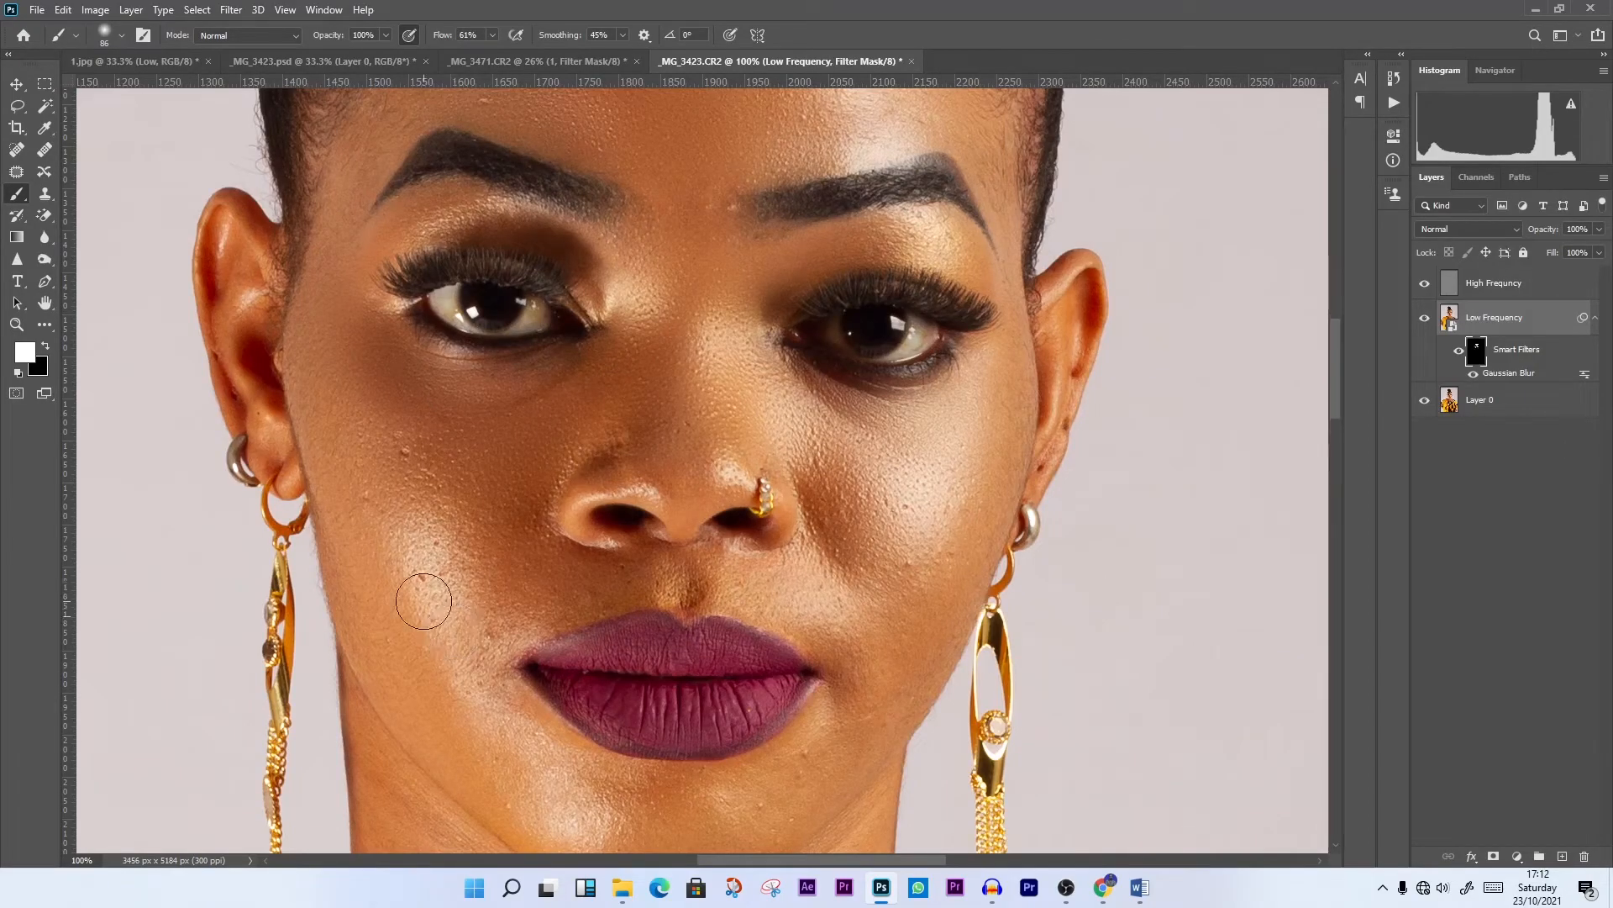
# Paint white on the filter mask over the cheeks, chin and jaw to smooth the rest of the face
pyautogui.scroll(-5, 421, 588)
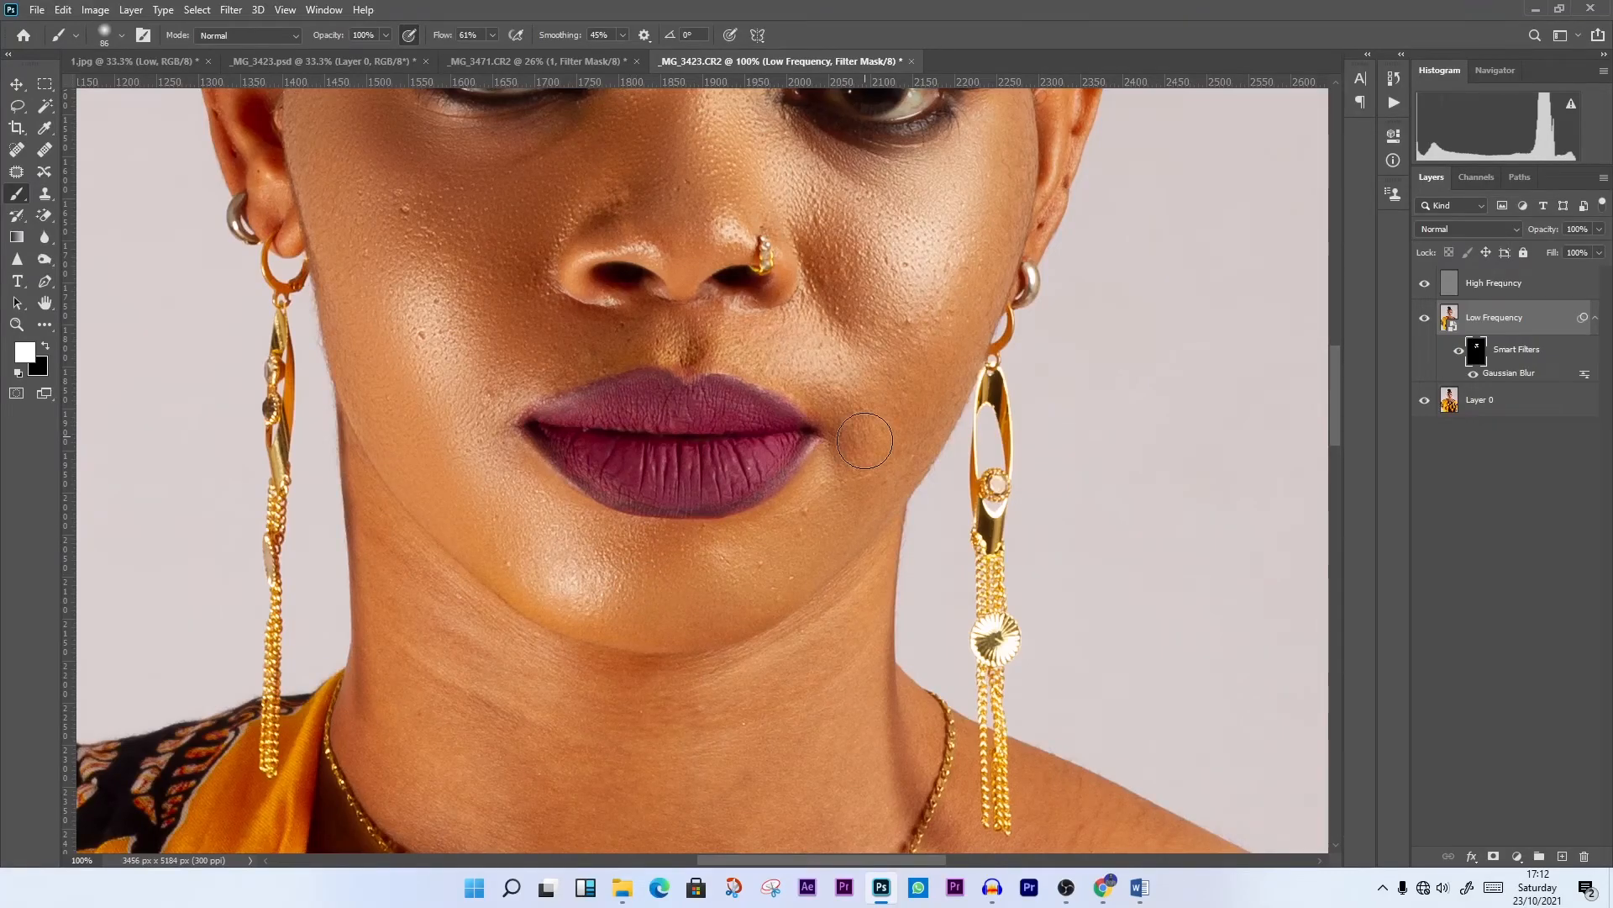
pyautogui.scroll(-2, 864, 440)
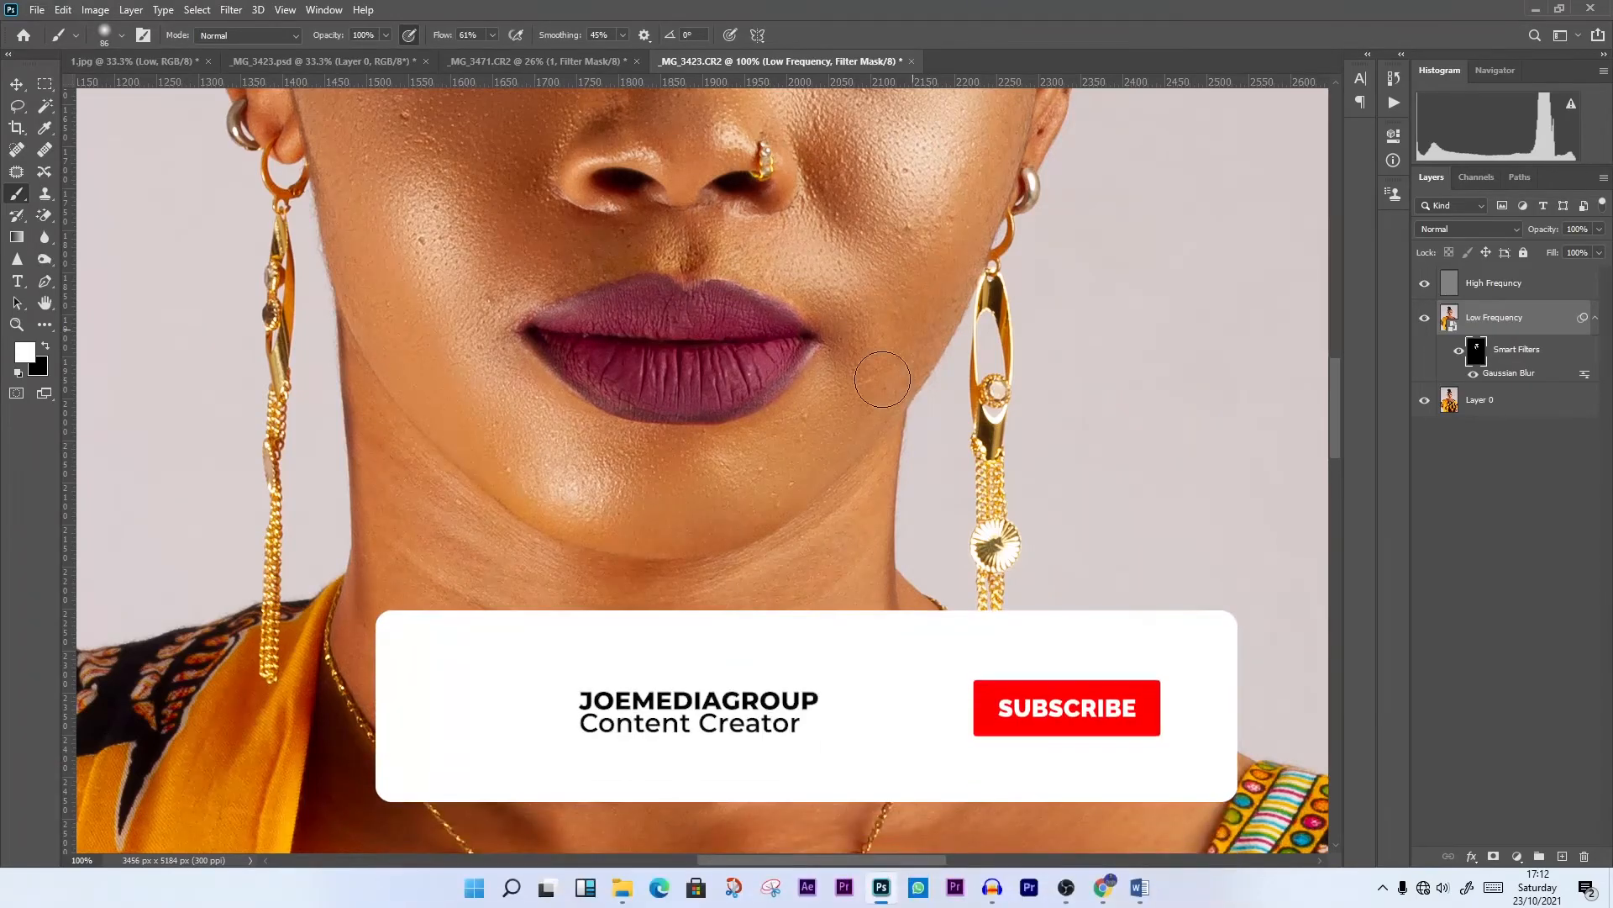
pyautogui.scroll(5, 883, 380)
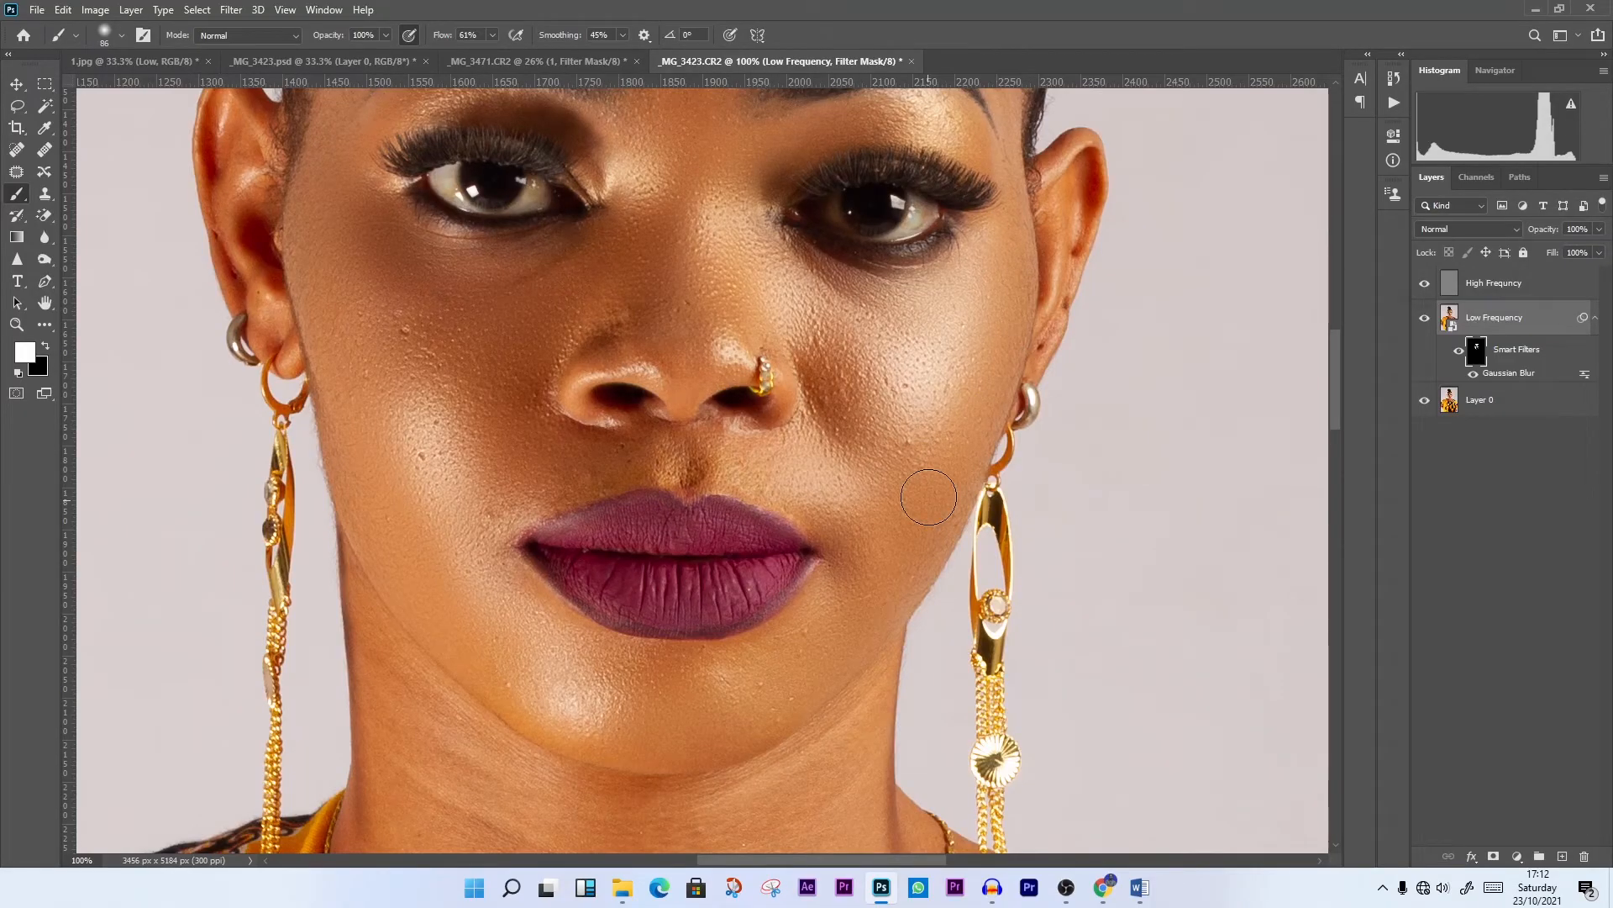
pyautogui.scroll(4, 800, 452)
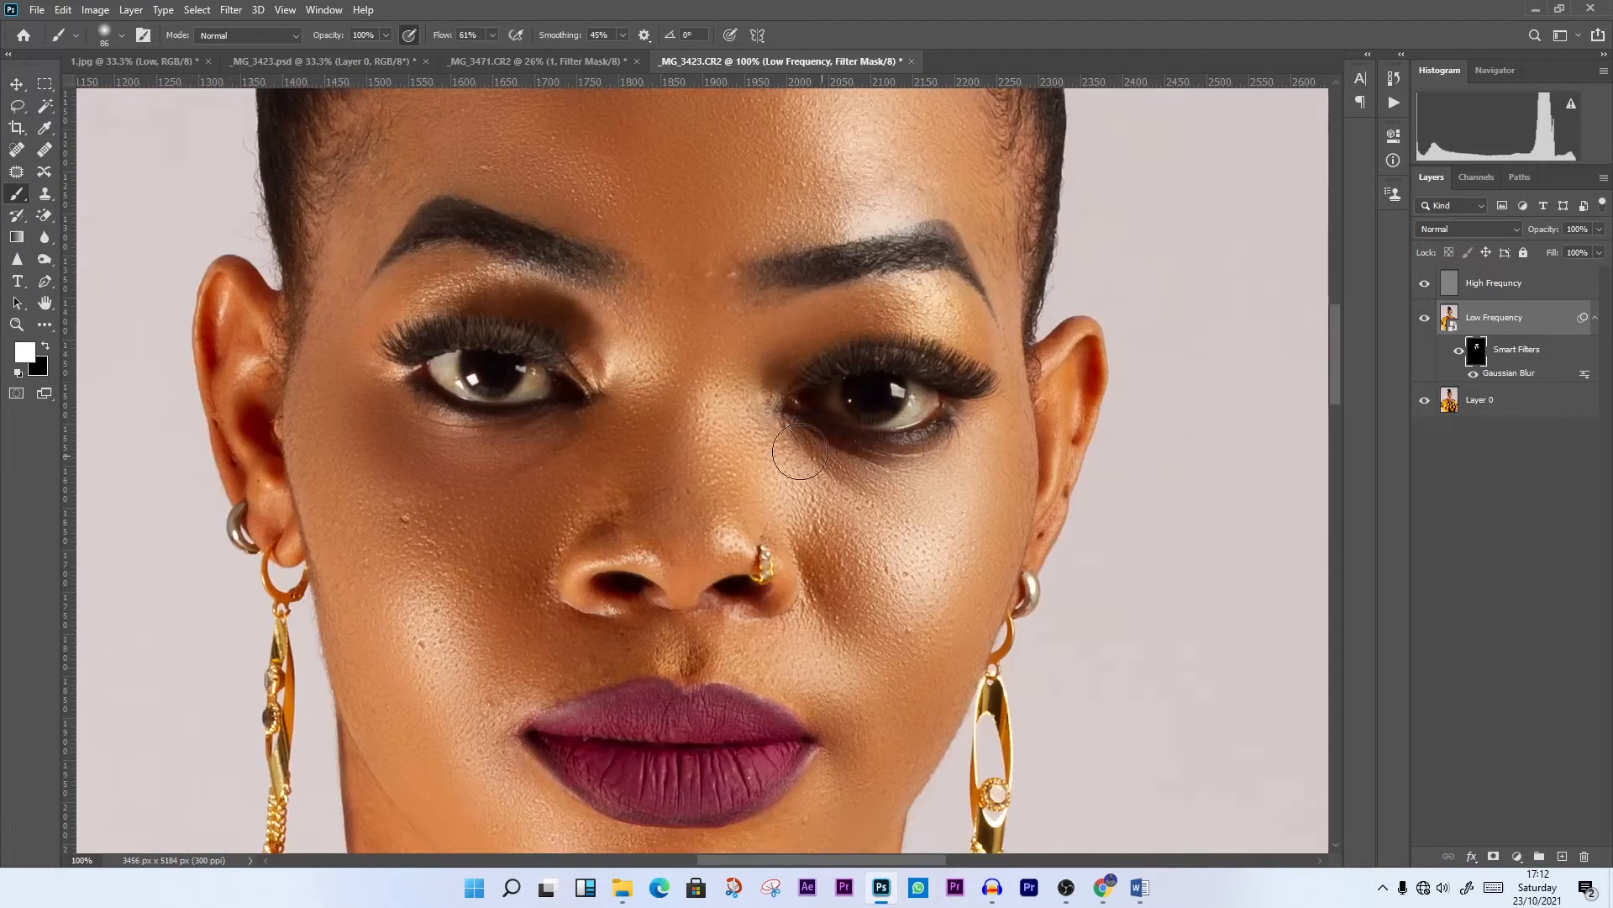
pyautogui.scroll(3, 800, 452)
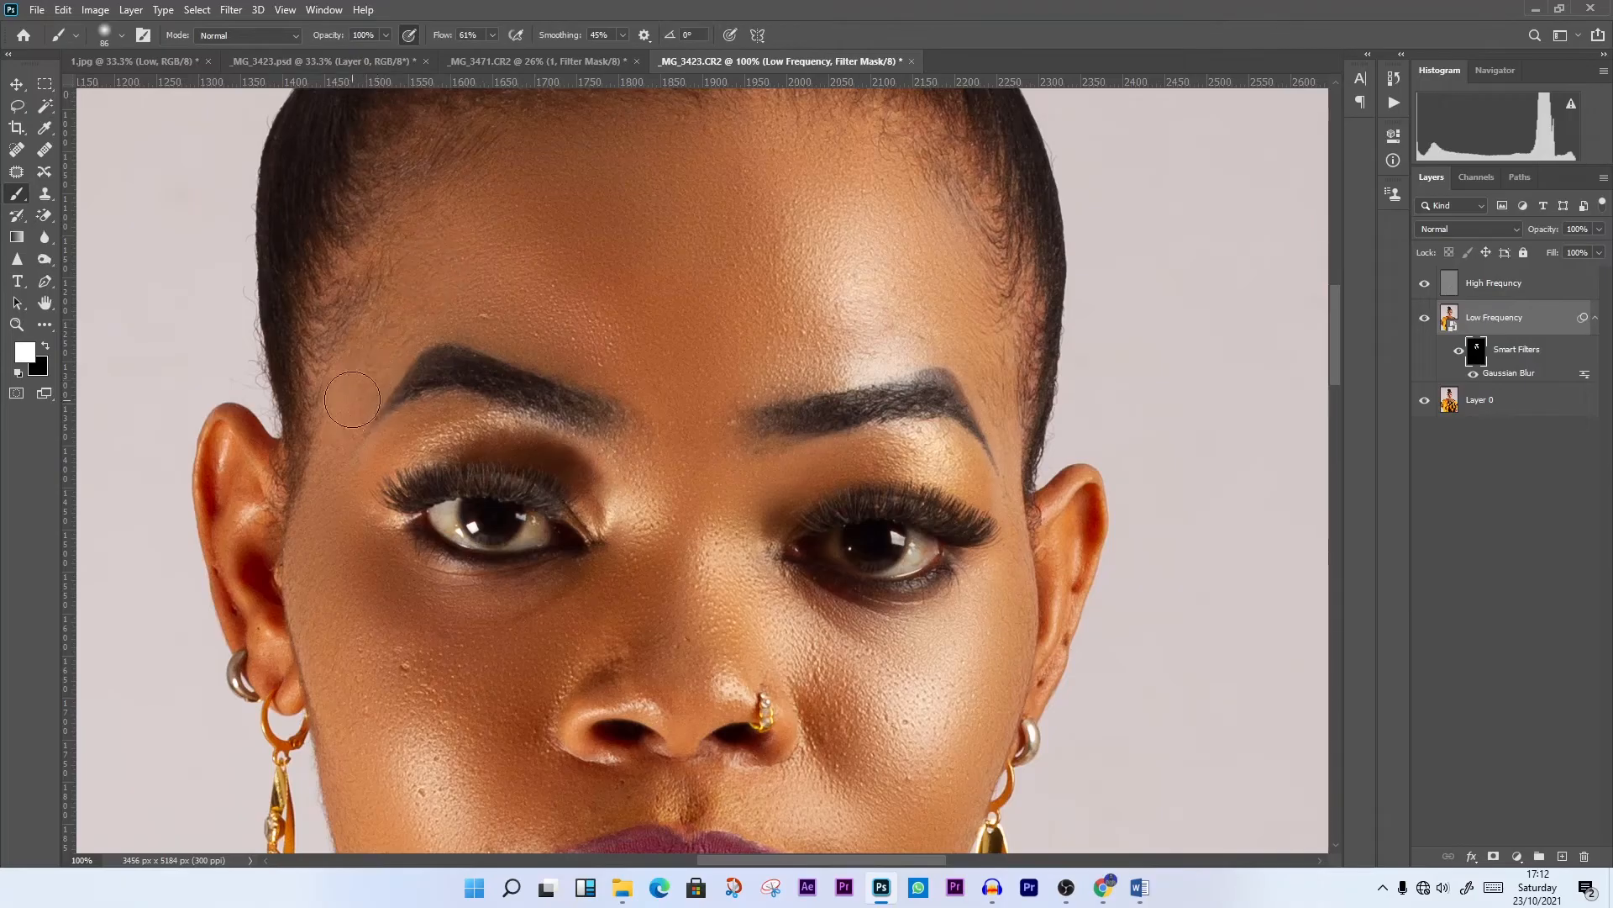
pyautogui.scroll(-6, 353, 399)
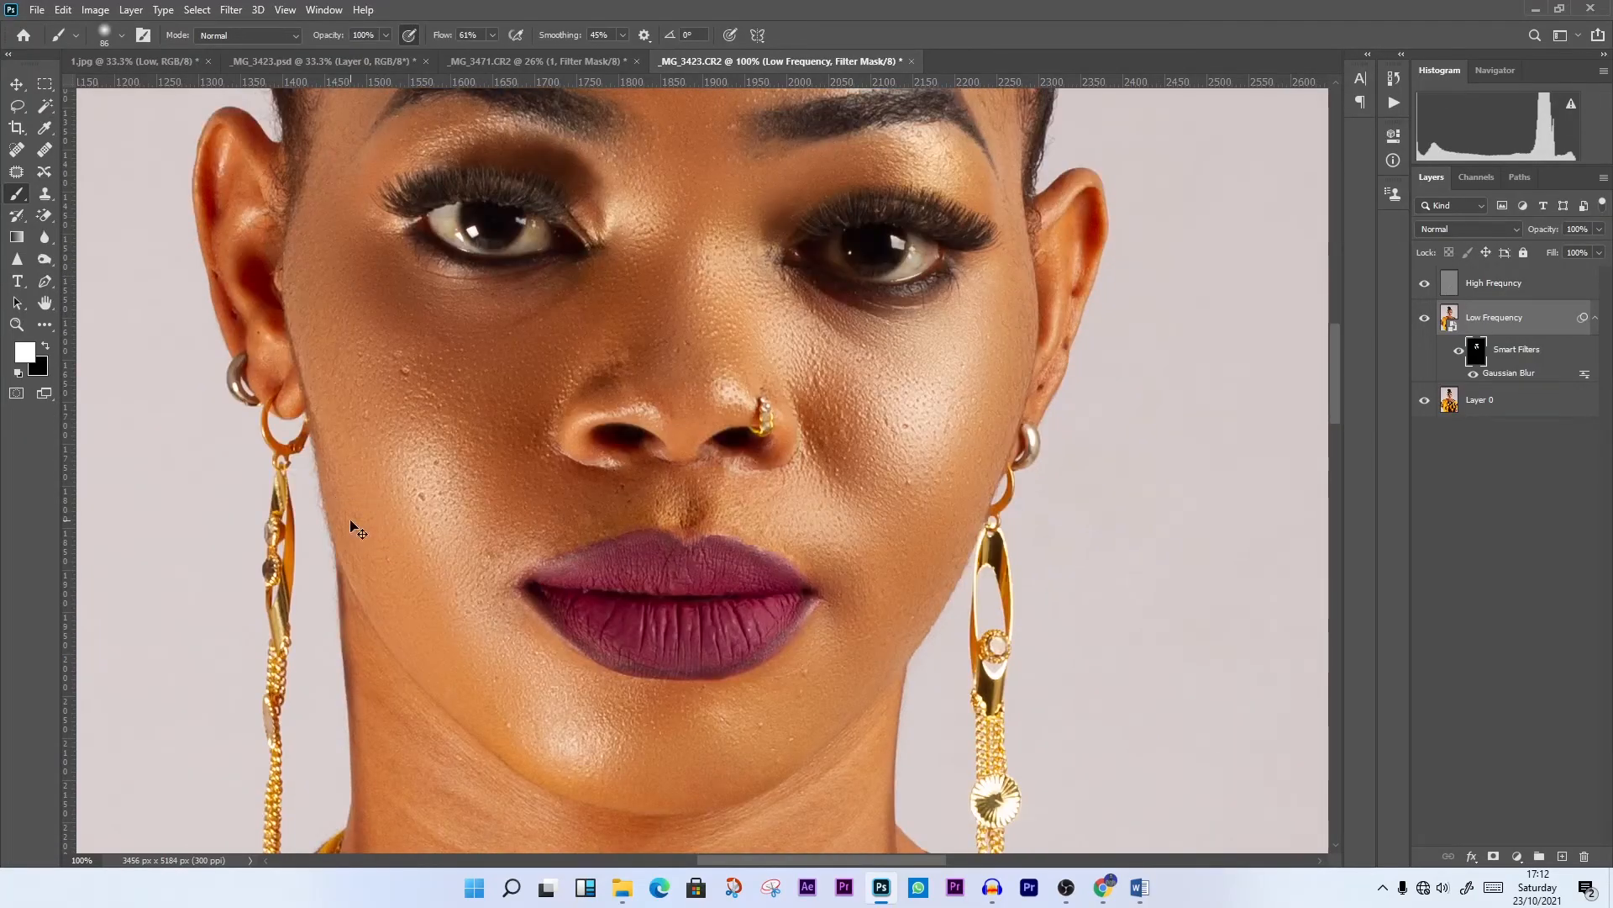
# Set the brush to 42 px and 18% flow and paint the filter mask over the ears
pyautogui.hotkey('ctrl', '-')
pyautogui.scroll(-1, 351, 520)
pyautogui.scroll(3, 721, 520)
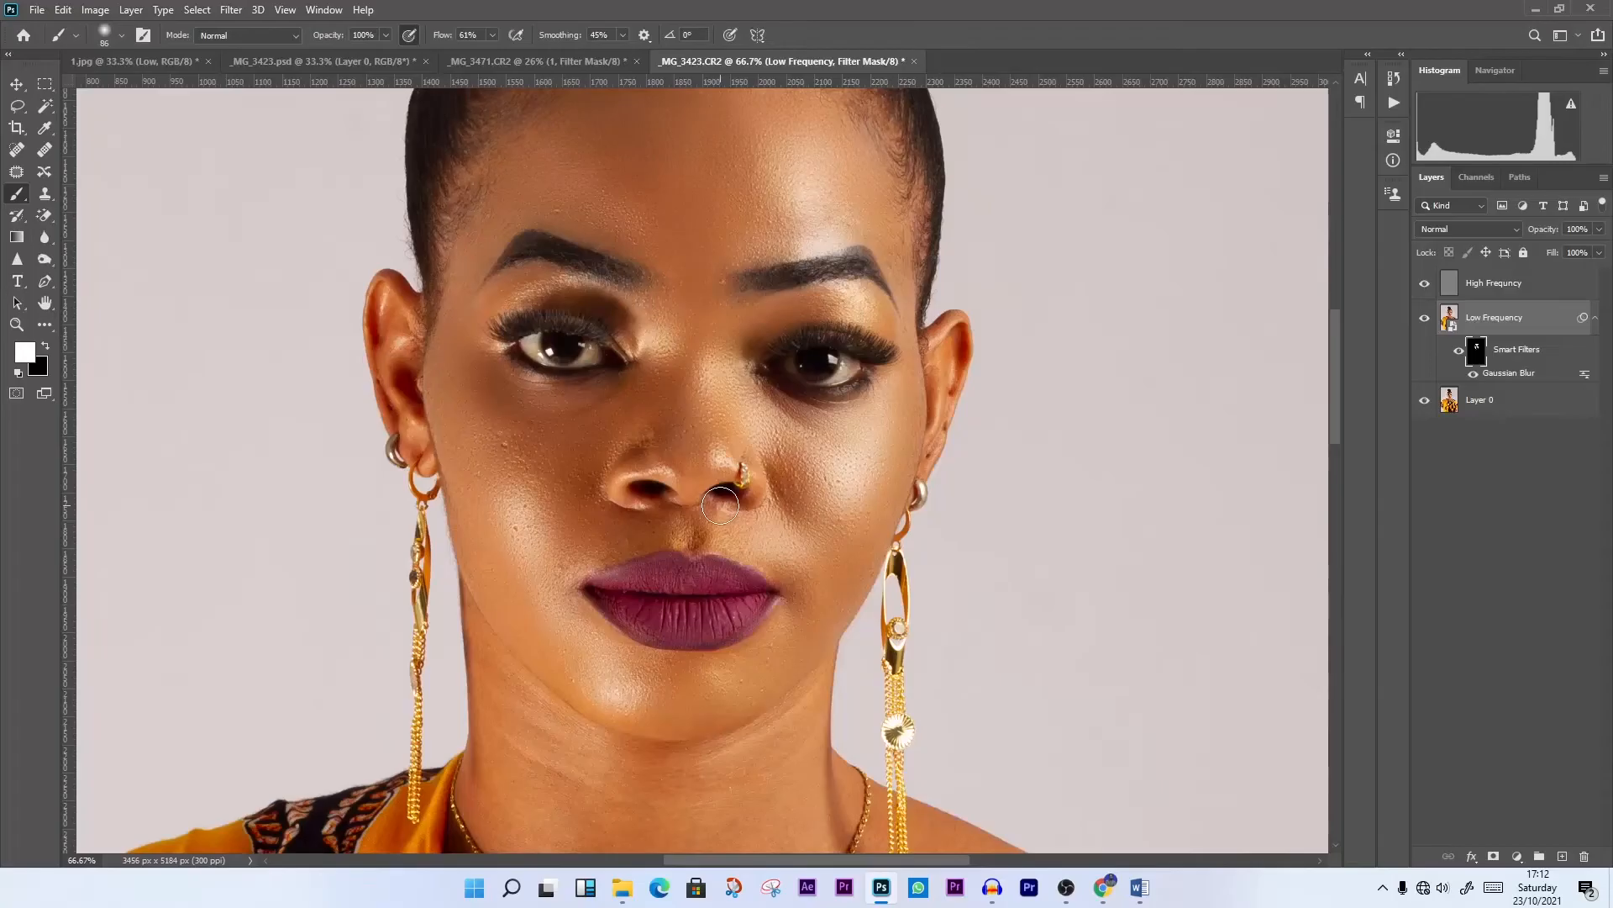
pyautogui.scroll(-1, 721, 505)
pyautogui.scroll(-9, 720, 505)
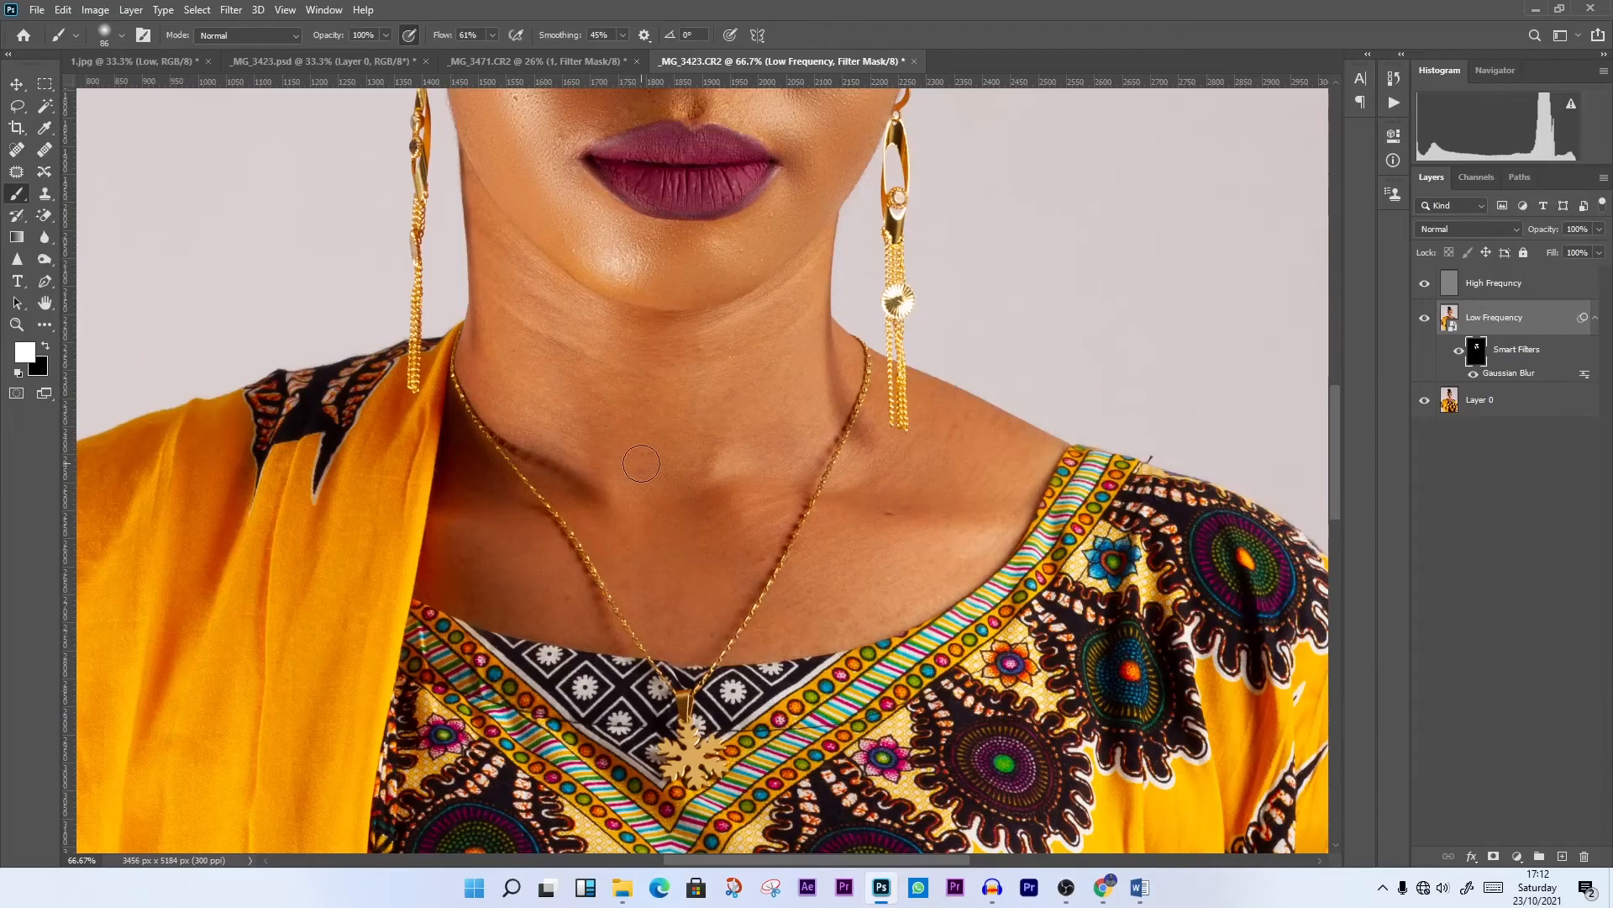
pyautogui.scroll(1, 602, 469)
pyautogui.scroll(2, 601, 469)
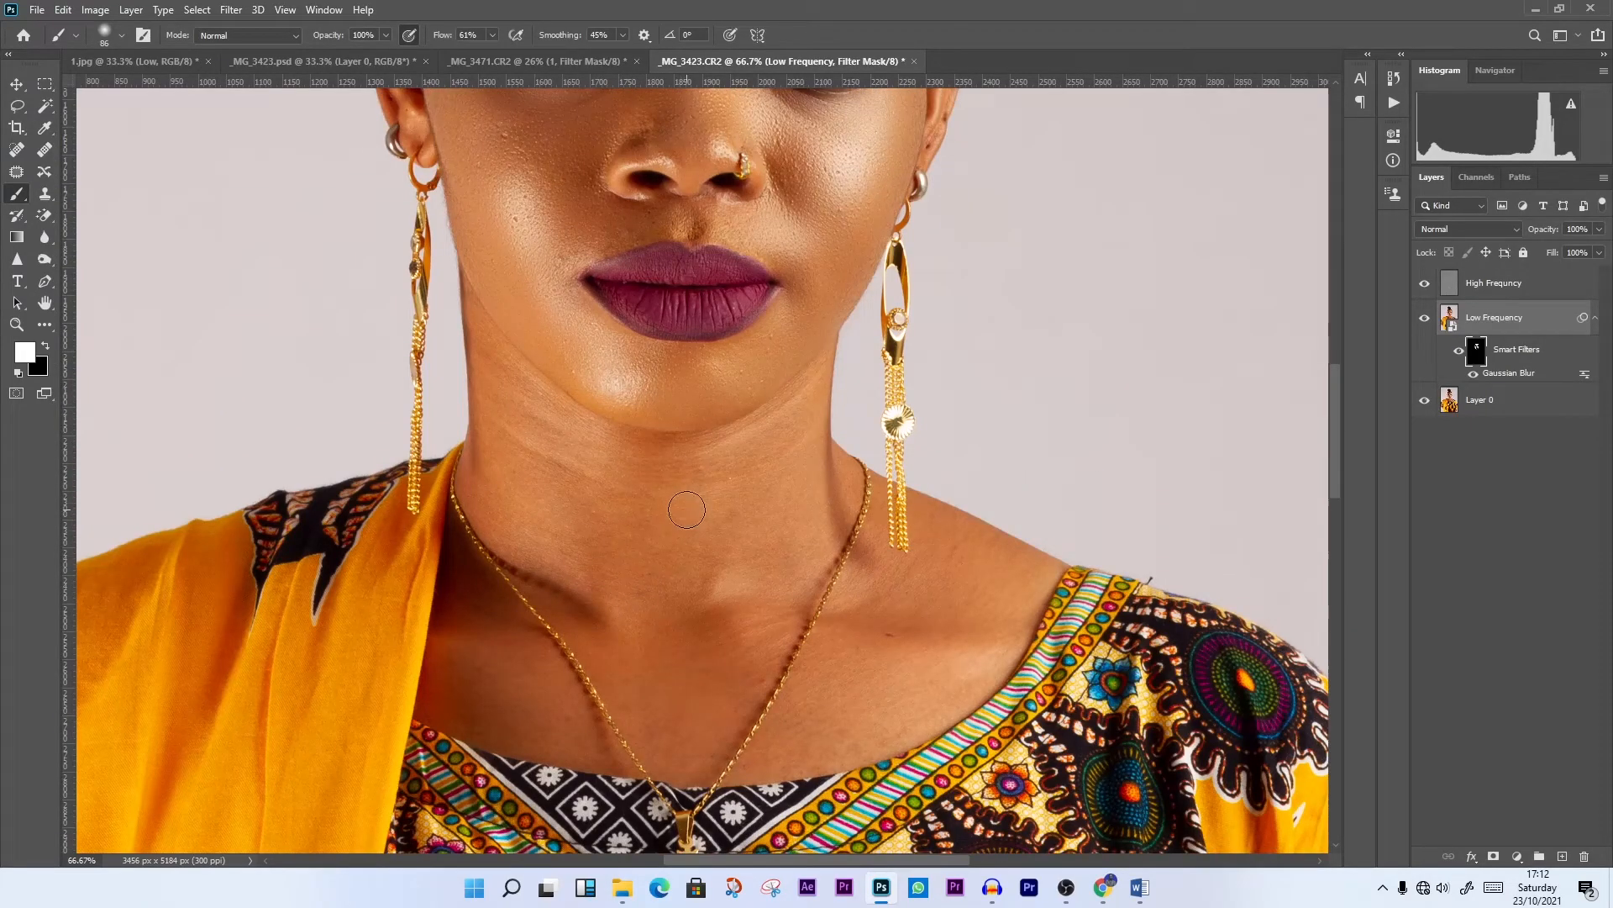
pyautogui.scroll(4, 685, 510)
pyautogui.scroll(1, 685, 510)
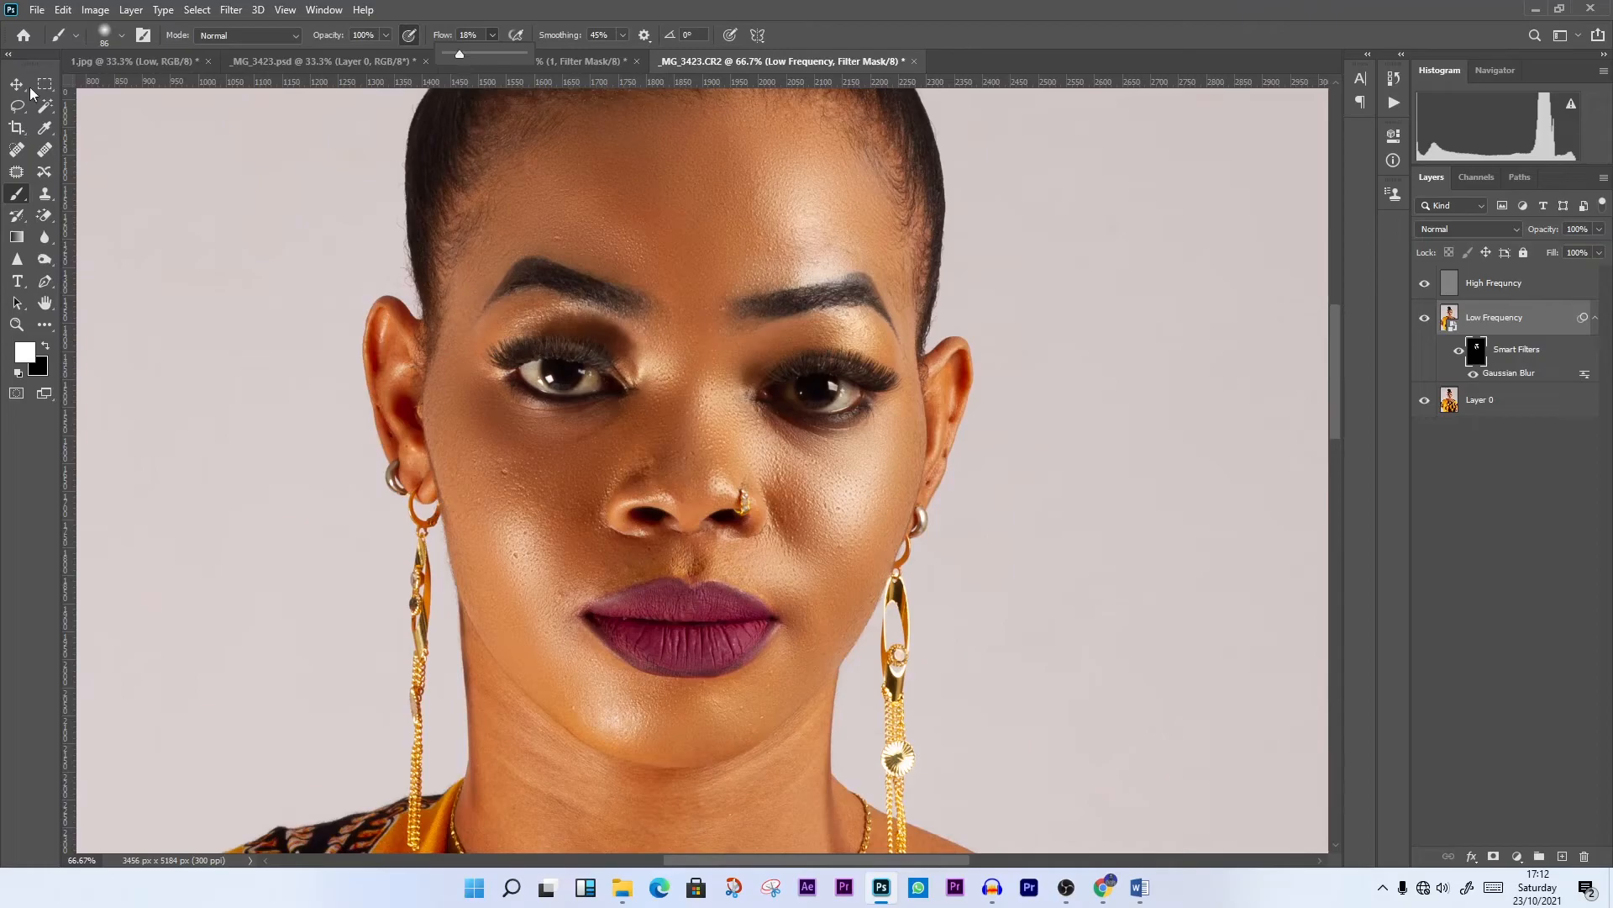
pyautogui.click(122, 35)
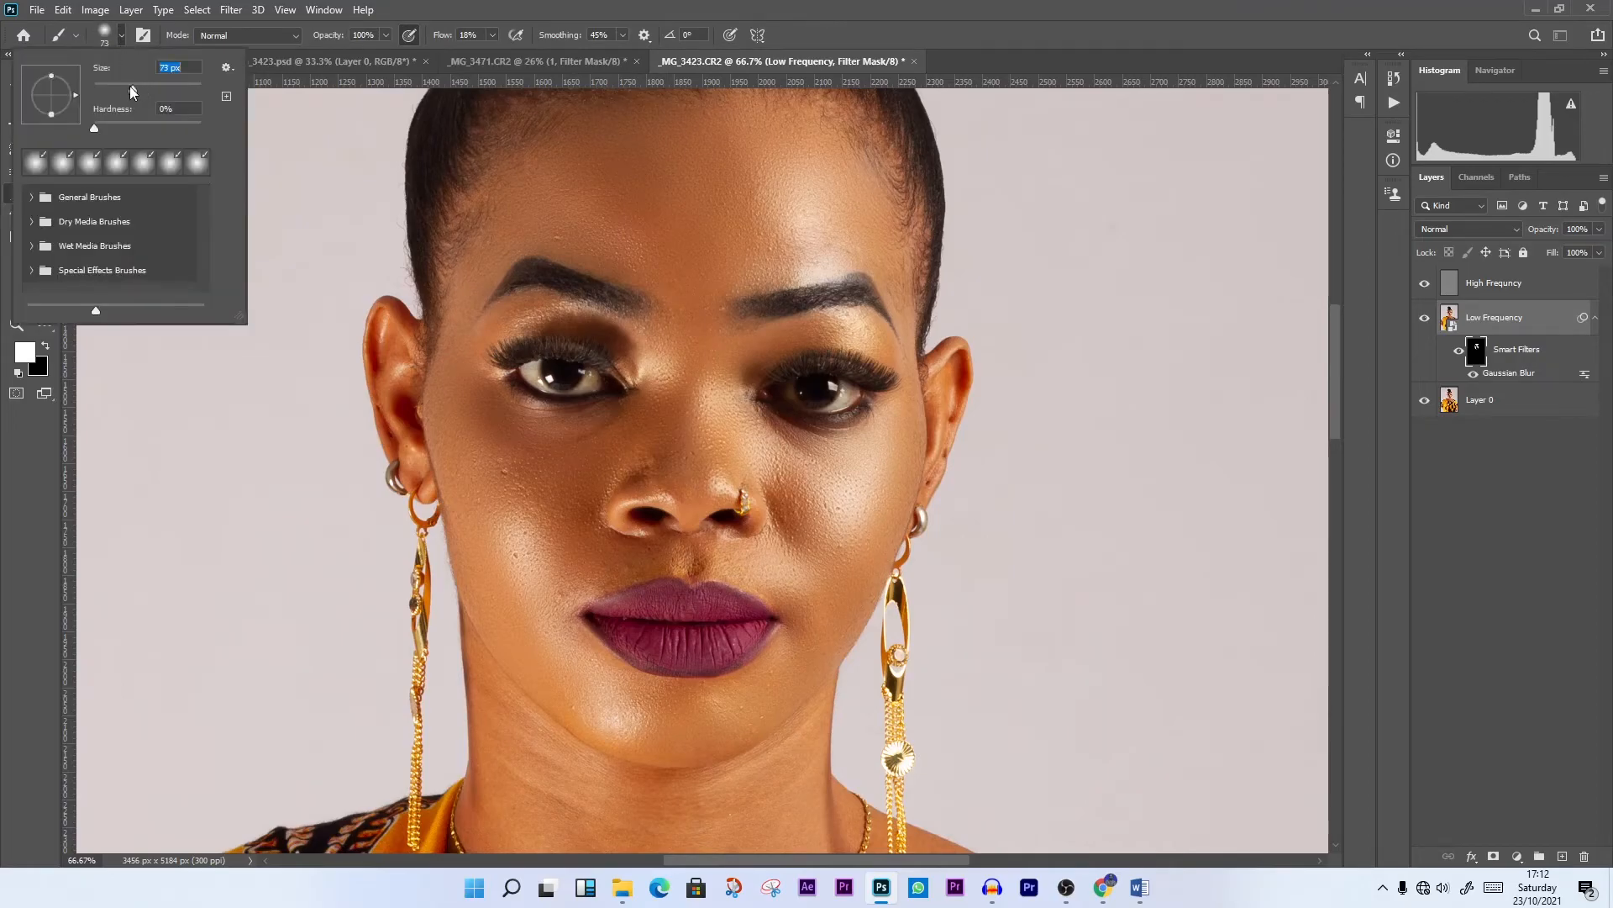
pyautogui.click(389, 335)
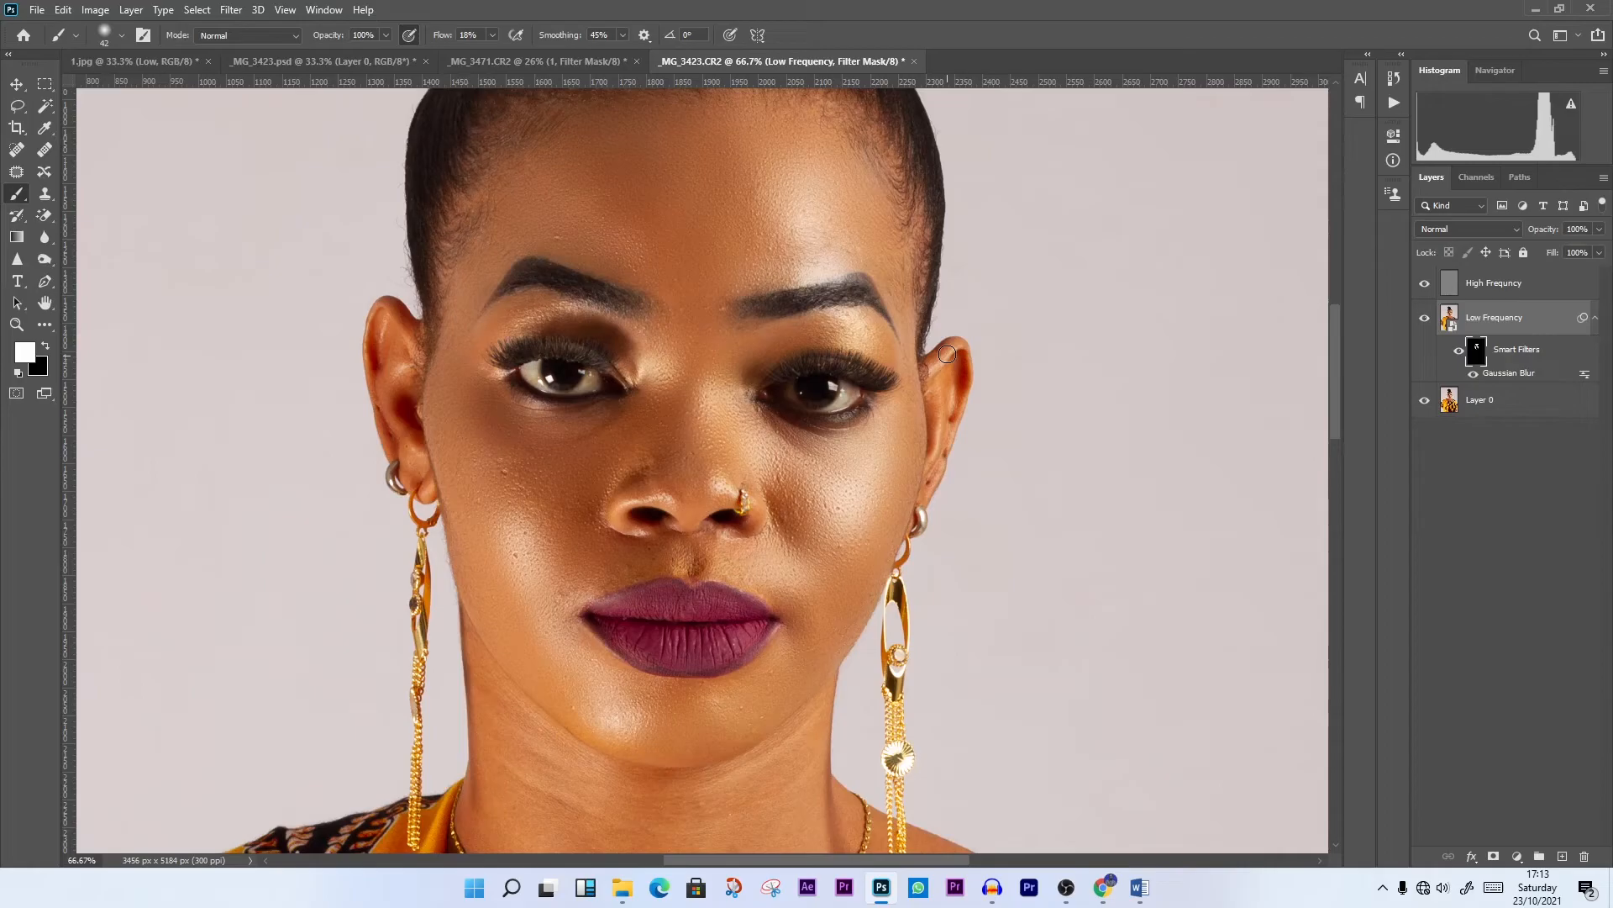
# Set the brush to 199 px and 64% flow and paint the filter mask over the neck, shoulder and chest skin
pyautogui.scroll(-4, 628, 610)
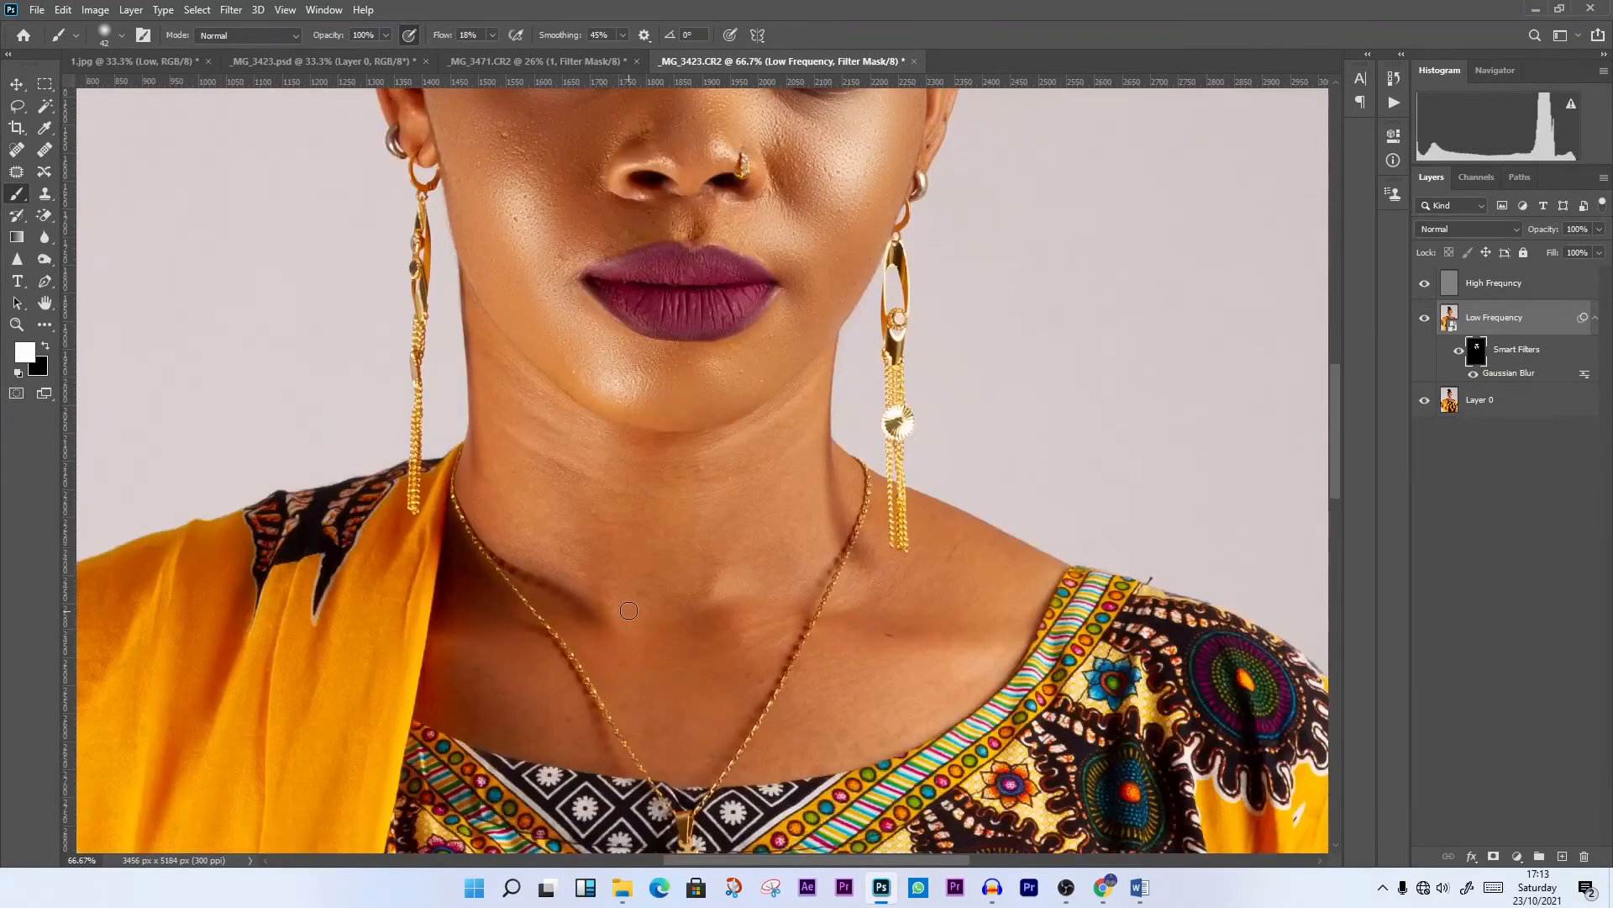
pyautogui.scroll(-2, 629, 610)
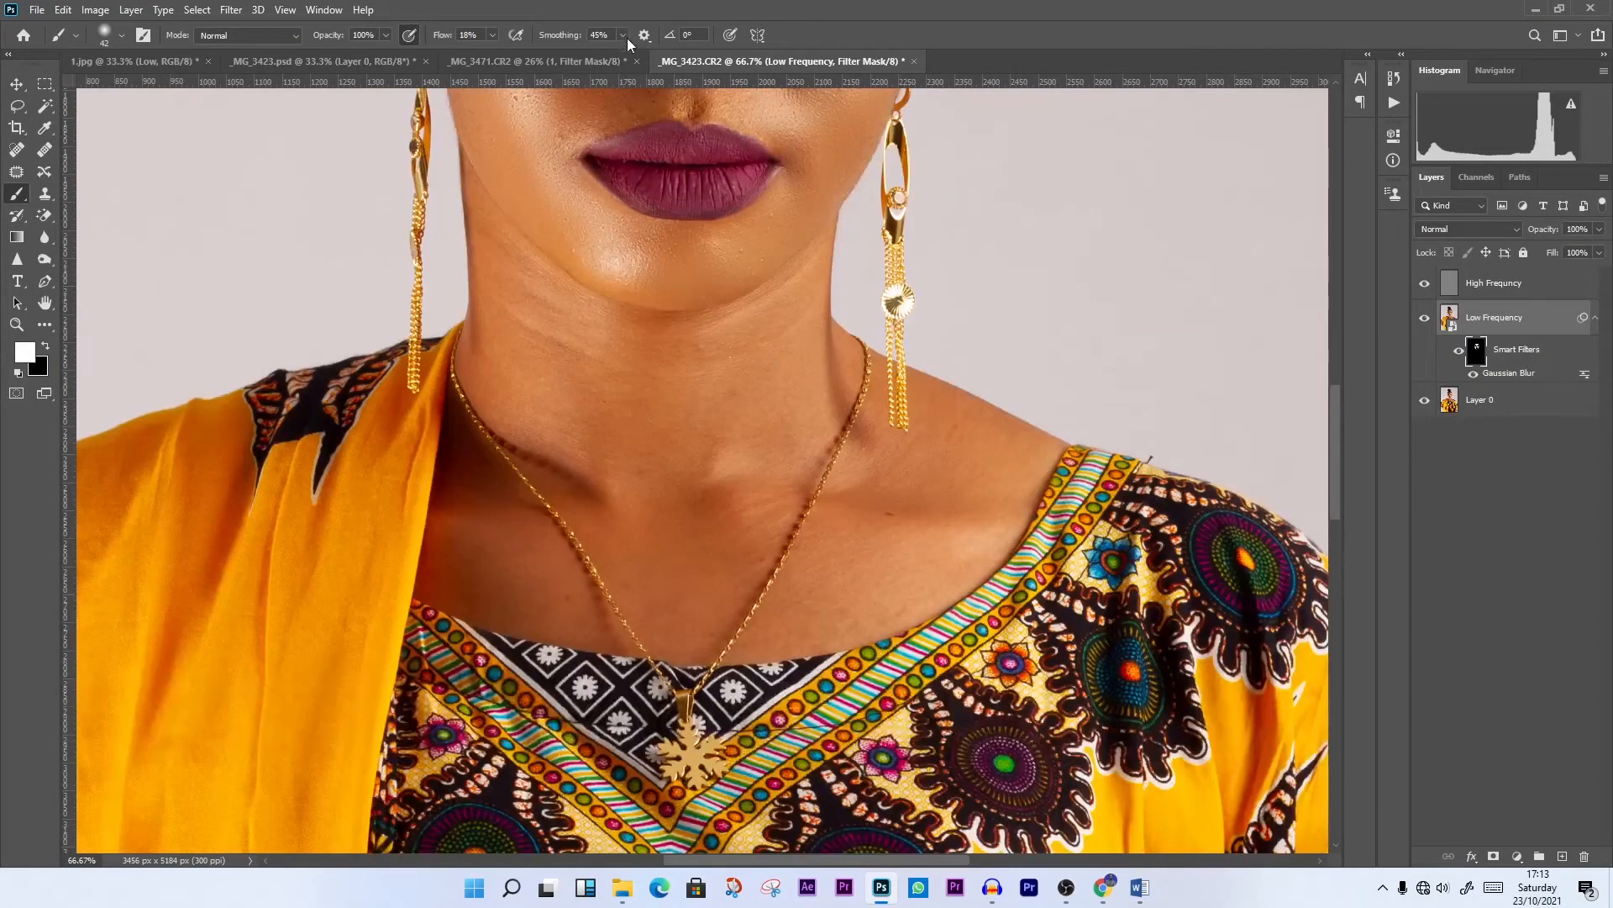
pyautogui.click(494, 34)
pyautogui.click(73, 36)
pyautogui.click(121, 37)
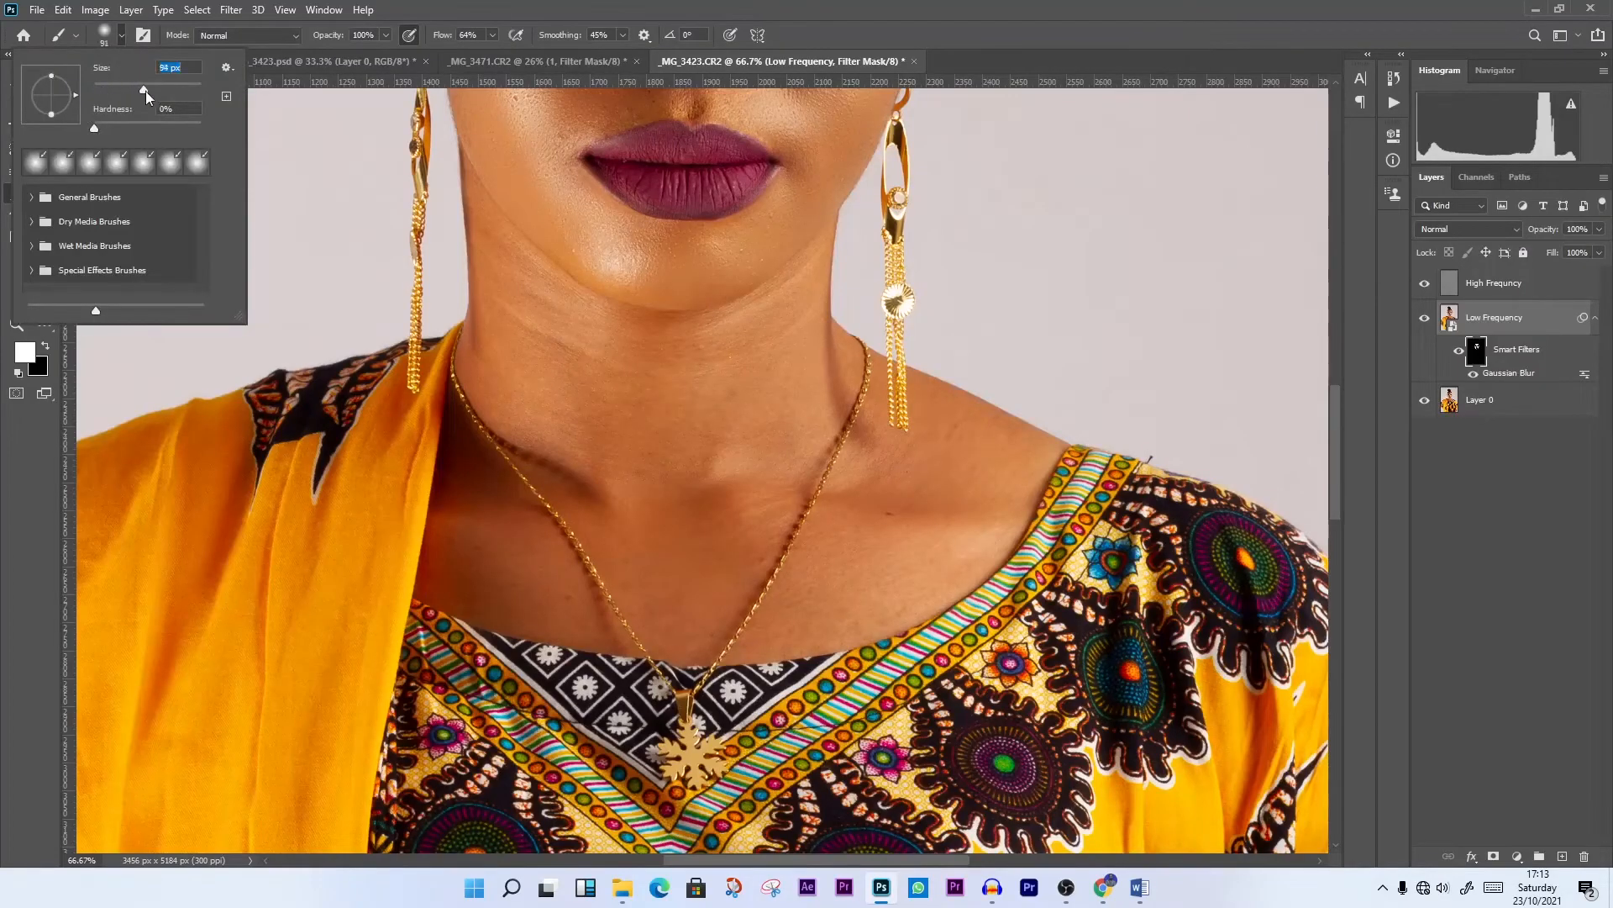
pyautogui.moveTo(160, 88); pyautogui.dragTo(165, 89)
pyautogui.click(706, 380)
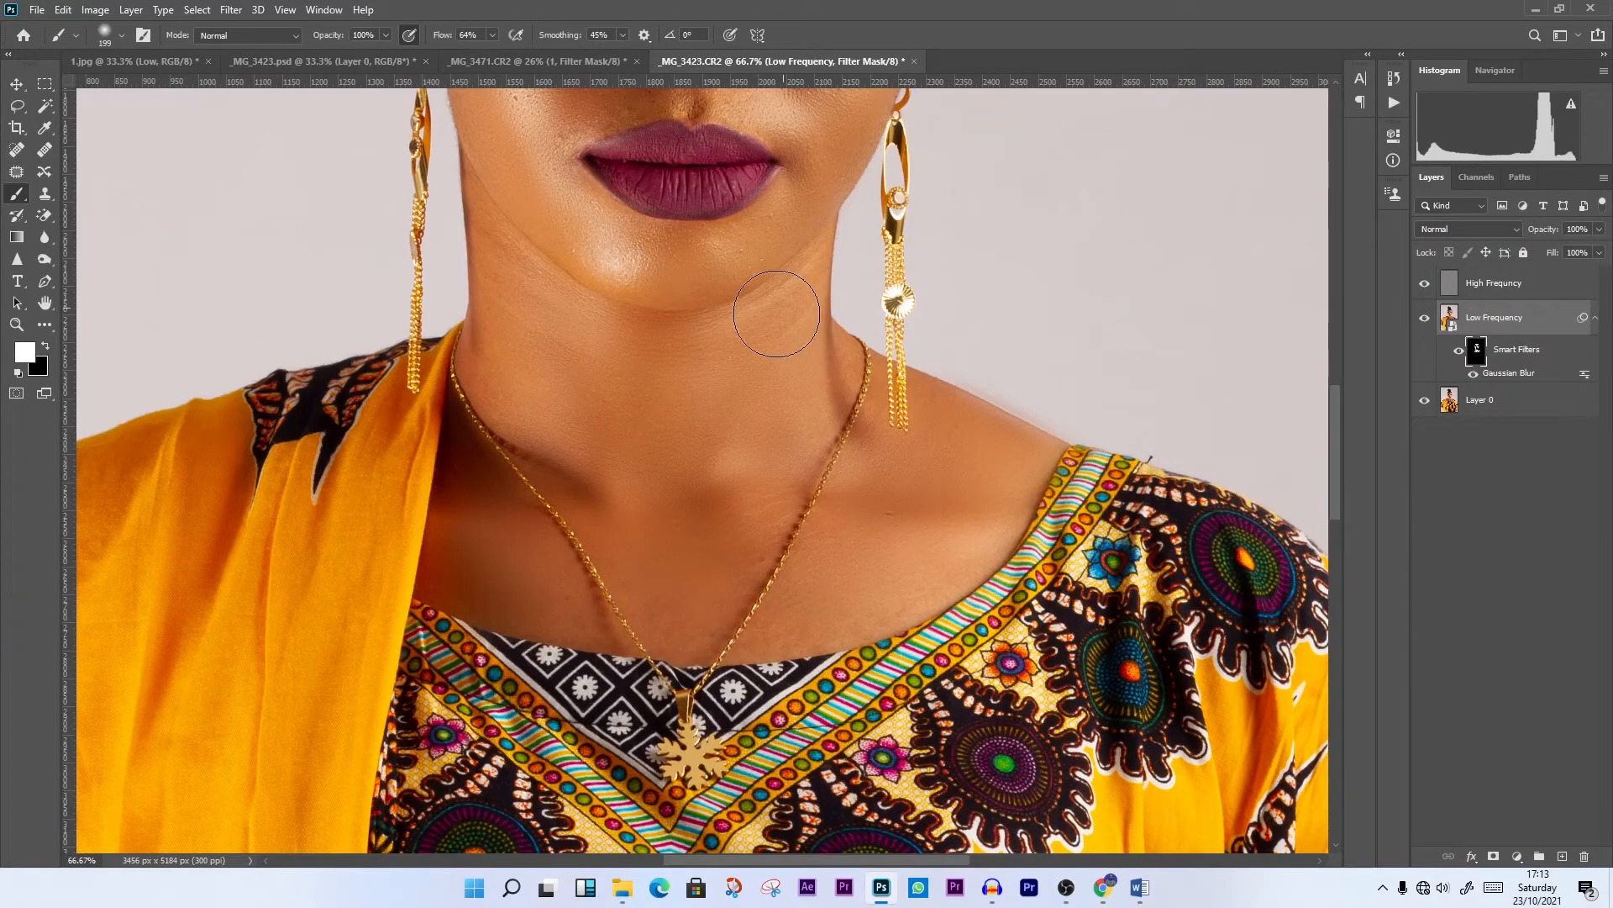
pyautogui.scroll(10, 587, 342)
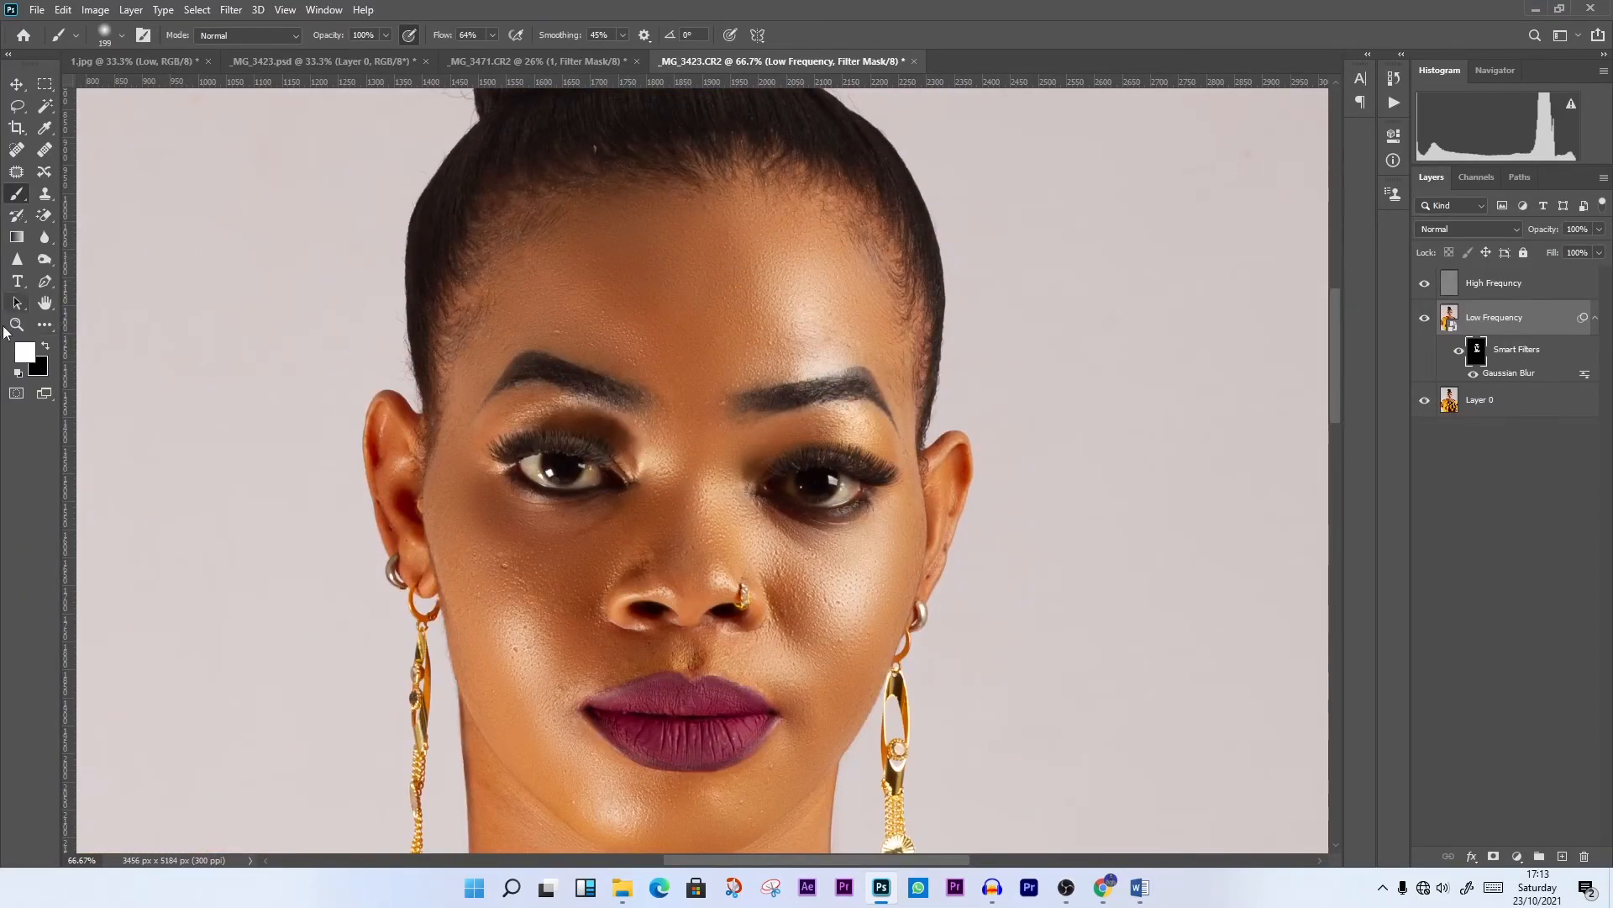
# Paint the blur onto the skin of both arms below the sleeves with the Brush tool
pyautogui.click(16, 324)
pyautogui.rightClick(704, 287)
pyautogui.click(733, 296)
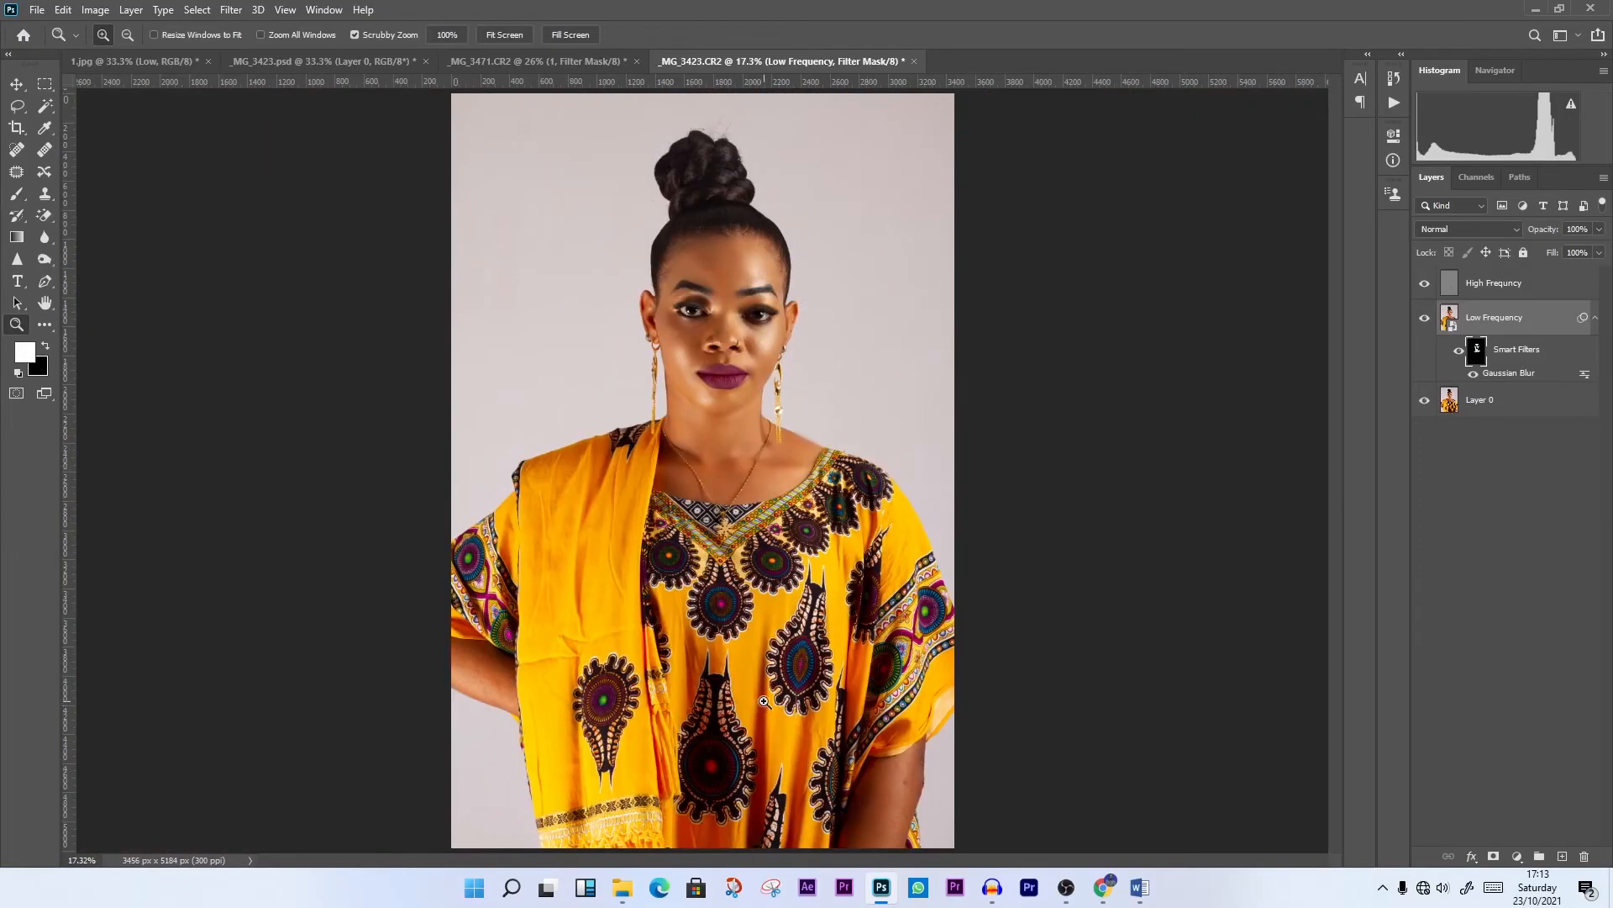
pyautogui.click(761, 706)
pyautogui.click(761, 707)
pyautogui.scroll(-5, 1020, 650)
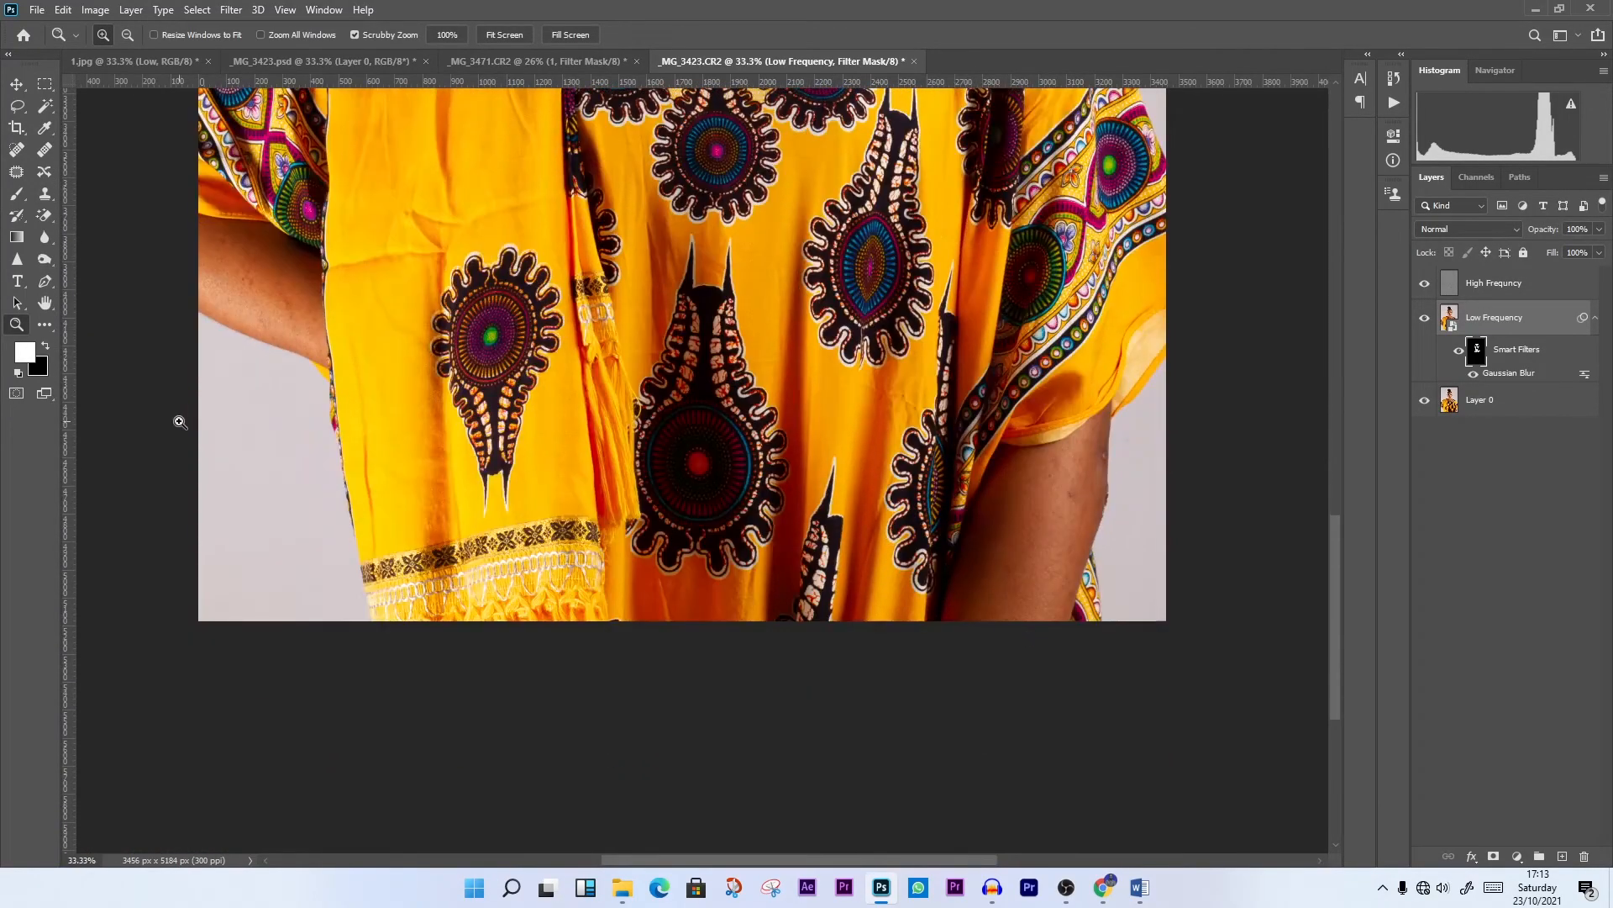
pyautogui.click(17, 193)
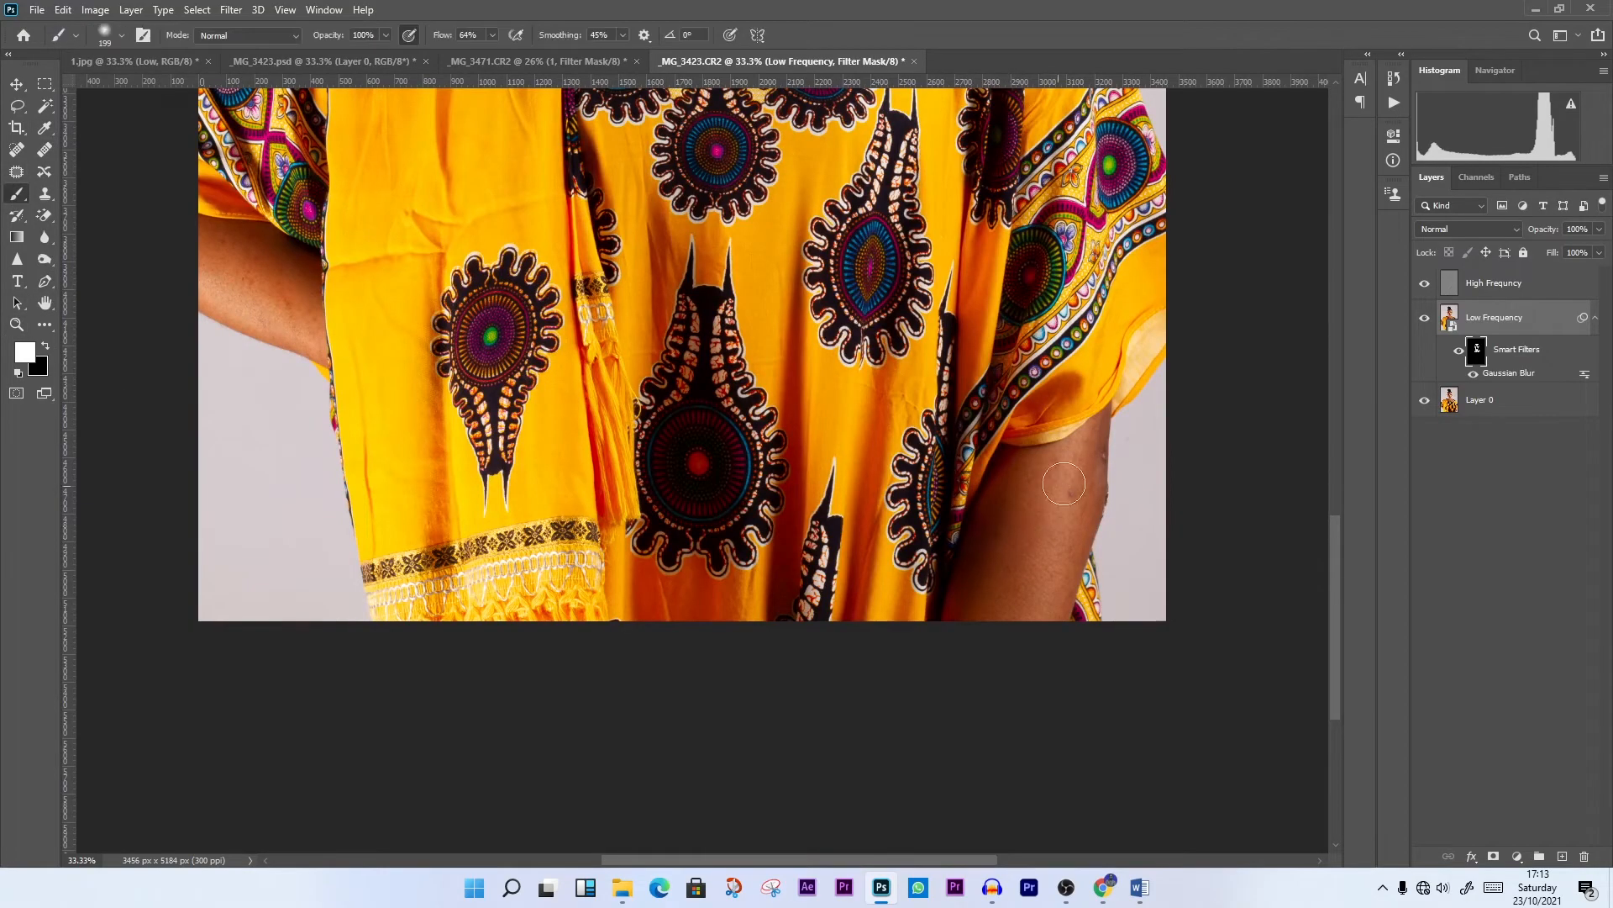
pyautogui.moveTo(1010, 500)
pyautogui.mouseDown()
pyautogui.moveTo(988, 537)
pyautogui.moveTo(1065, 517)
pyautogui.moveTo(1066, 537)
pyautogui.moveTo(1084, 481)
pyautogui.moveTo(1041, 606)
pyautogui.moveTo(1076, 584)
pyautogui.mouseUp()
pyautogui.scroll(2, 240, 383)
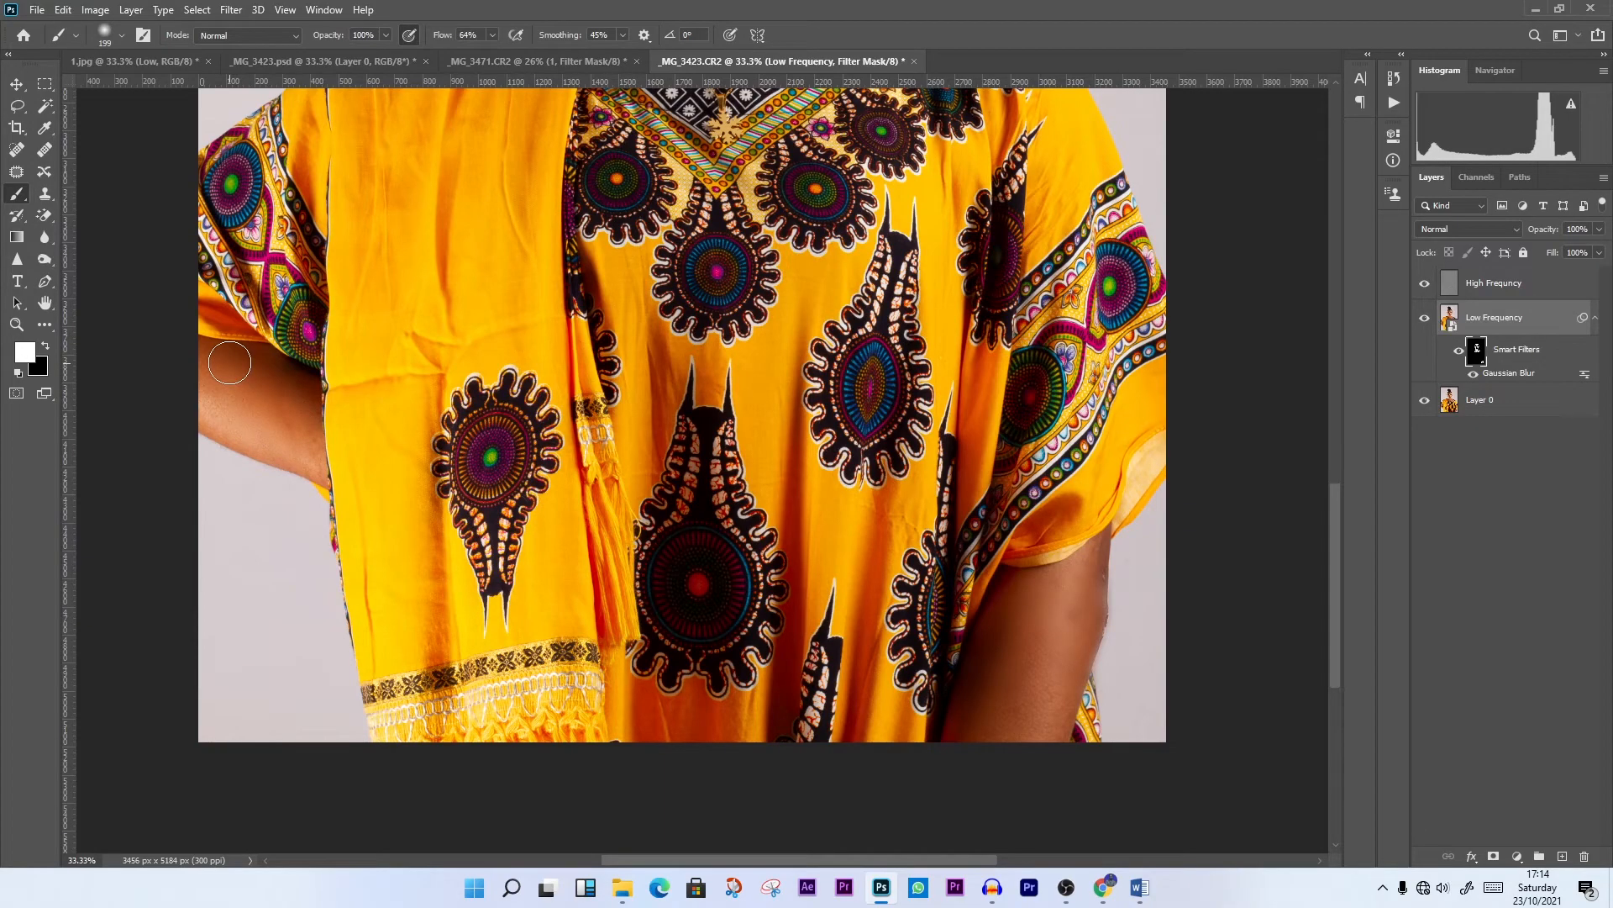
pyautogui.scroll(8, 229, 363)
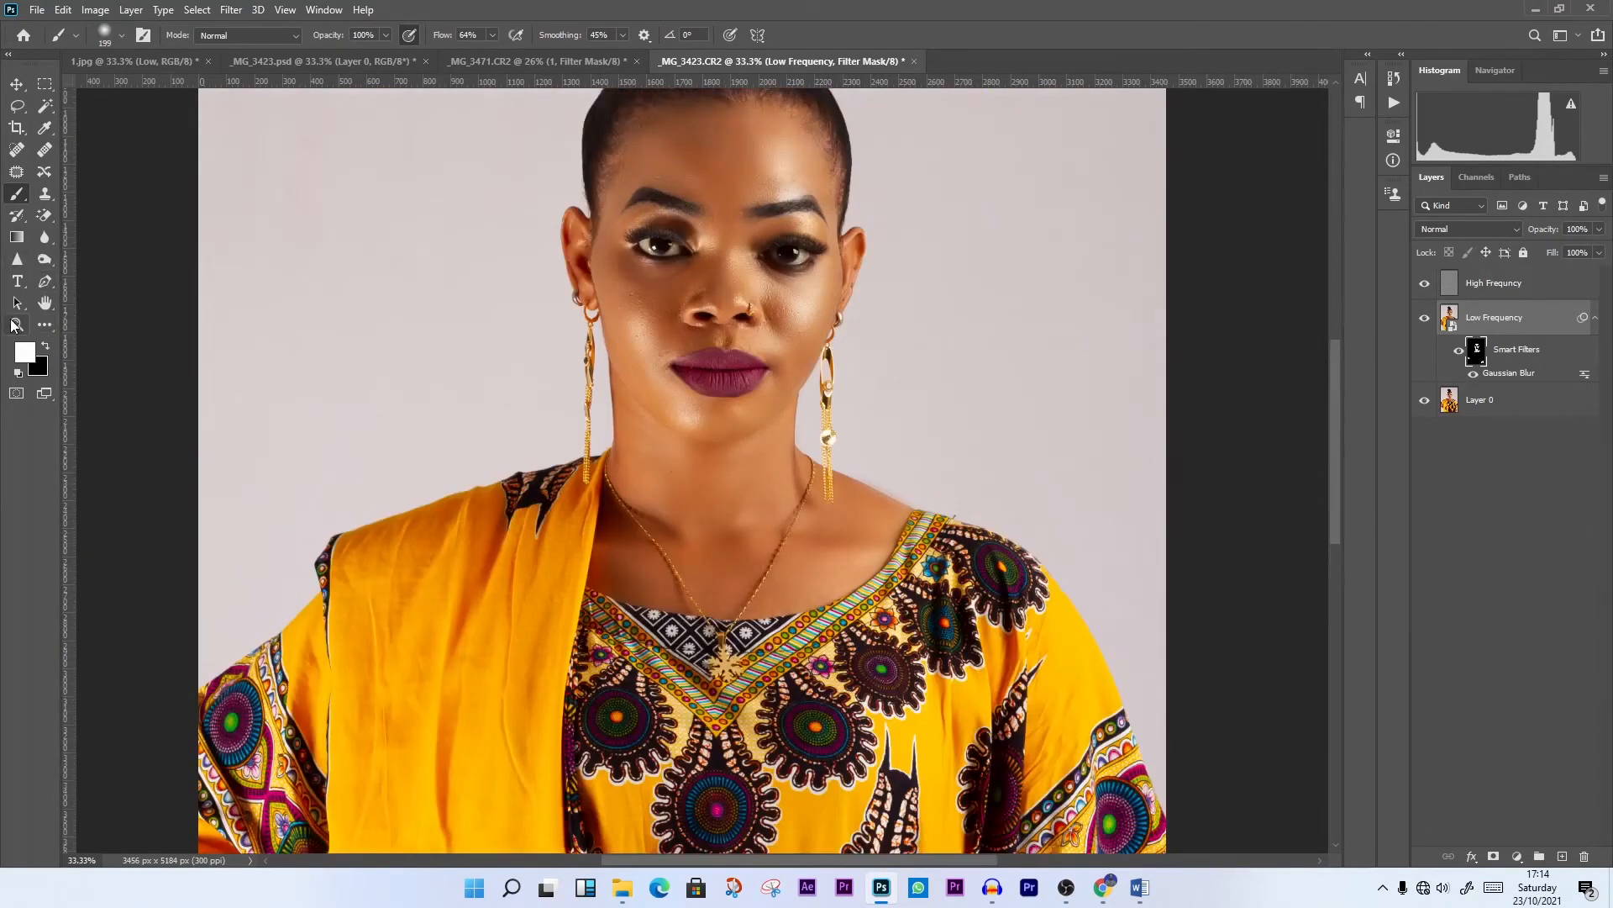
# Examine the smoothed skin across the whole portrait and close up on the face
pyautogui.click(17, 324)
pyautogui.rightClick(700, 308)
pyautogui.click(738, 318)
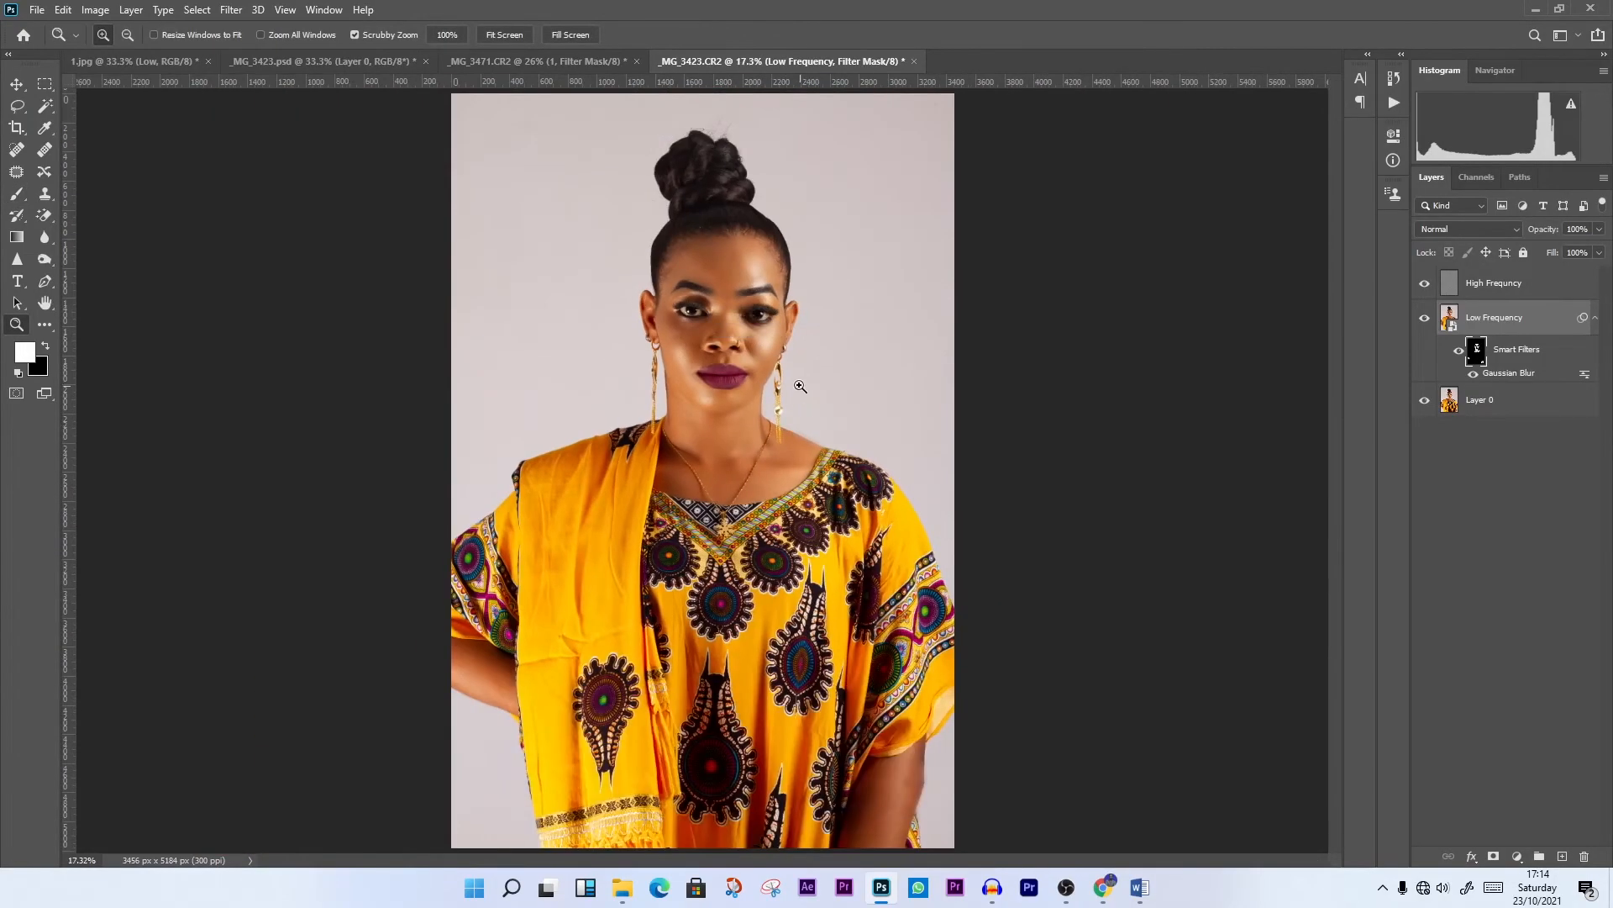
pyautogui.click(811, 385)
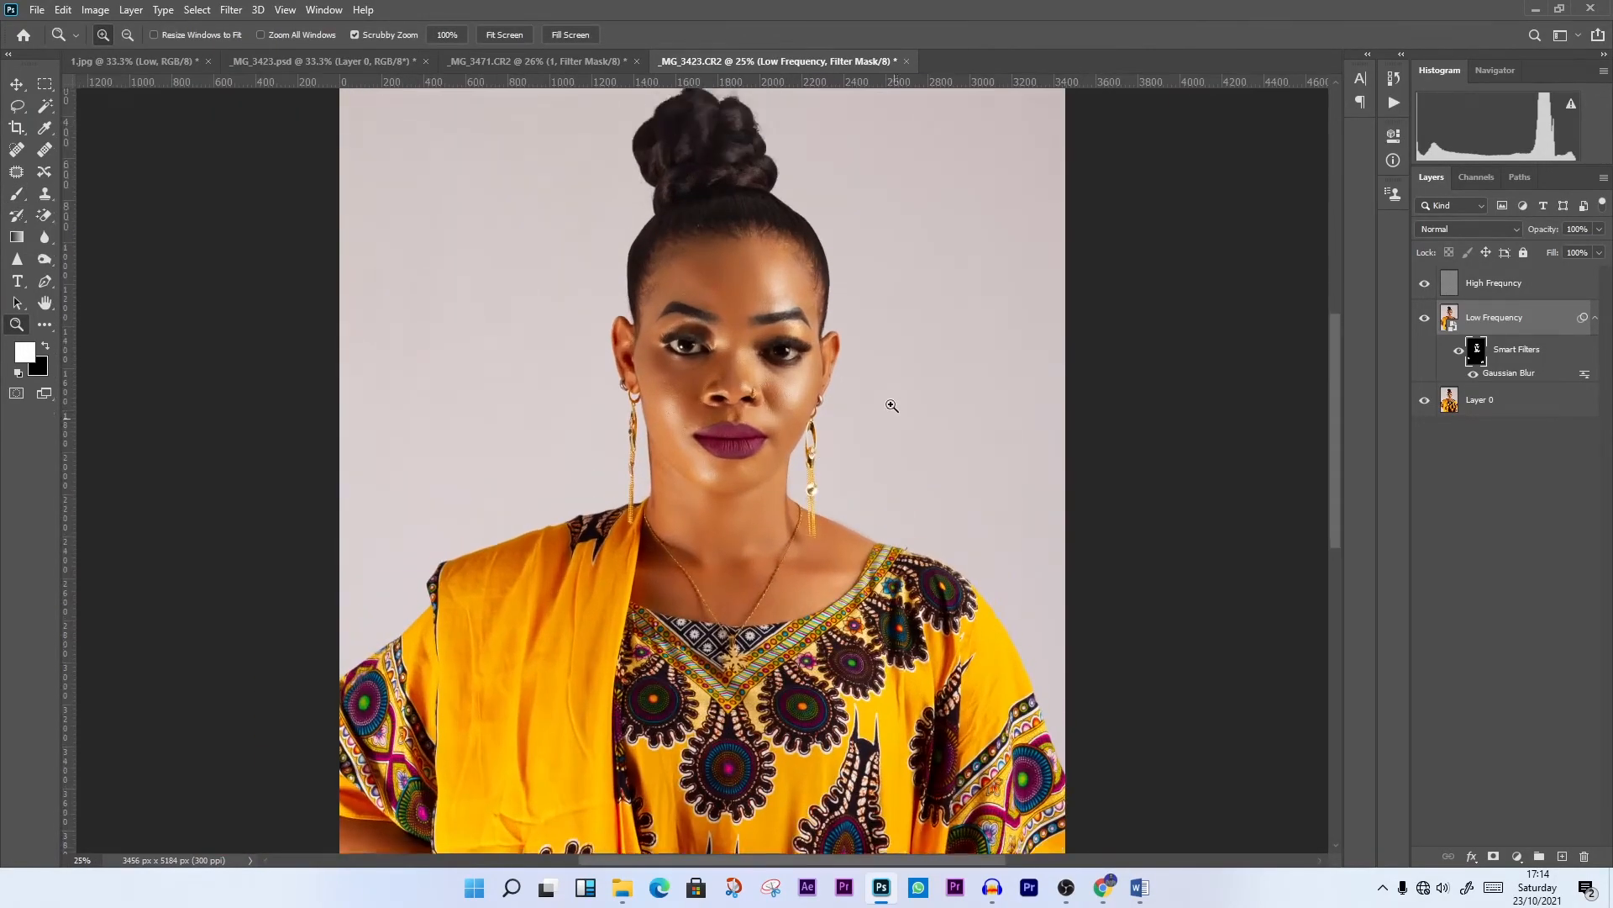
pyautogui.click(844, 420)
pyautogui.scroll(2, 845, 420)
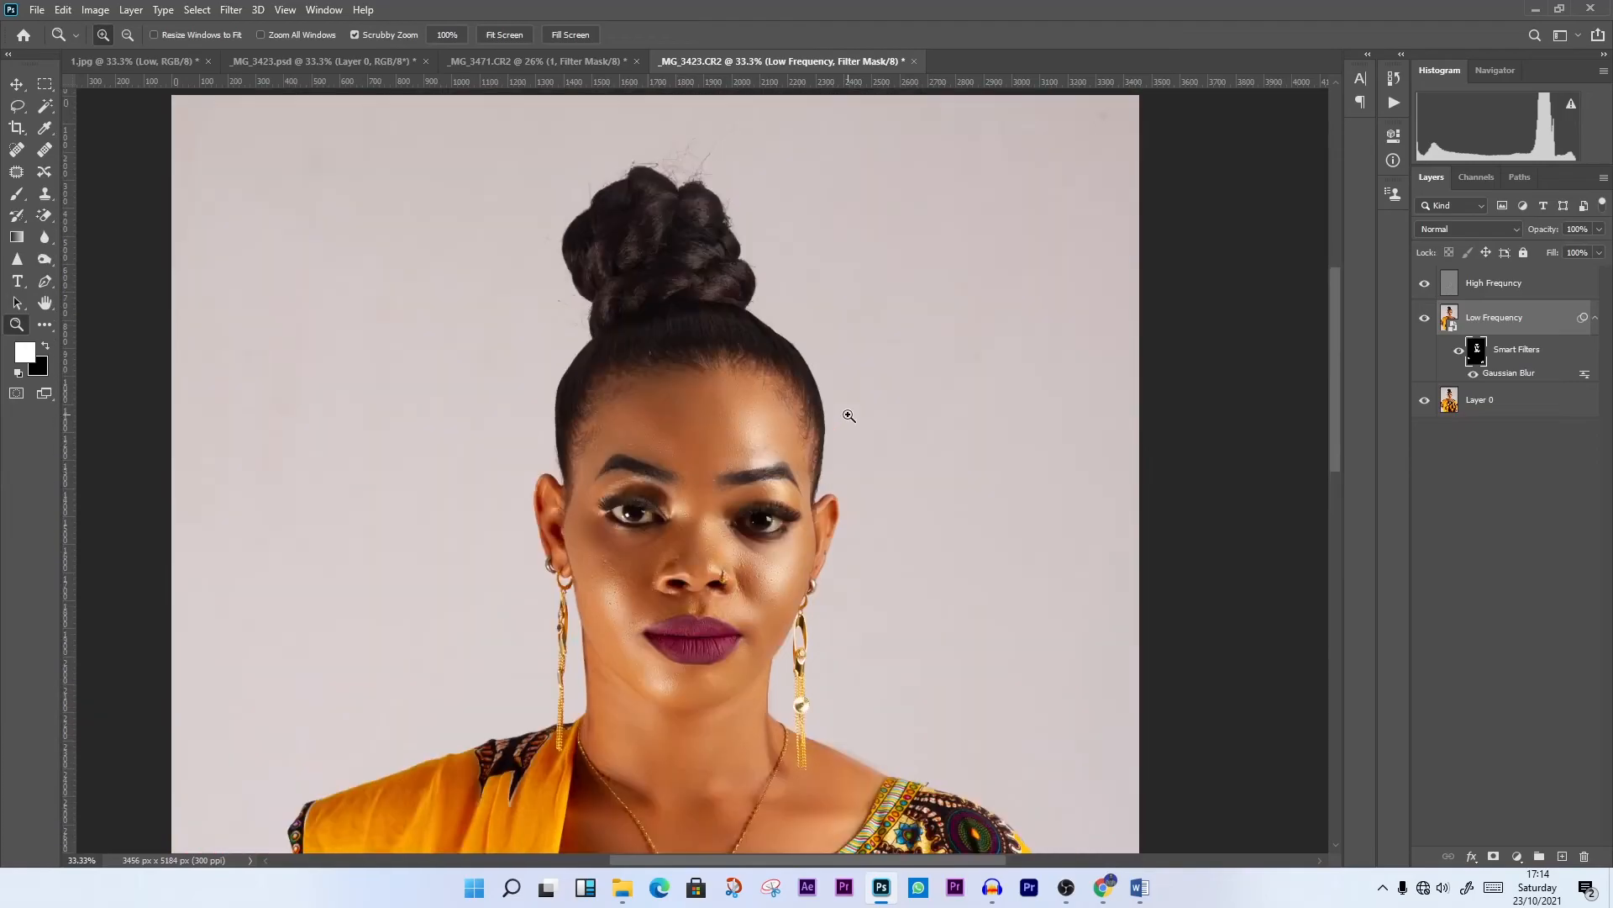
pyautogui.rightClick(702, 352)
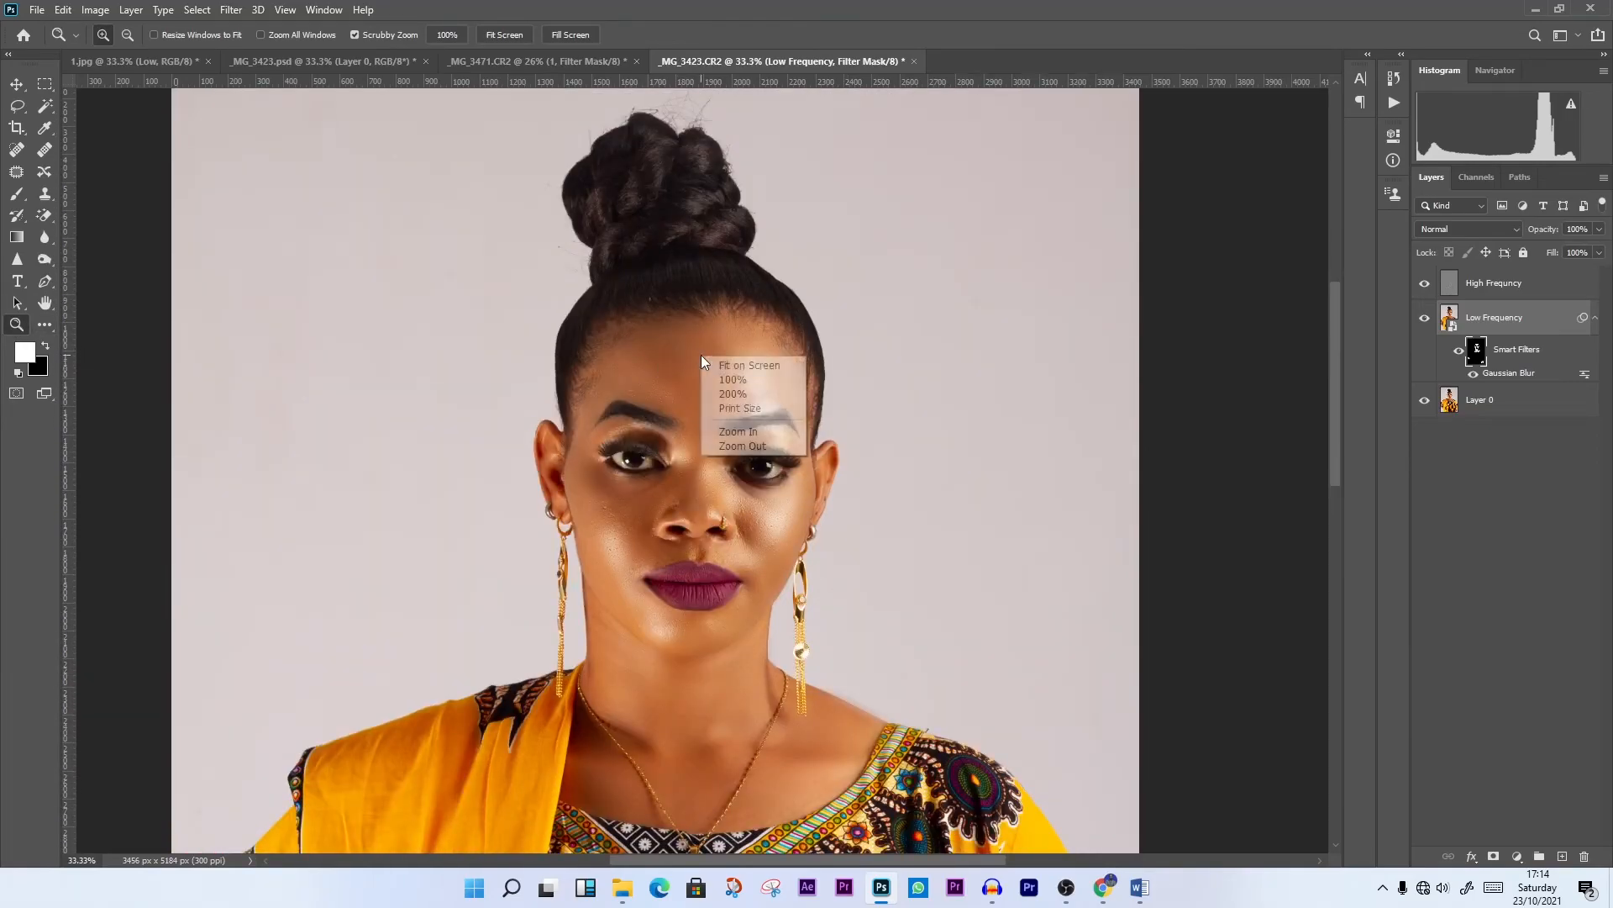
pyautogui.click(731, 363)
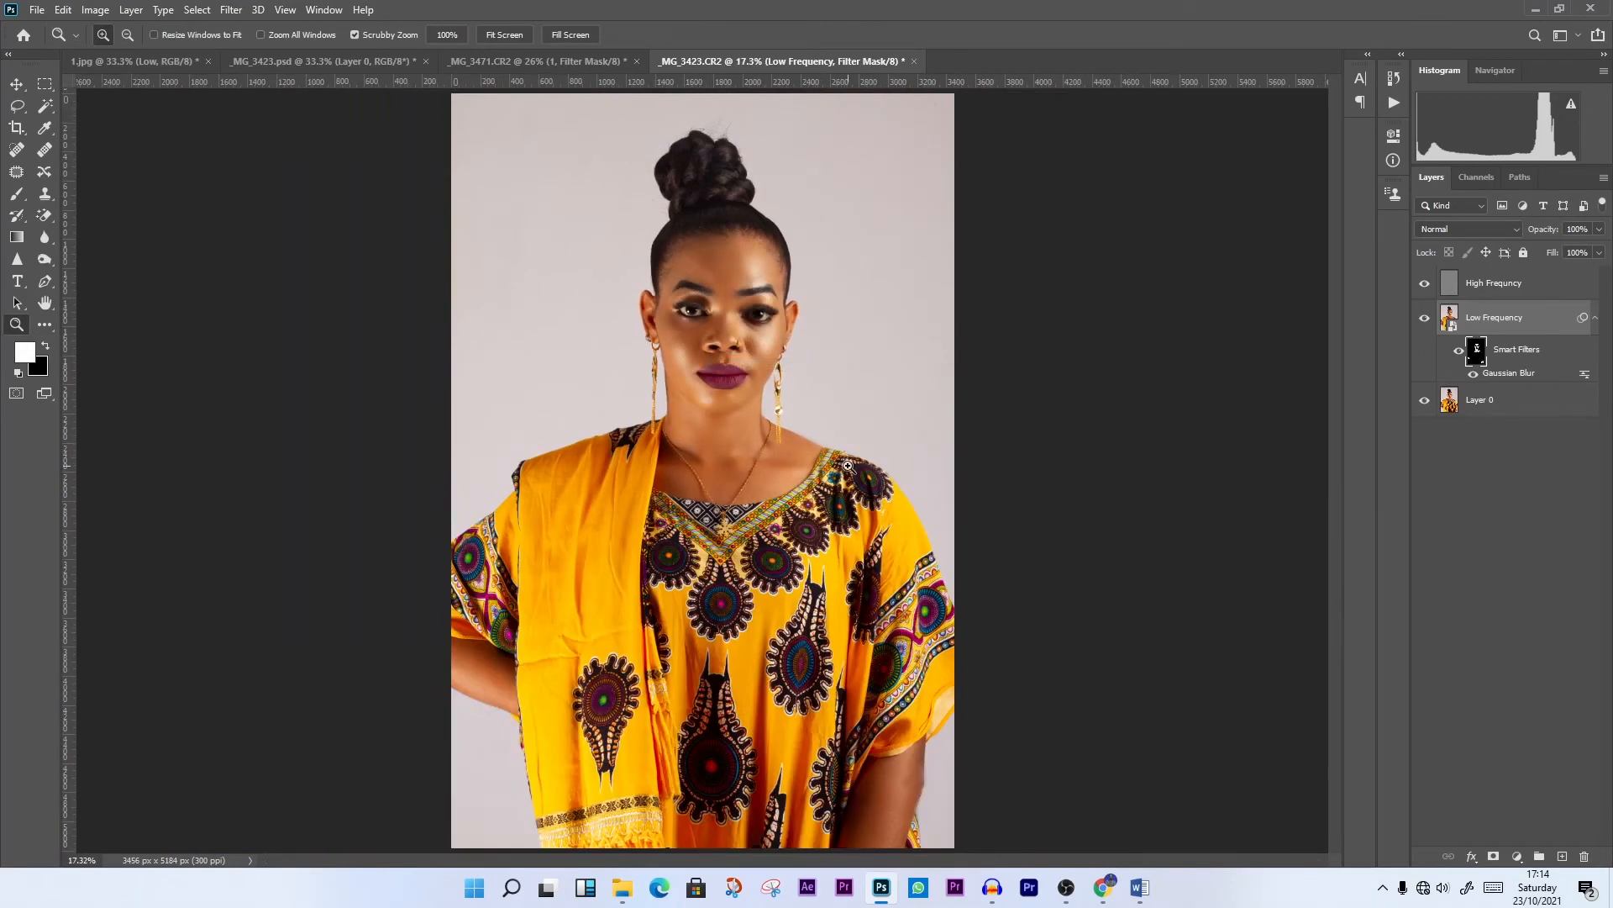
# Compare before and after by moving Layer 0 to the top of the layer stack, toggling its visibility and returning it to the bottom
pyautogui.click(1482, 412)
pyautogui.click(753, 417)
pyautogui.click(753, 418)
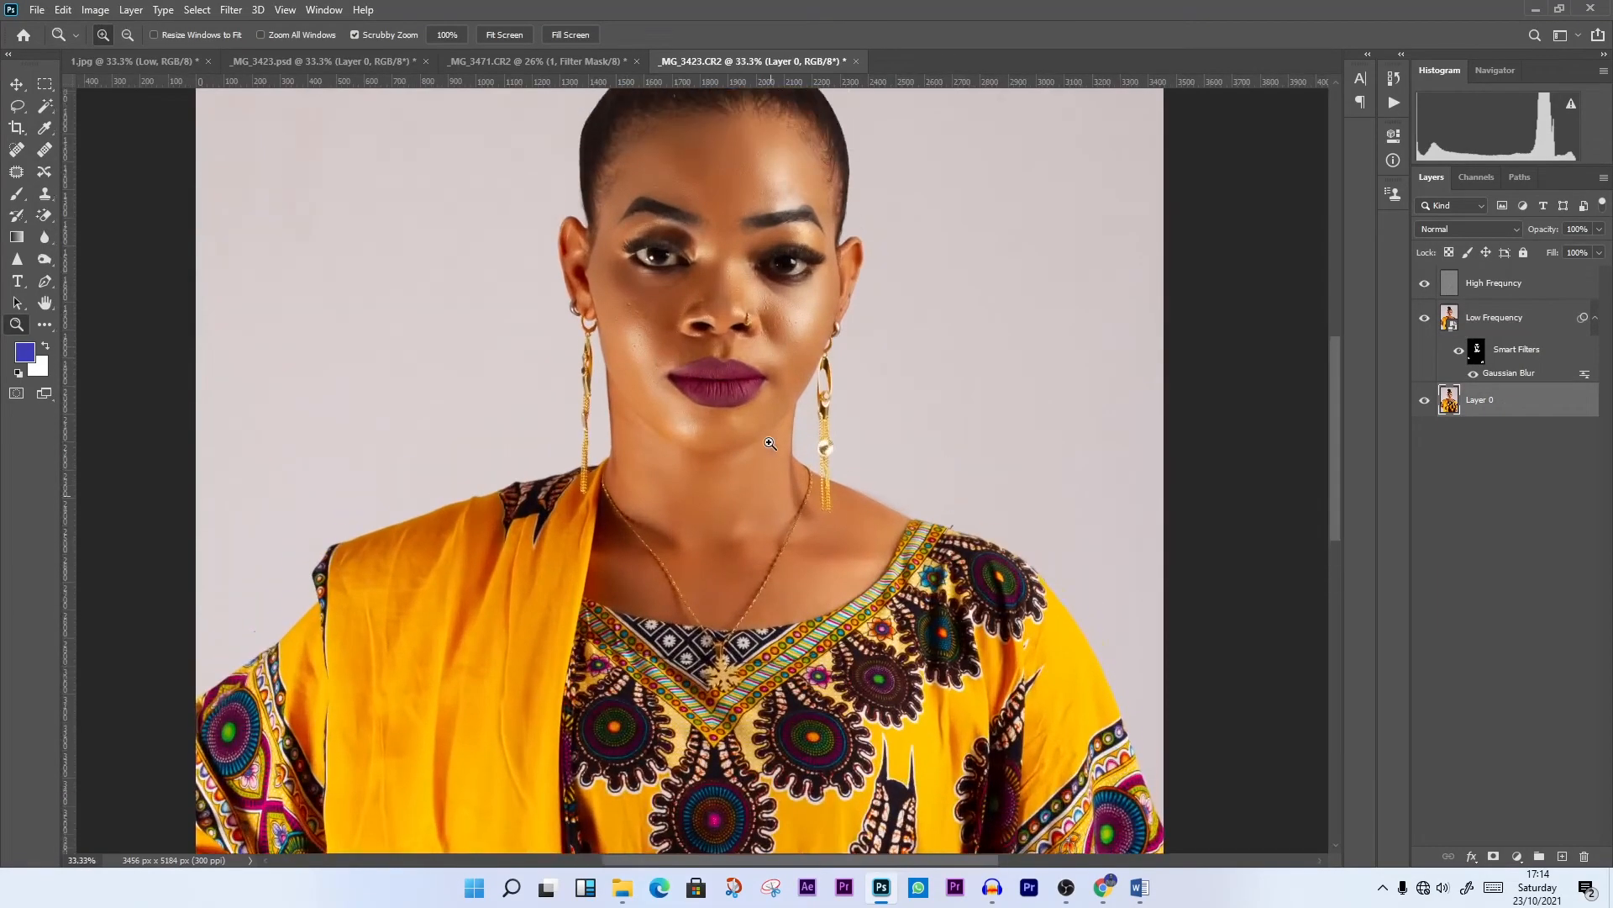
pyautogui.click(771, 443)
pyautogui.scroll(5, 775, 470)
pyautogui.moveTo(1493, 418); pyautogui.dragTo(1512, 282)
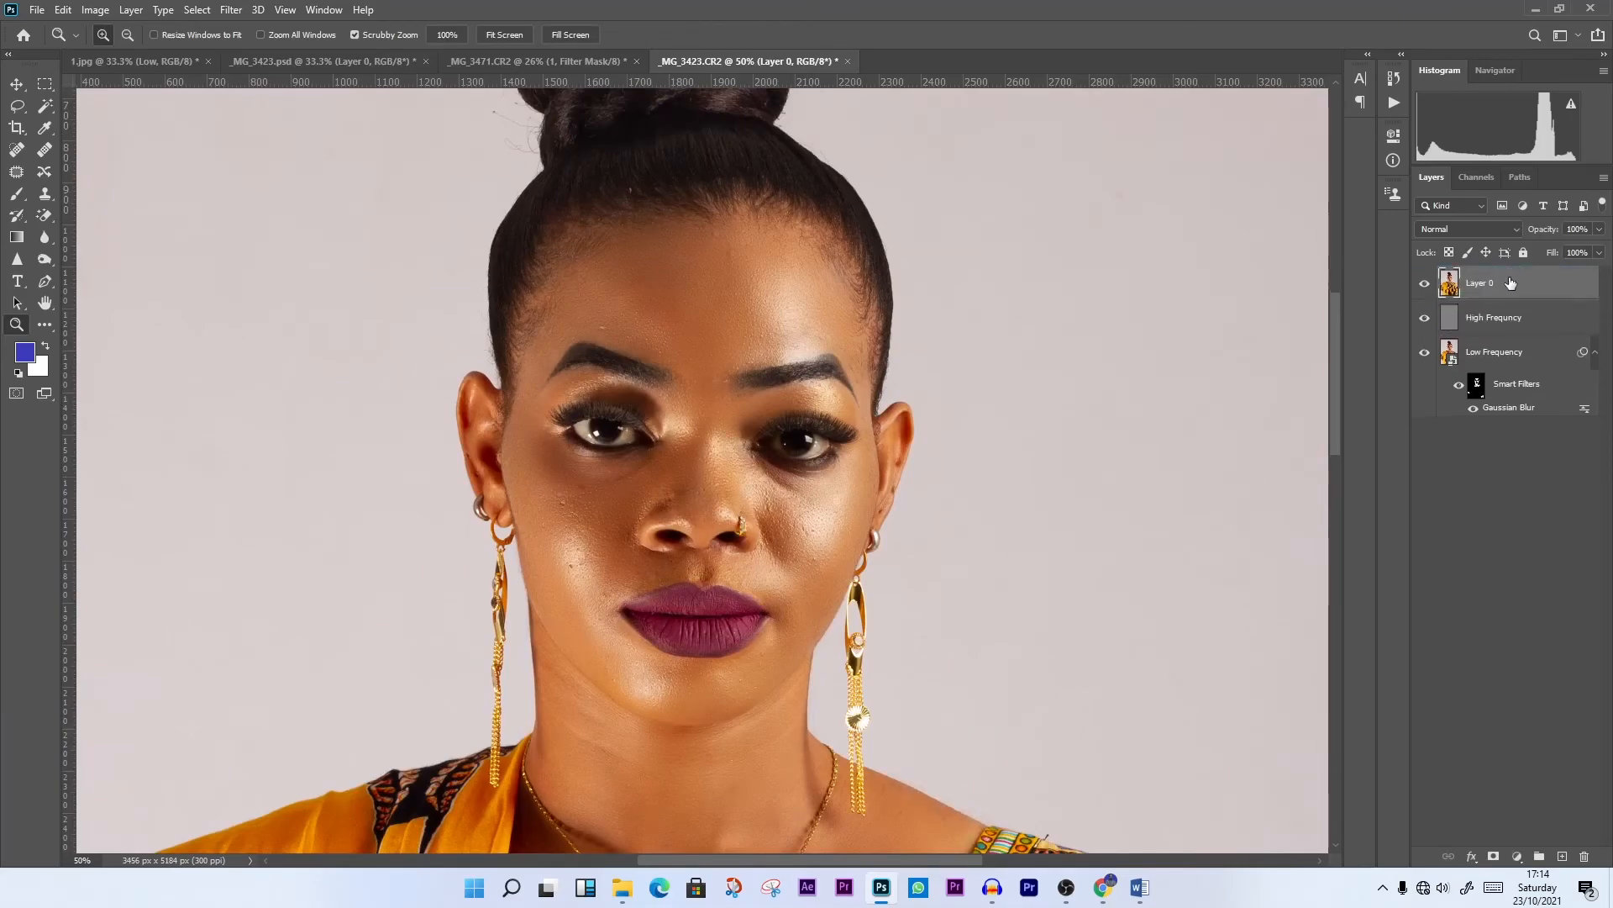
pyautogui.click(1425, 285)
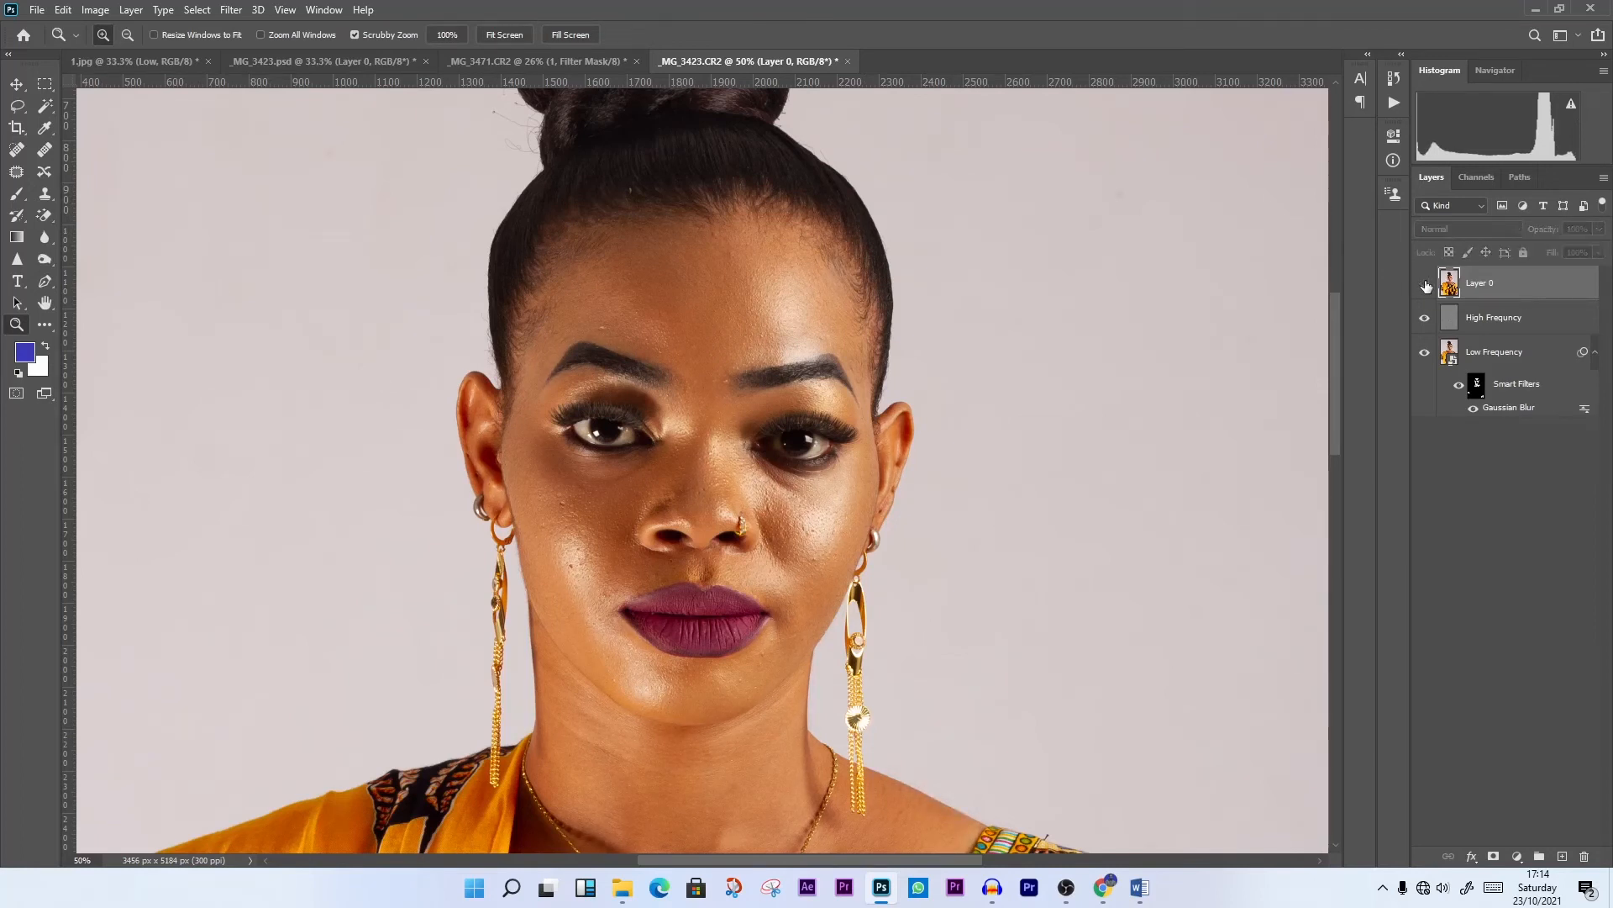
pyautogui.click(1424, 283)
pyautogui.moveTo(1471, 285); pyautogui.dragTo(1516, 491)
pyautogui.rightClick(718, 311)
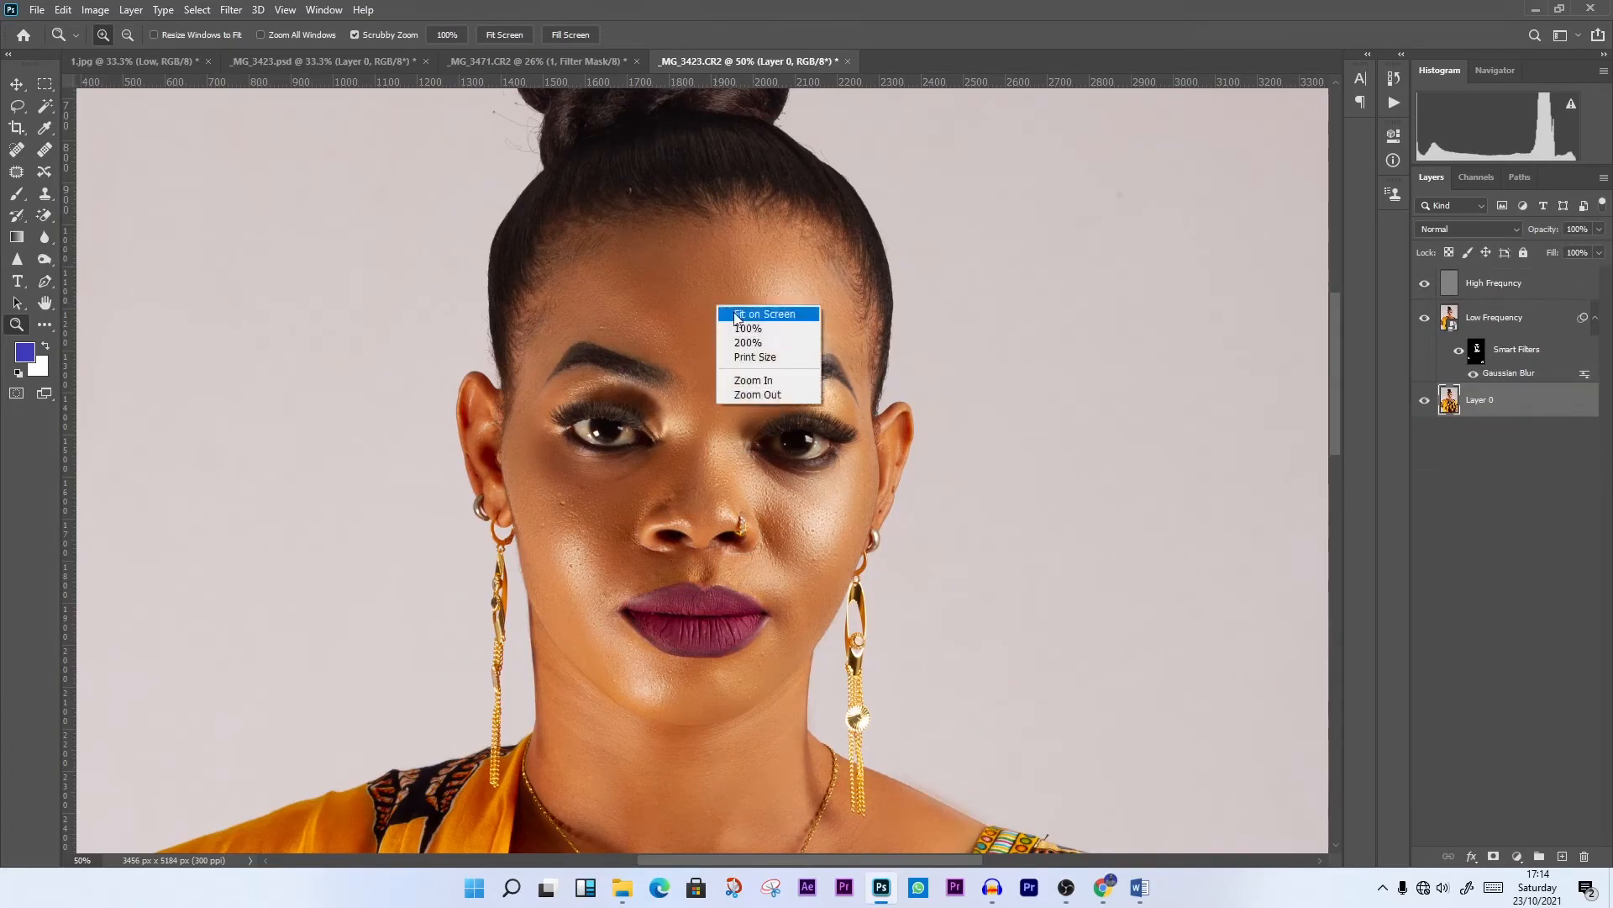
# Fit the portrait on screen and group the High Frequency and Low Frequency layers
pyautogui.click(742, 314)
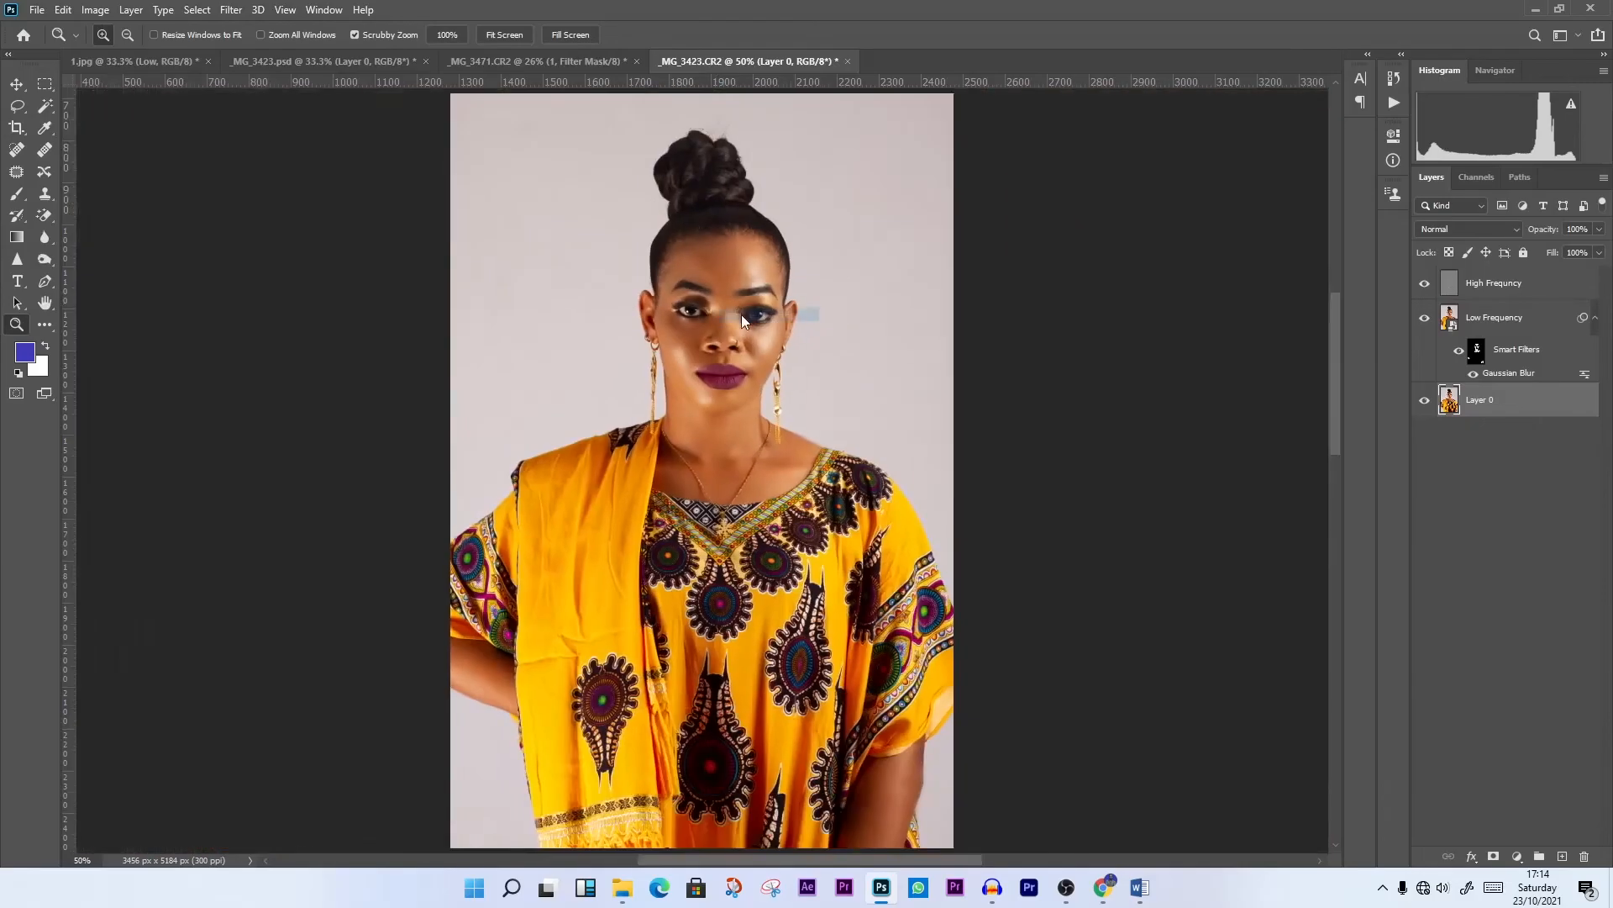
pyautogui.click(1508, 289)
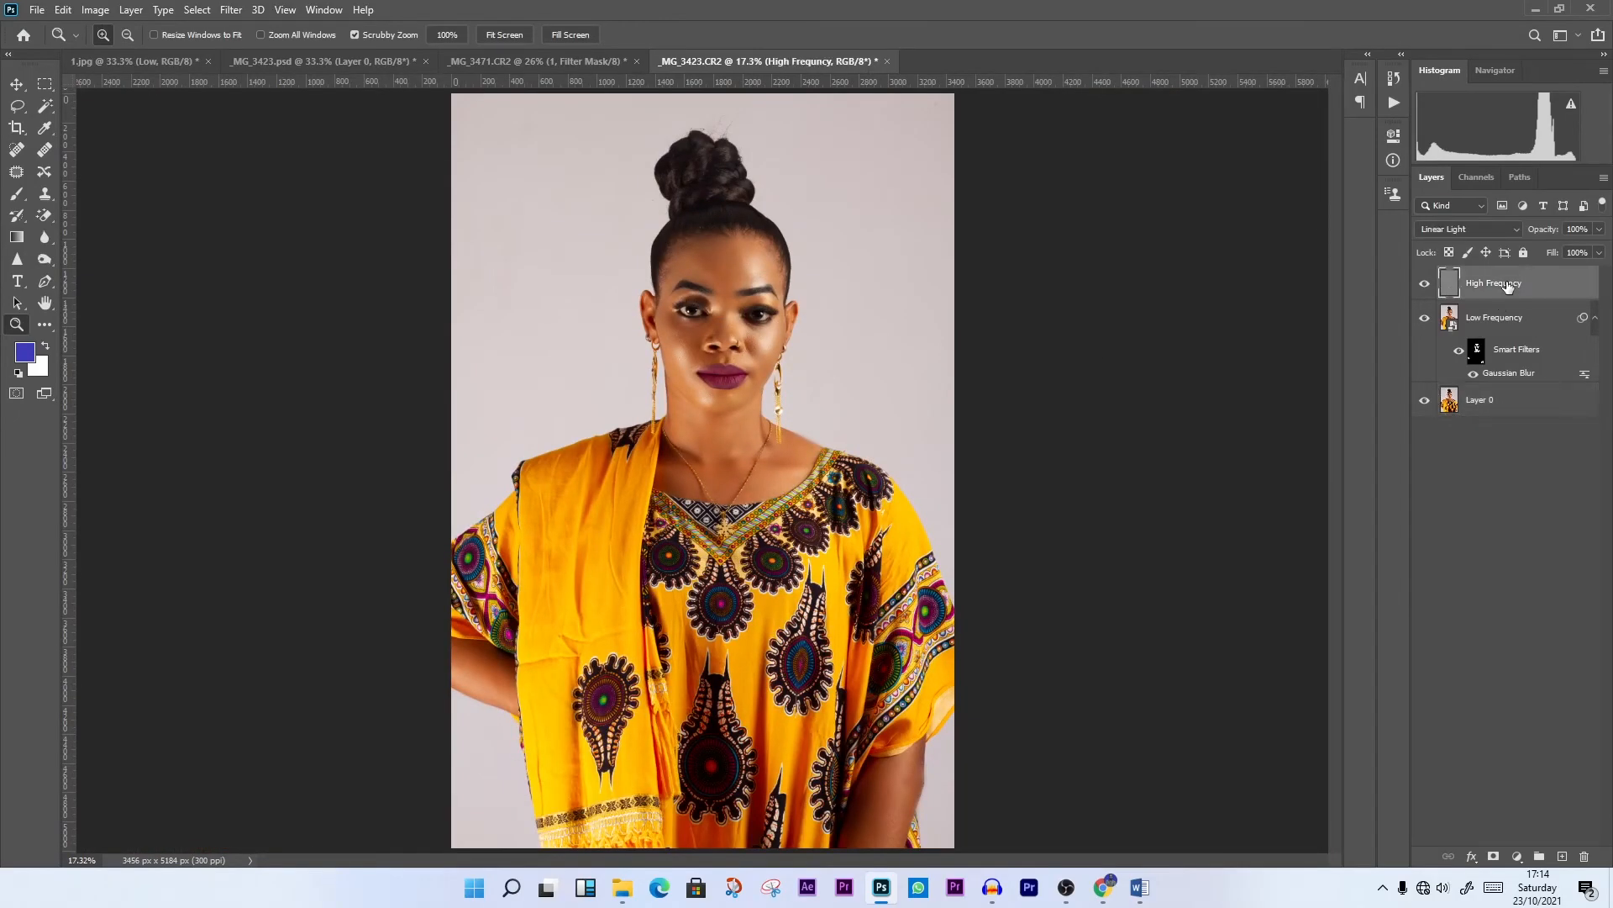
pyautogui.keyDown('shift'); pyautogui.click(1517, 324); pyautogui.keyUp('shift')
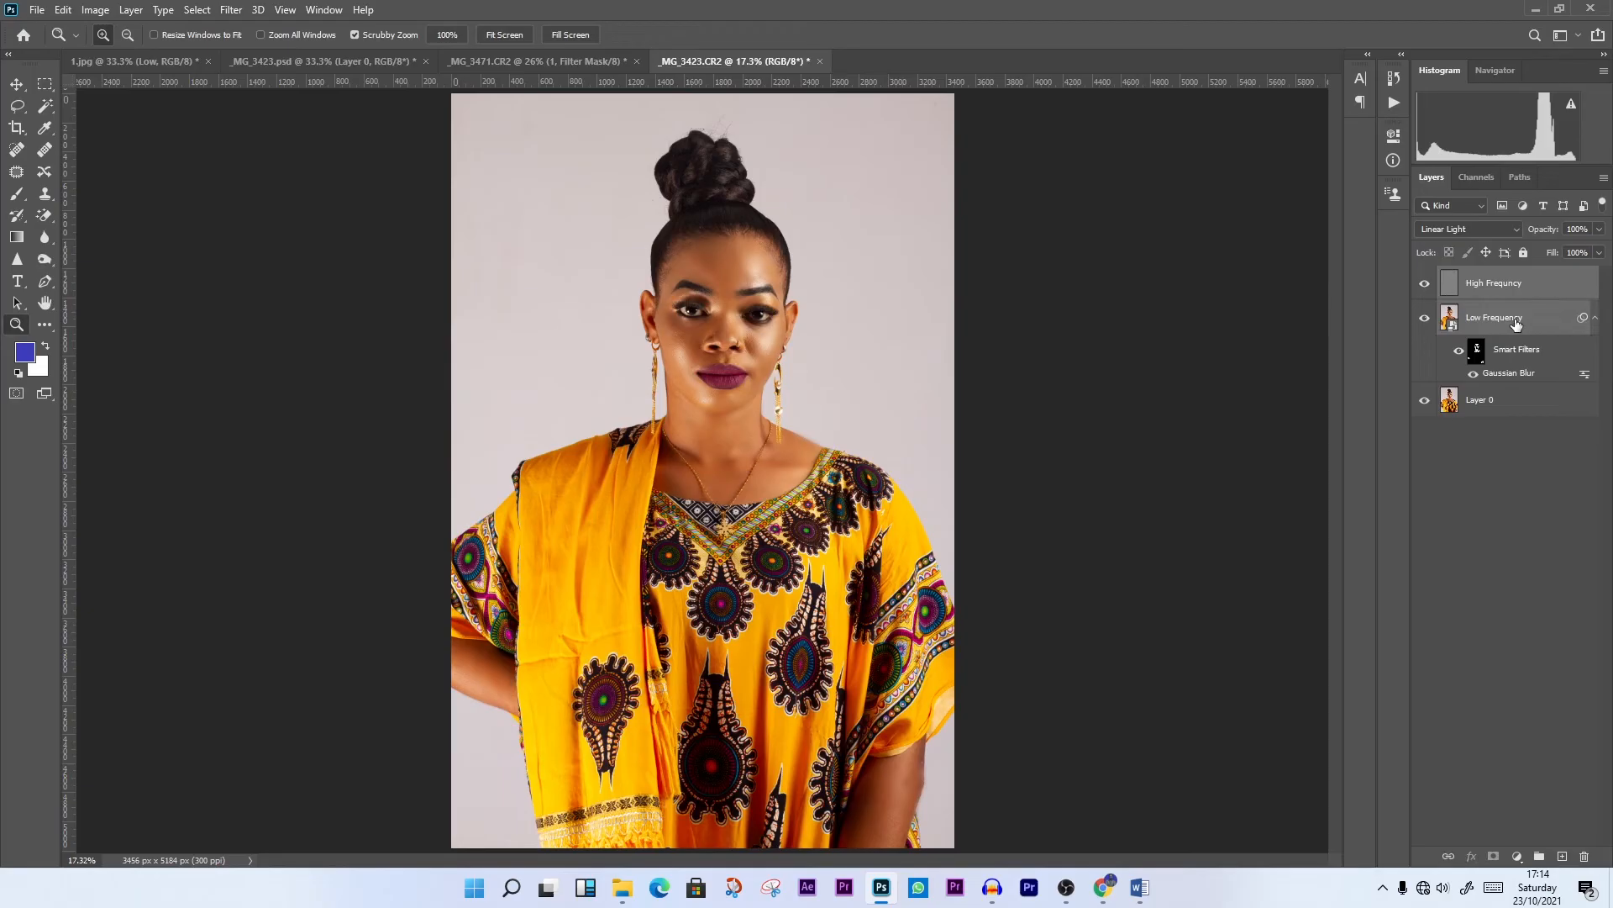
pyautogui.click(1538, 856)
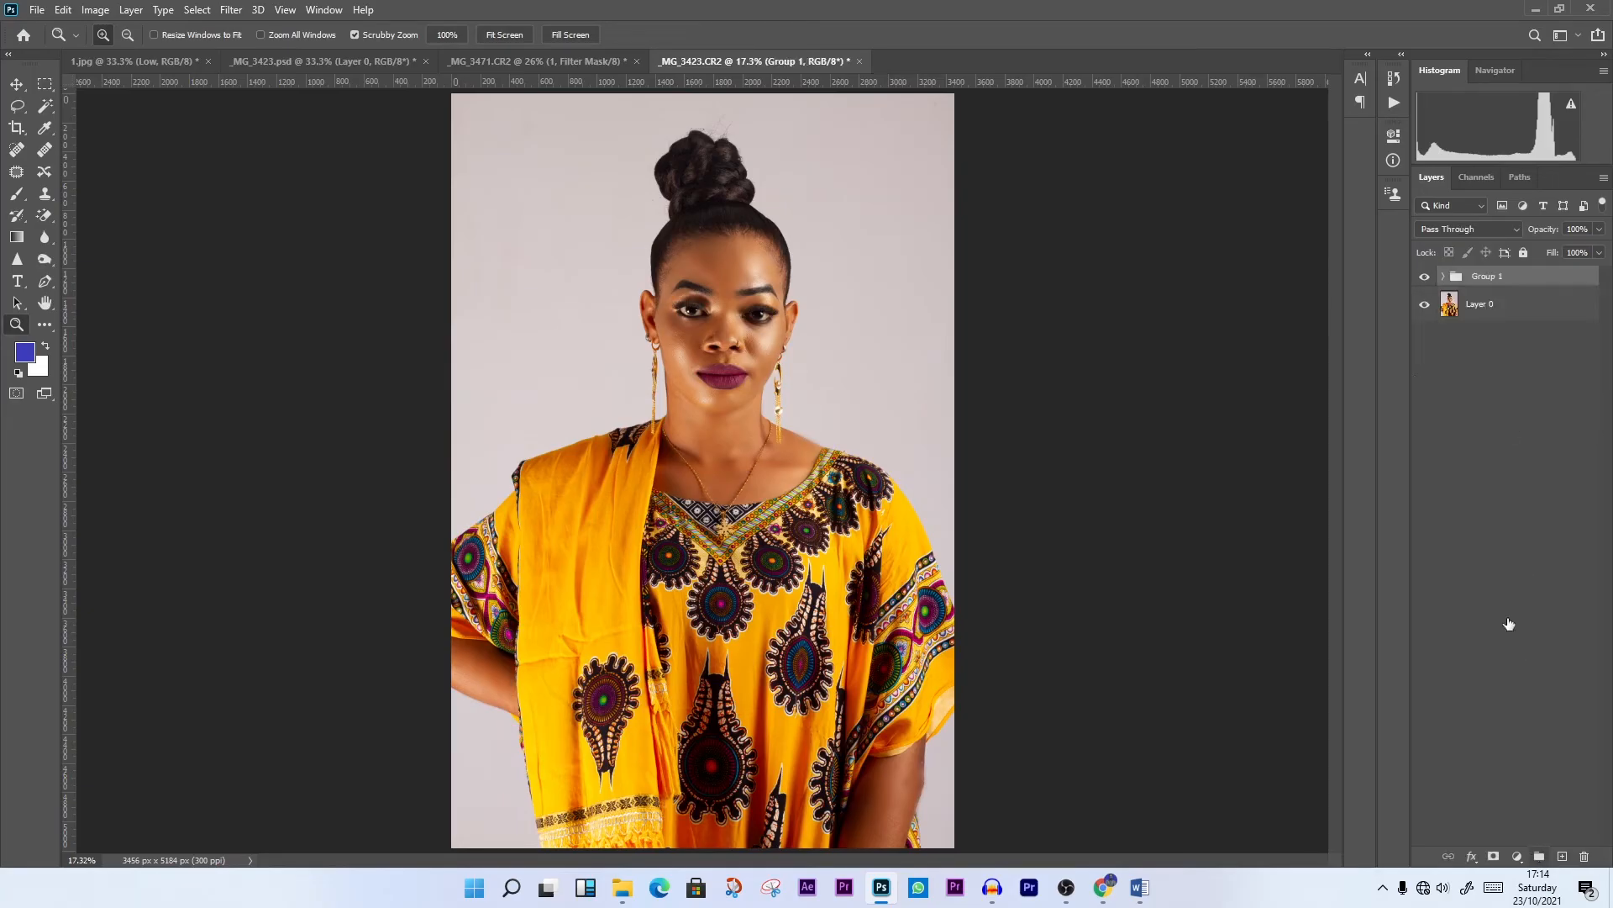
# Duplicate the frequency separation group, hide the original group and merge the copy into a single layer
pyautogui.hotkey('ctrl', 'j')
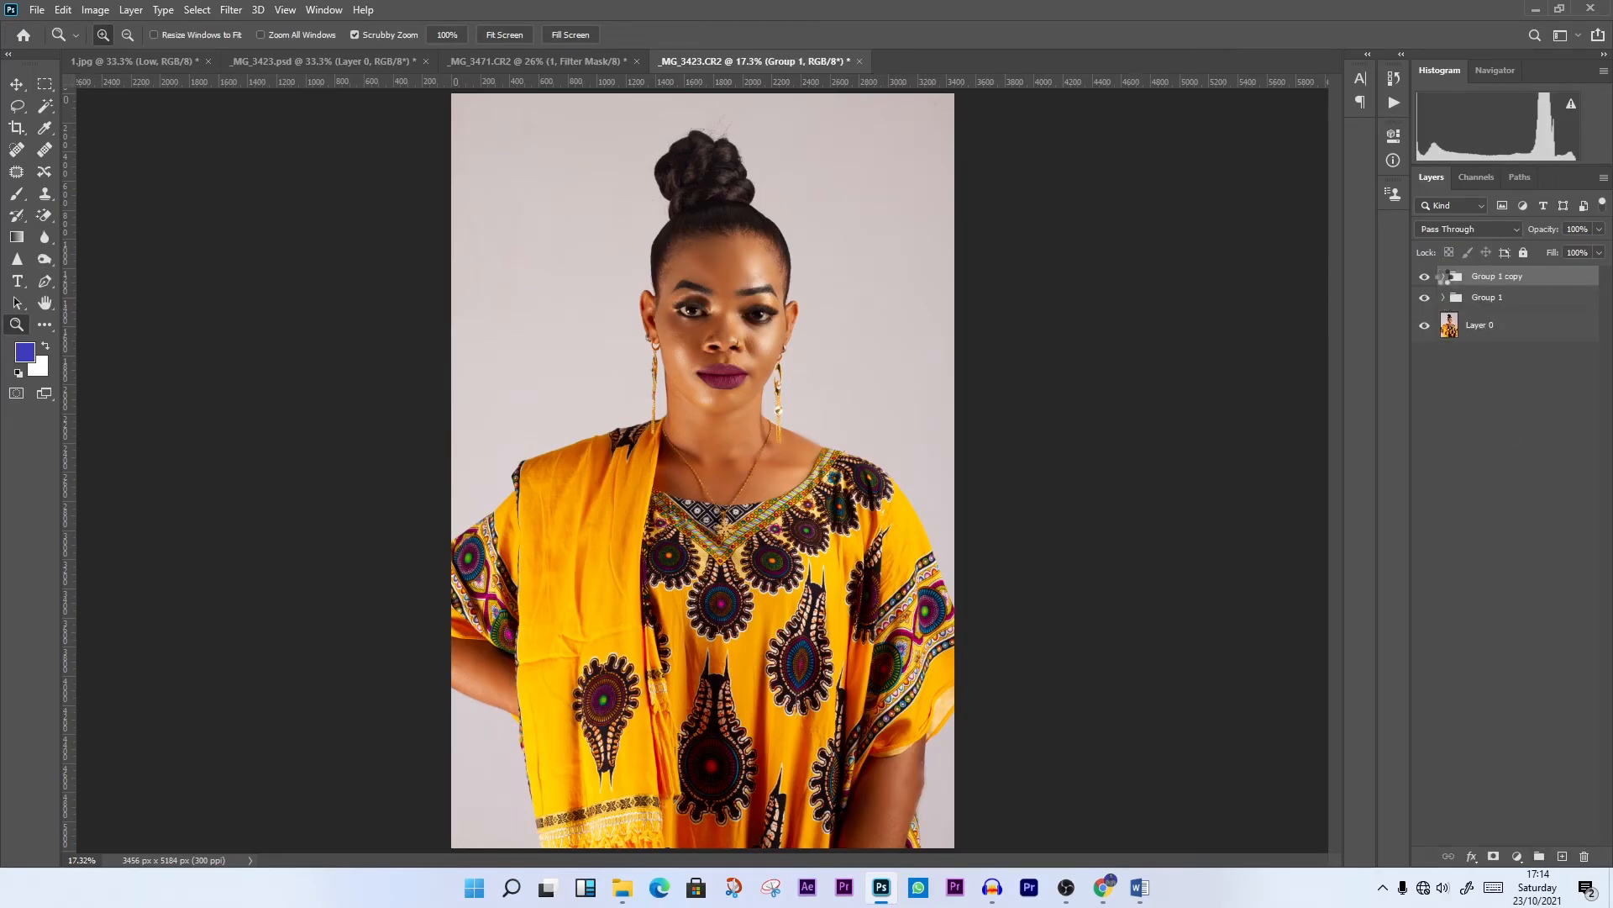
pyautogui.click(1425, 299)
pyautogui.rightClick(1497, 283)
pyautogui.click(1383, 734)
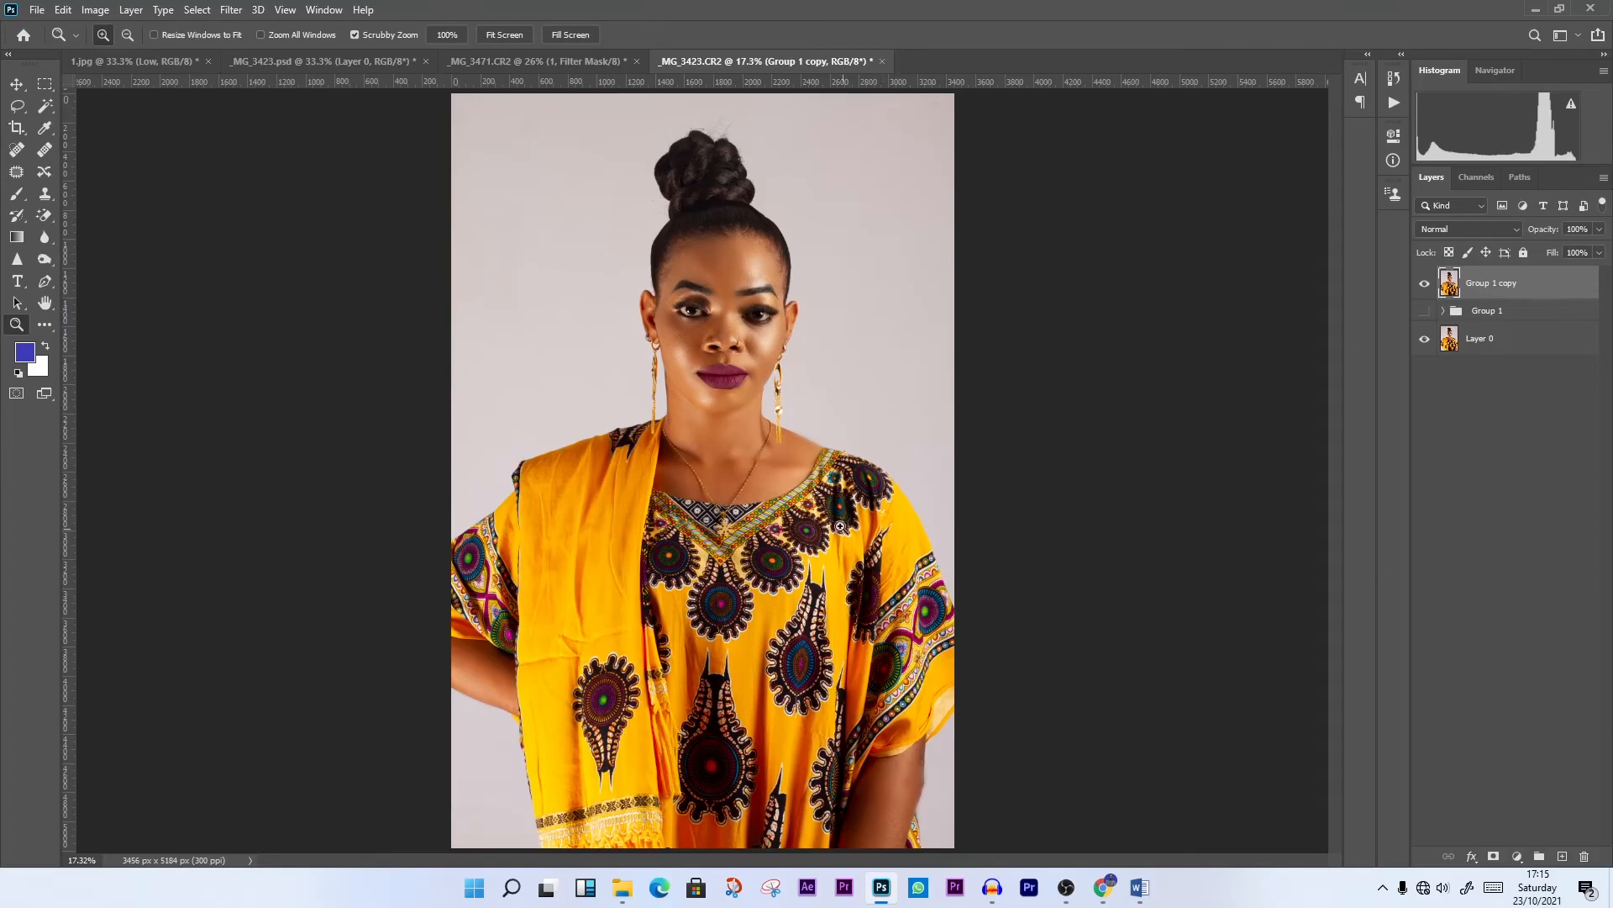
# Open the Camera Raw Filter on the merged Group 1 copy layer and set Exposure to +0.25
pyautogui.click(234, 14)
pyautogui.click(289, 109)
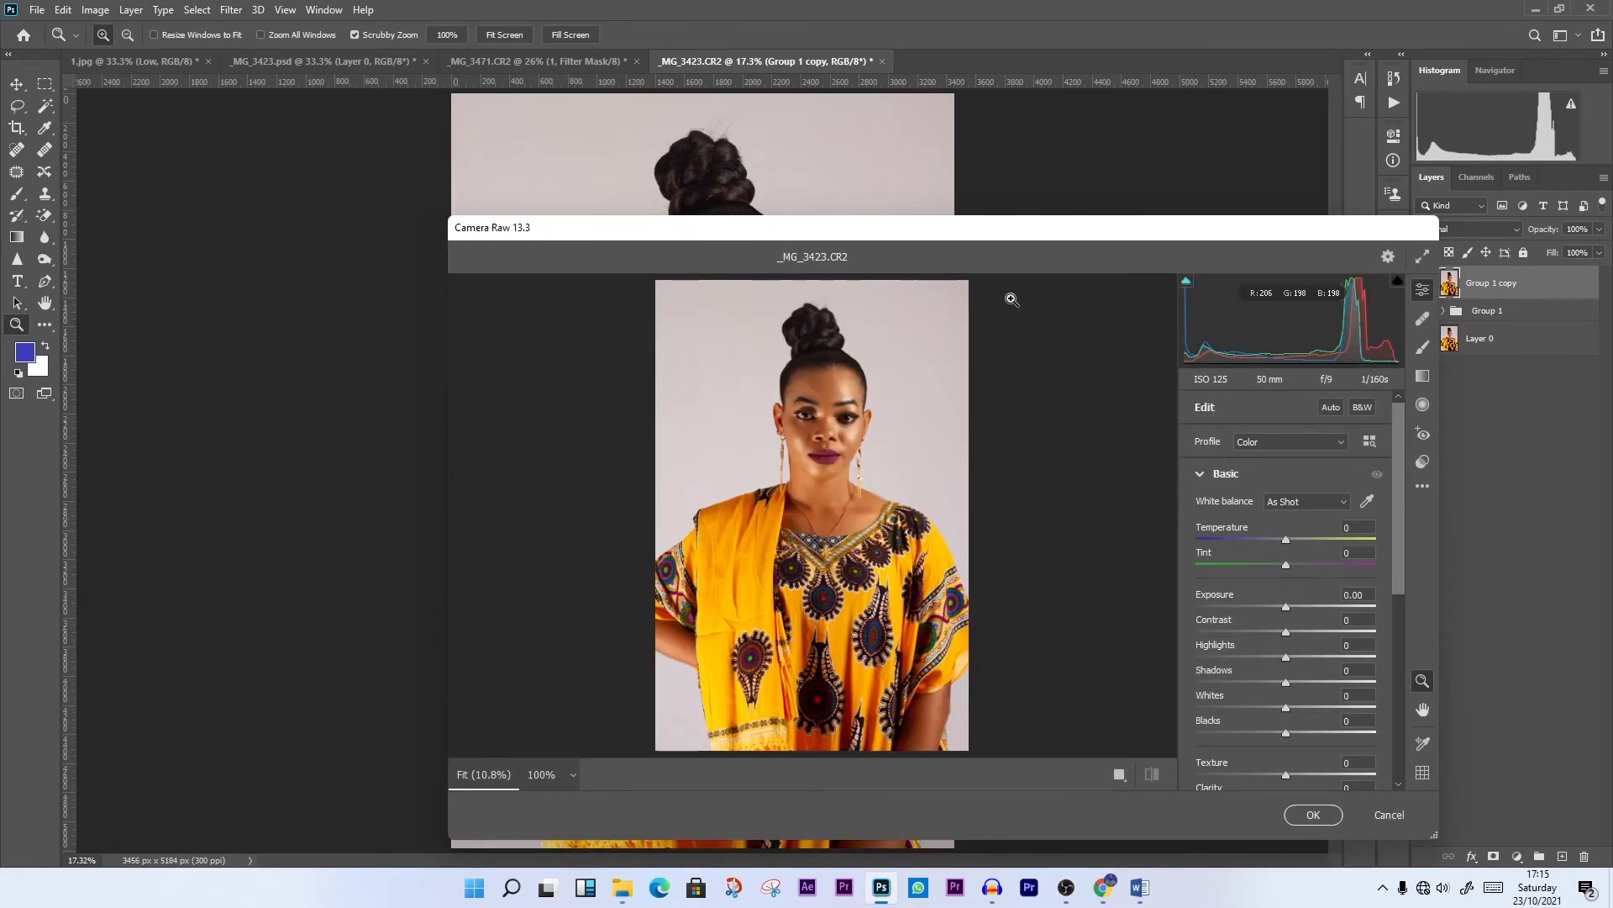
pyautogui.moveTo(1046, 224); pyautogui.dragTo(809, 83)
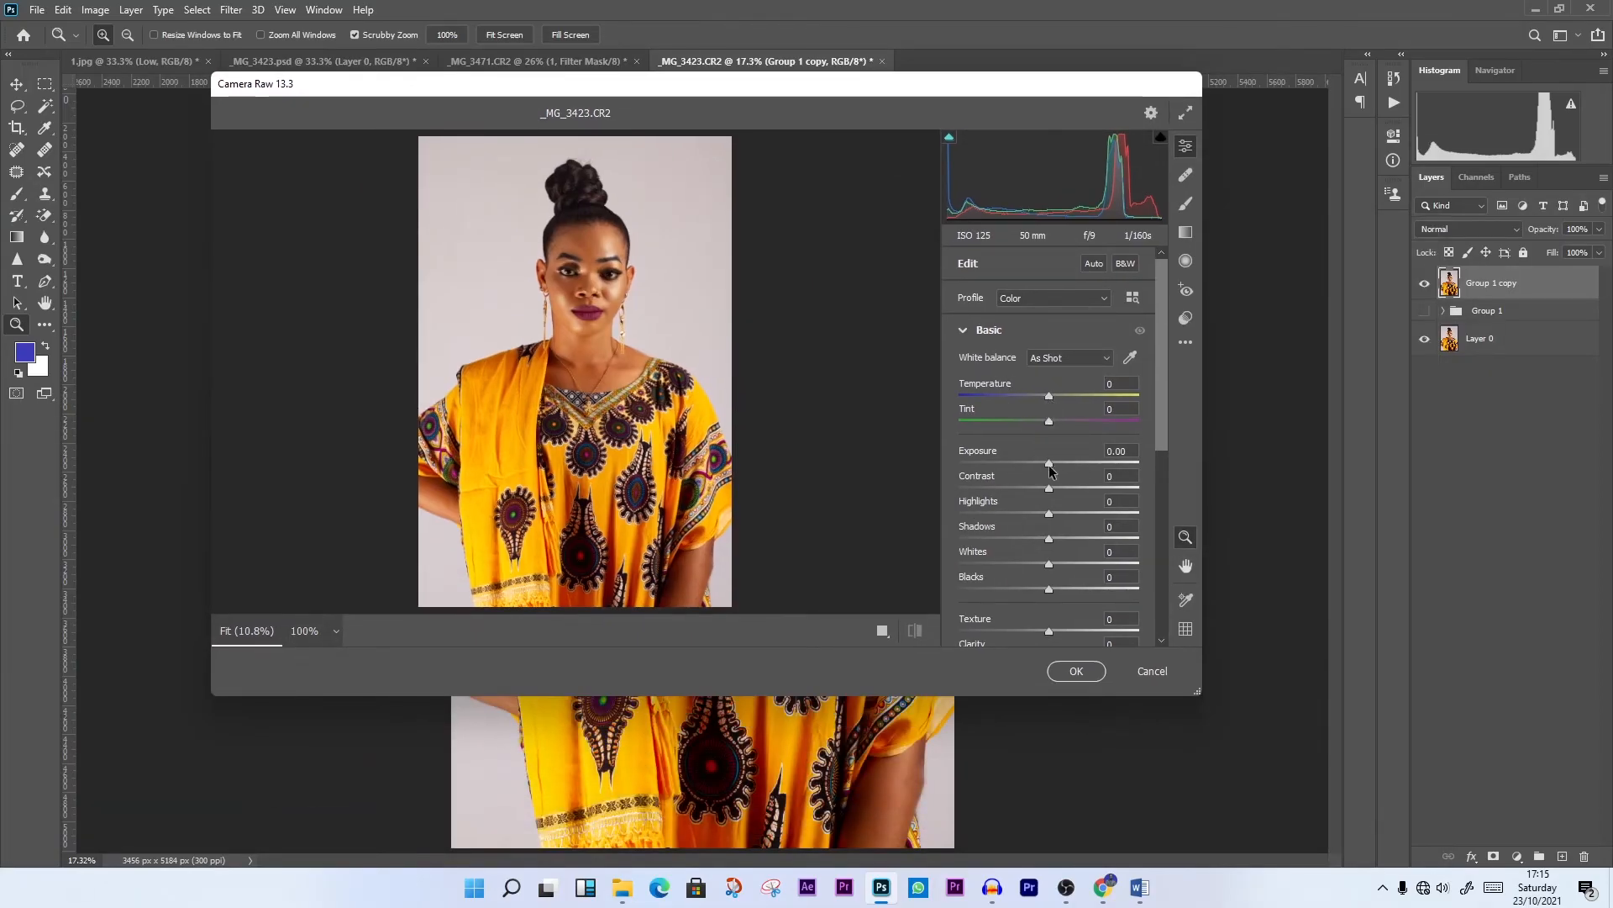
pyautogui.moveTo(1049, 465); pyautogui.dragTo(1054, 465)
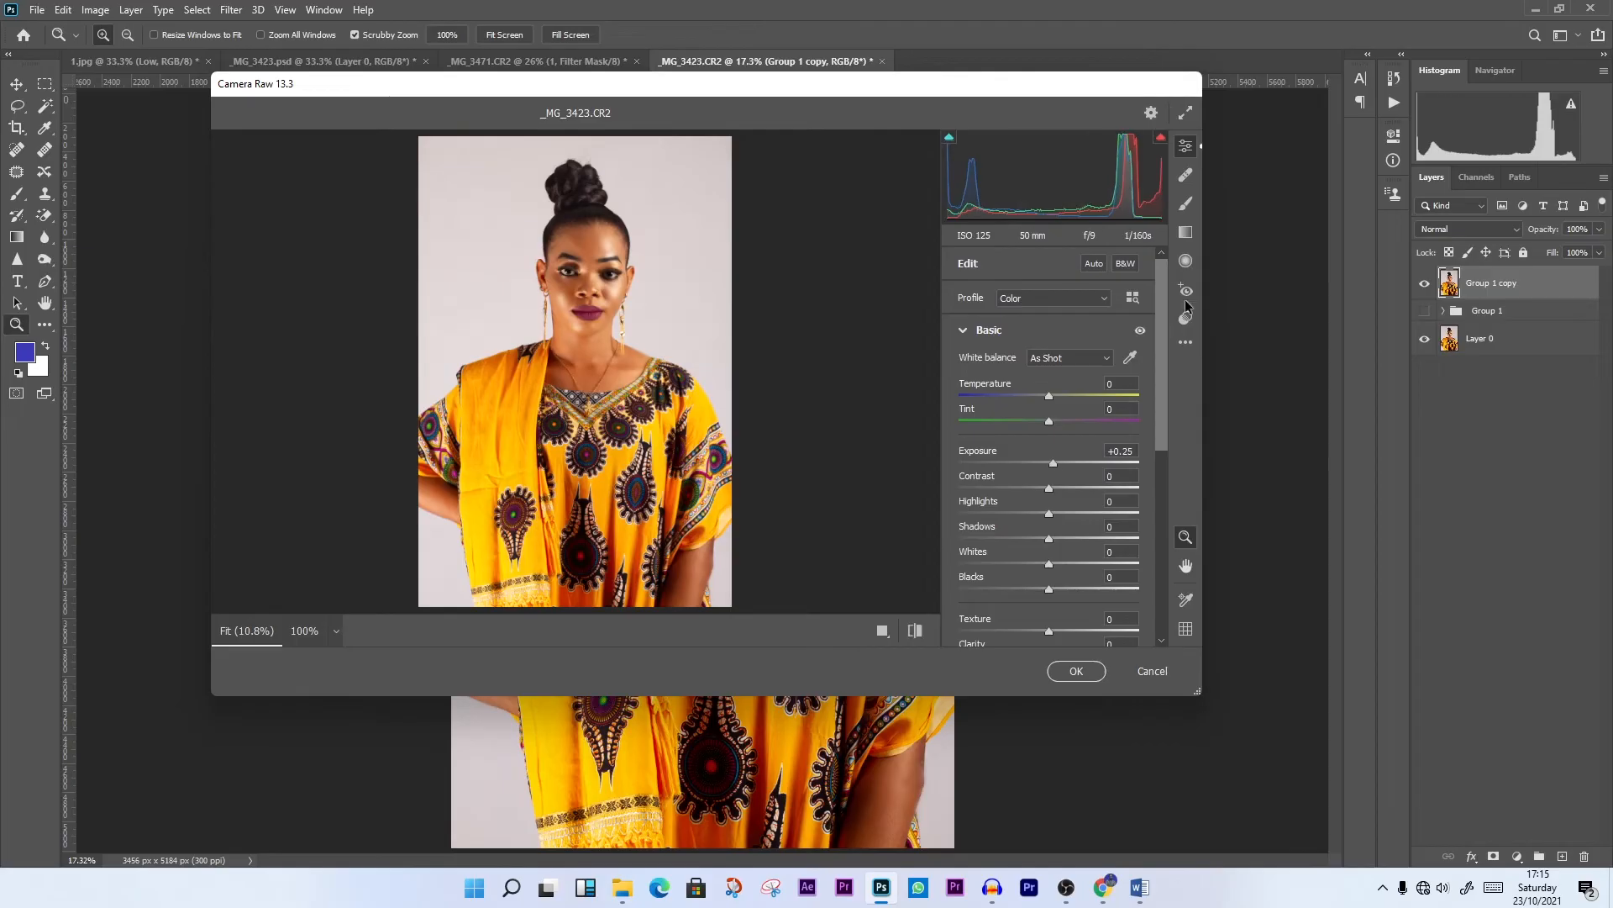
# Enlarge the Camera Raw window for a closer preview and set Contrast to +8 and Shadows to +8
pyautogui.moveTo(1204, 311); pyautogui.dragTo(1513, 311)
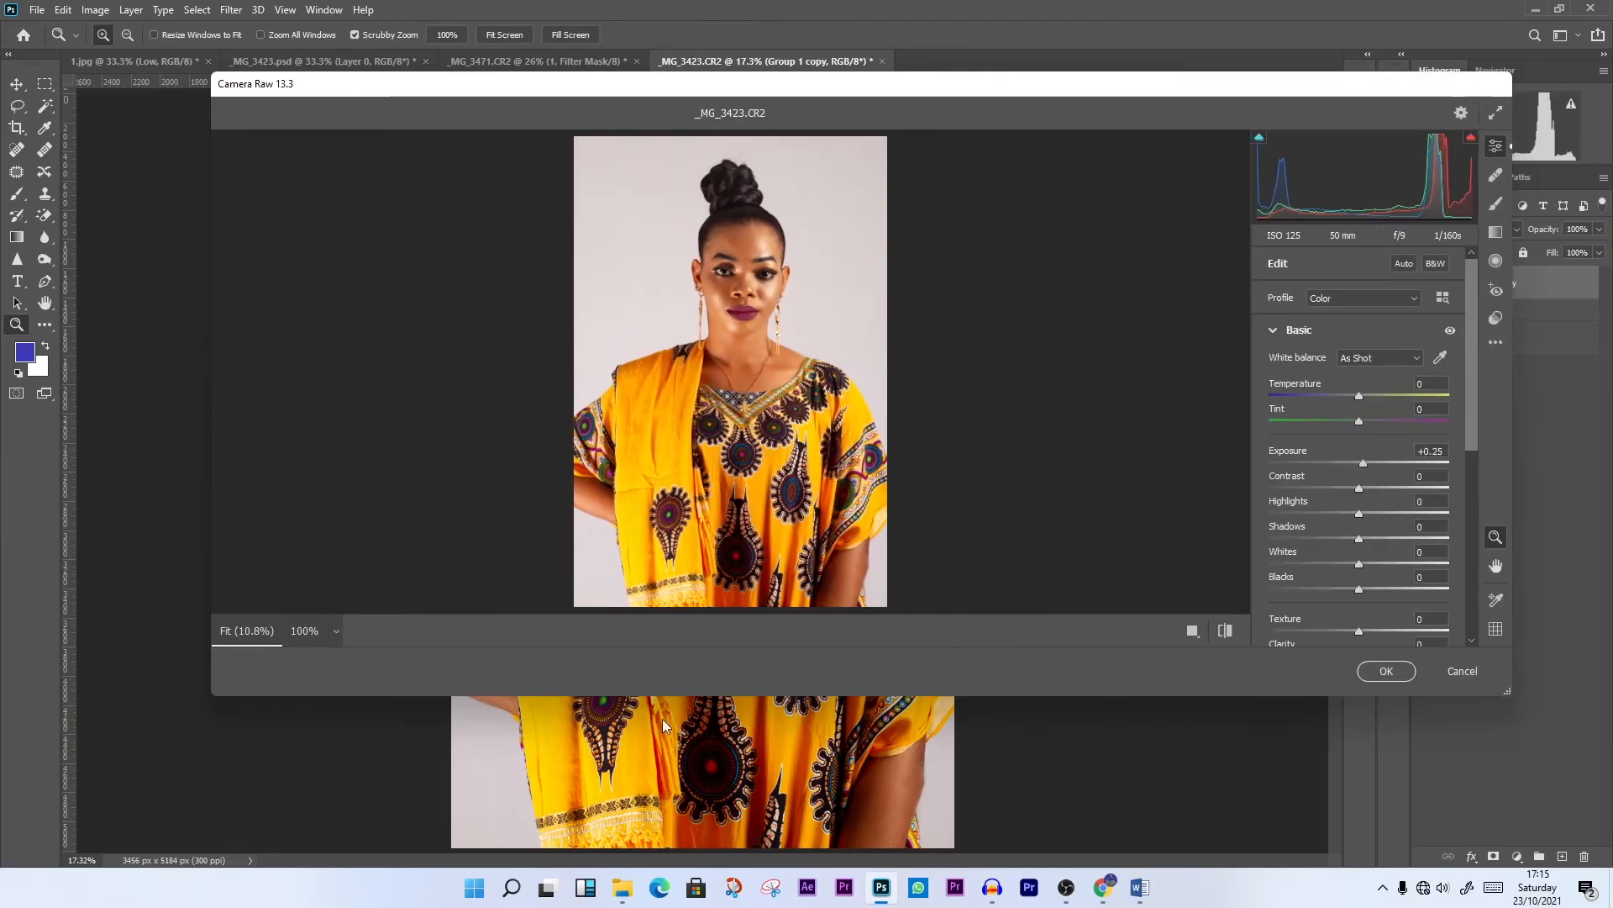
pyautogui.moveTo(683, 694); pyautogui.dragTo(680, 807)
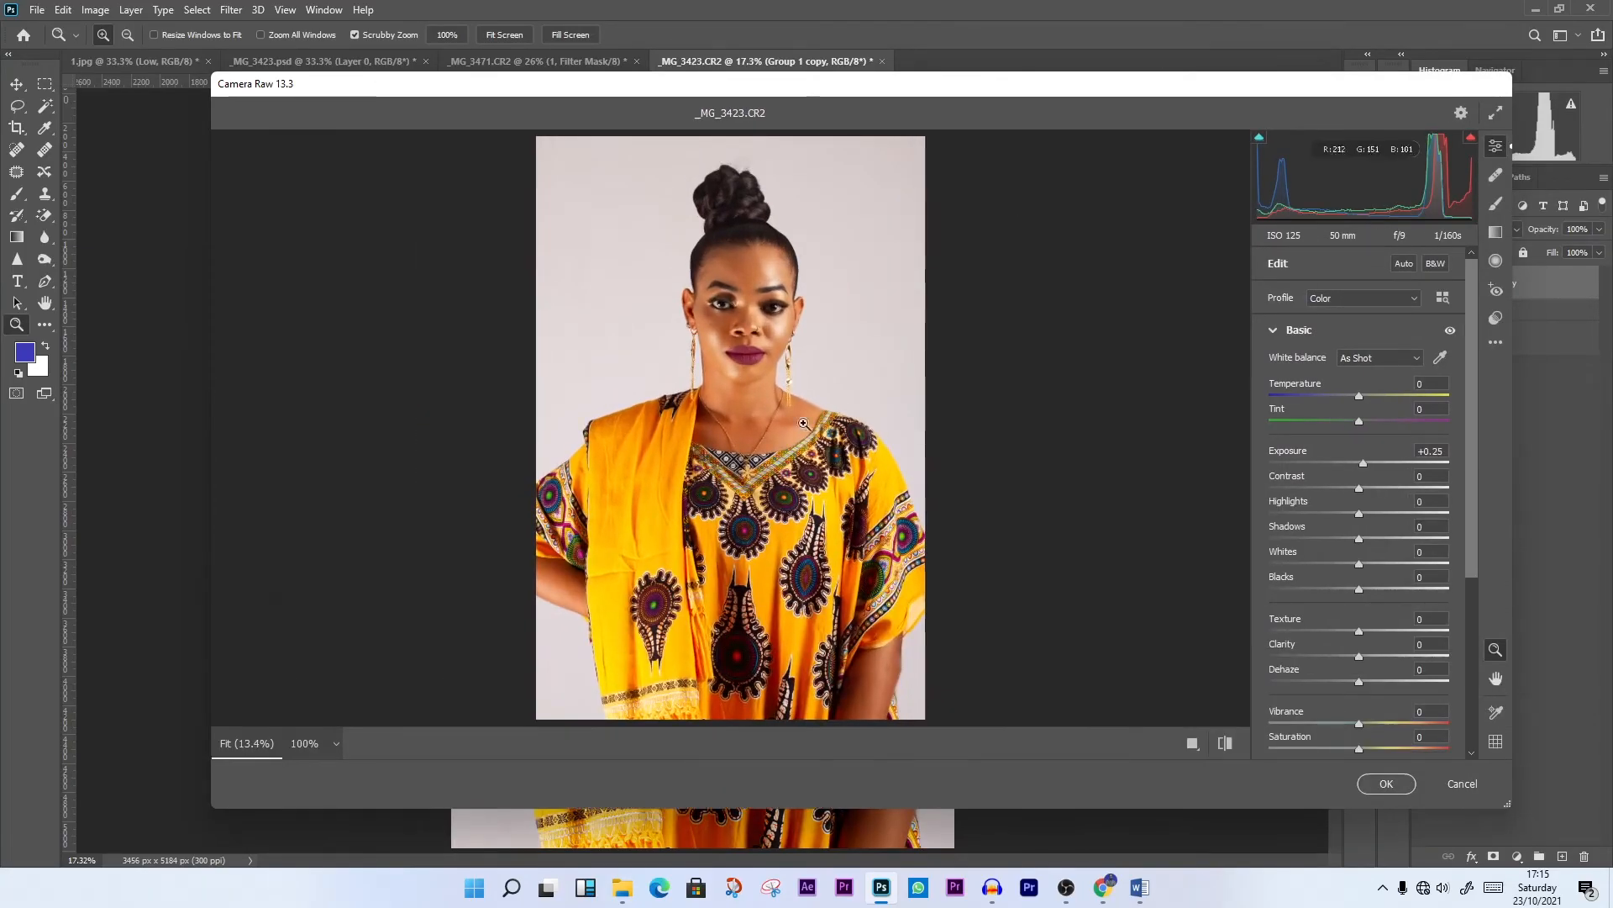
pyautogui.click(800, 422)
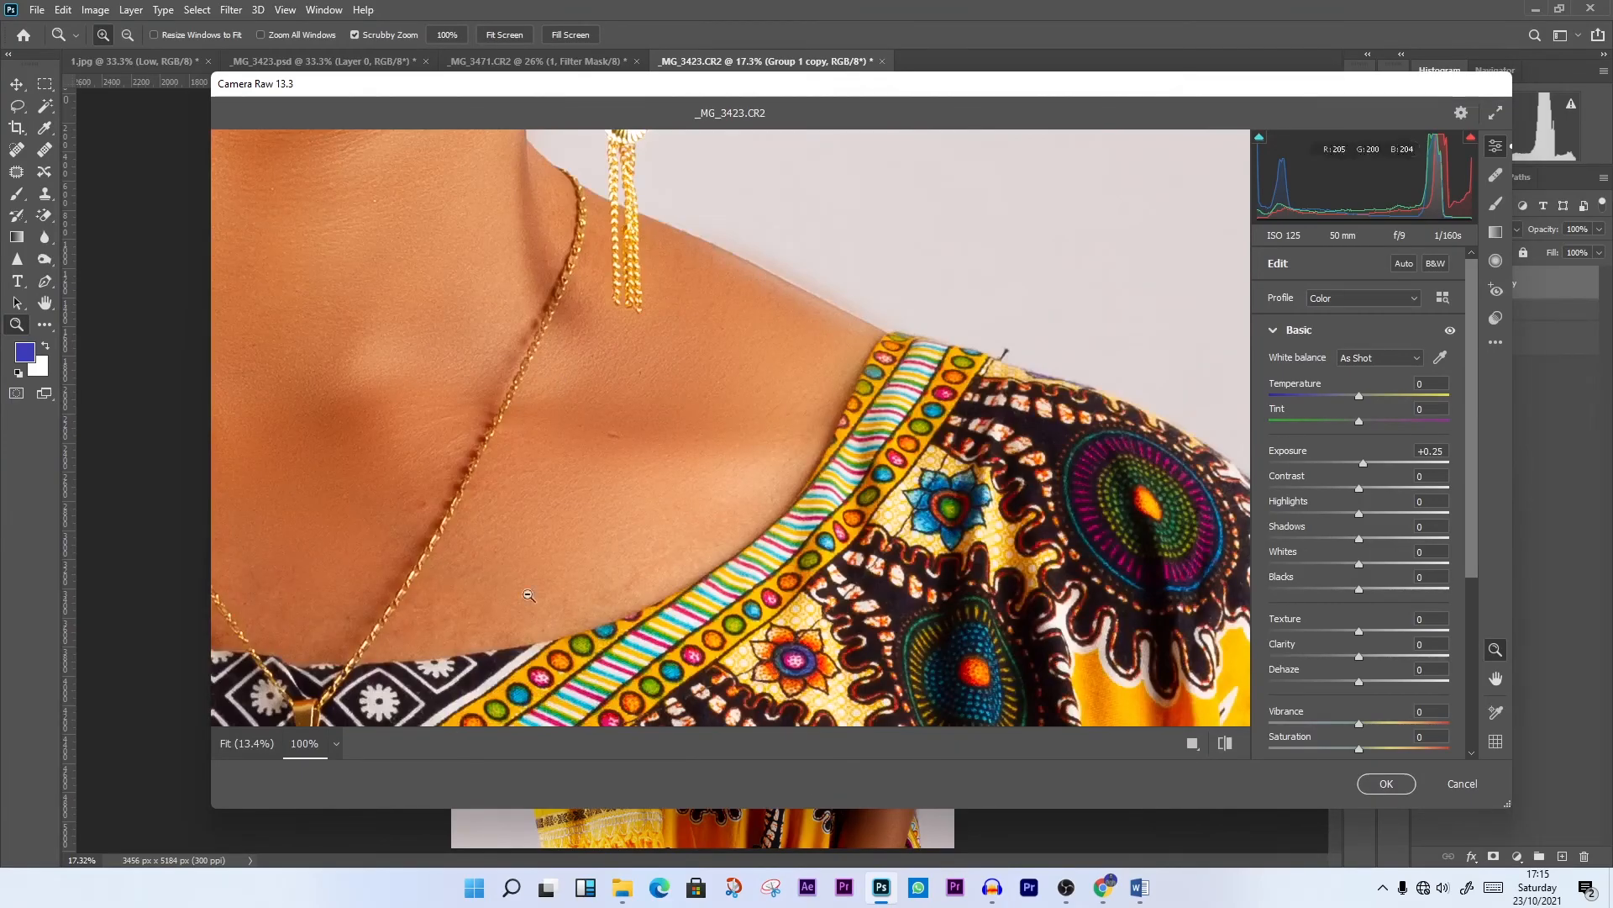
pyautogui.click(576, 425)
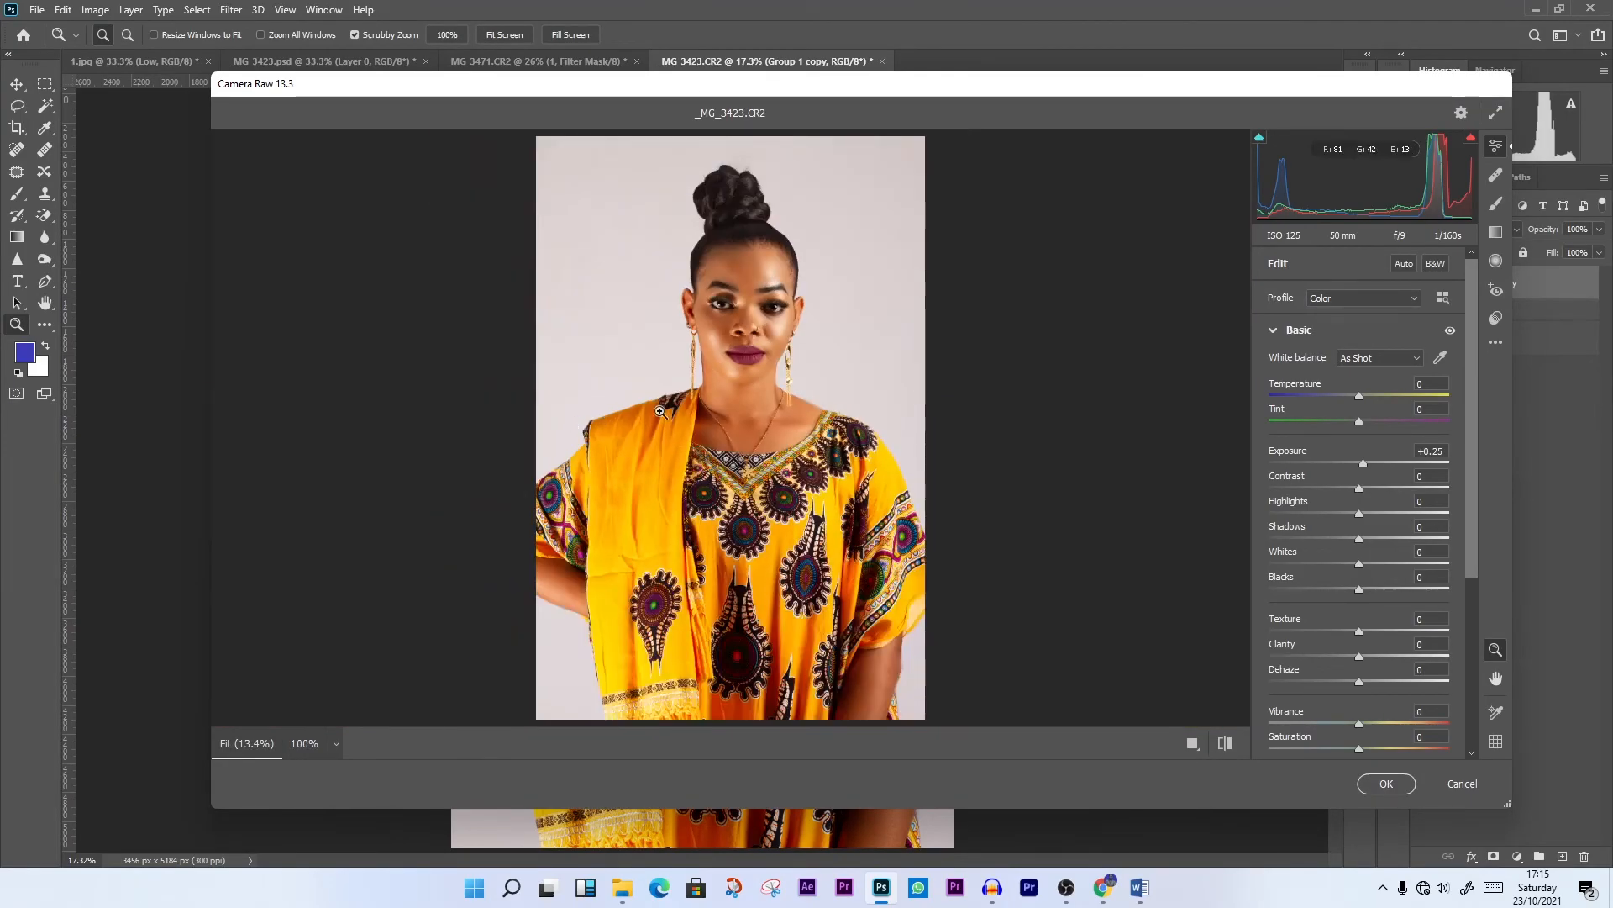
pyautogui.hotkey('ctrl', '+')
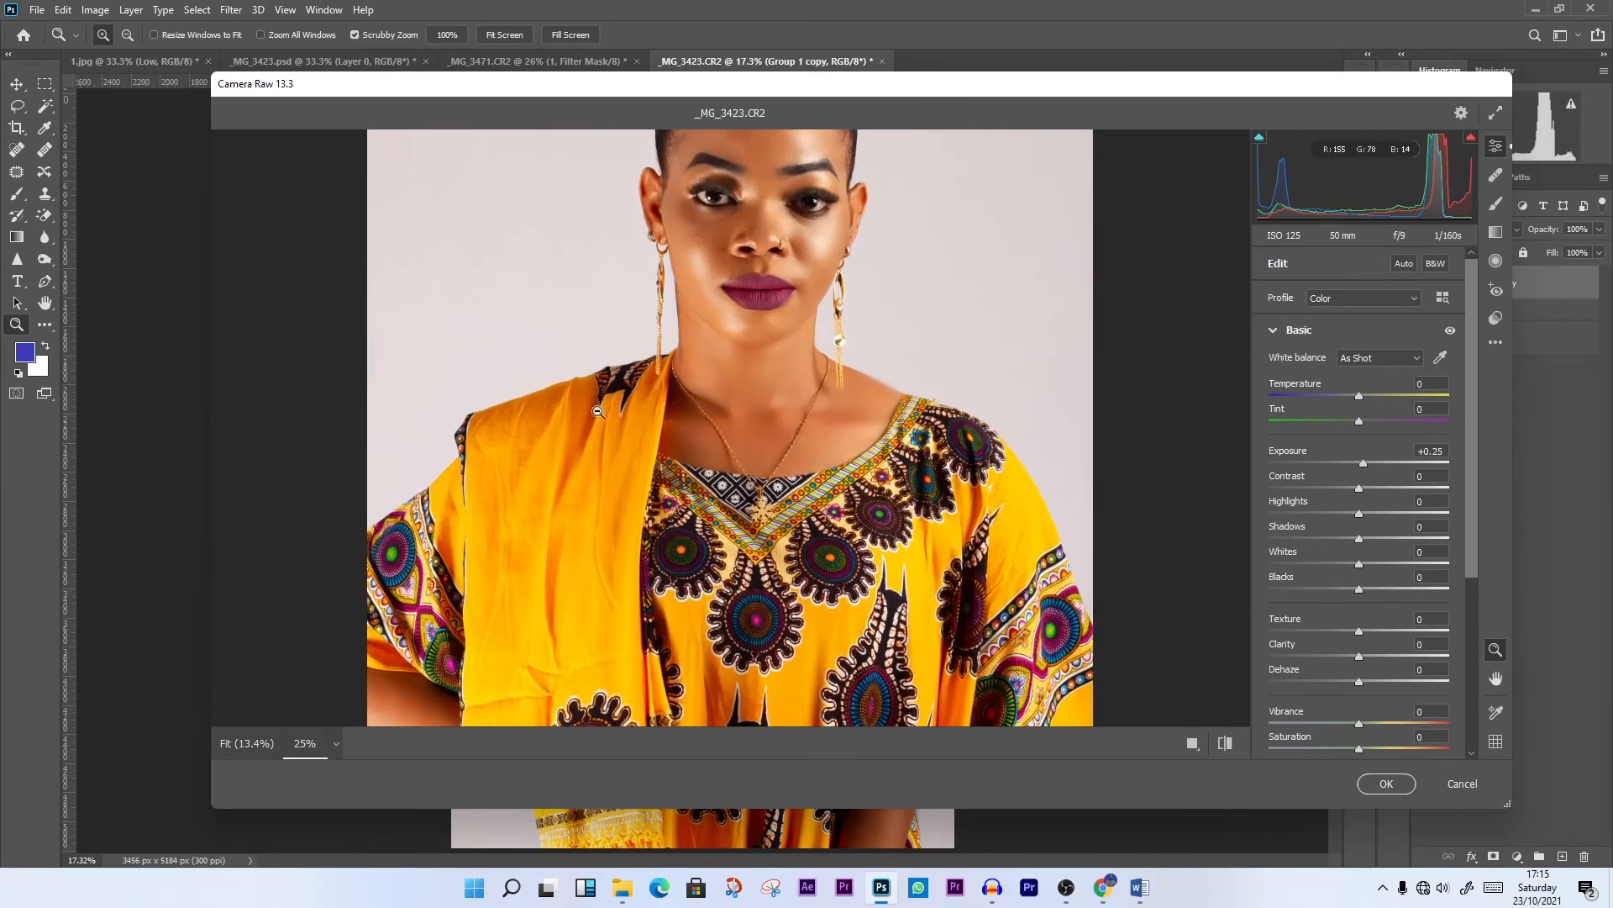
pyautogui.scroll(3, 672, 402)
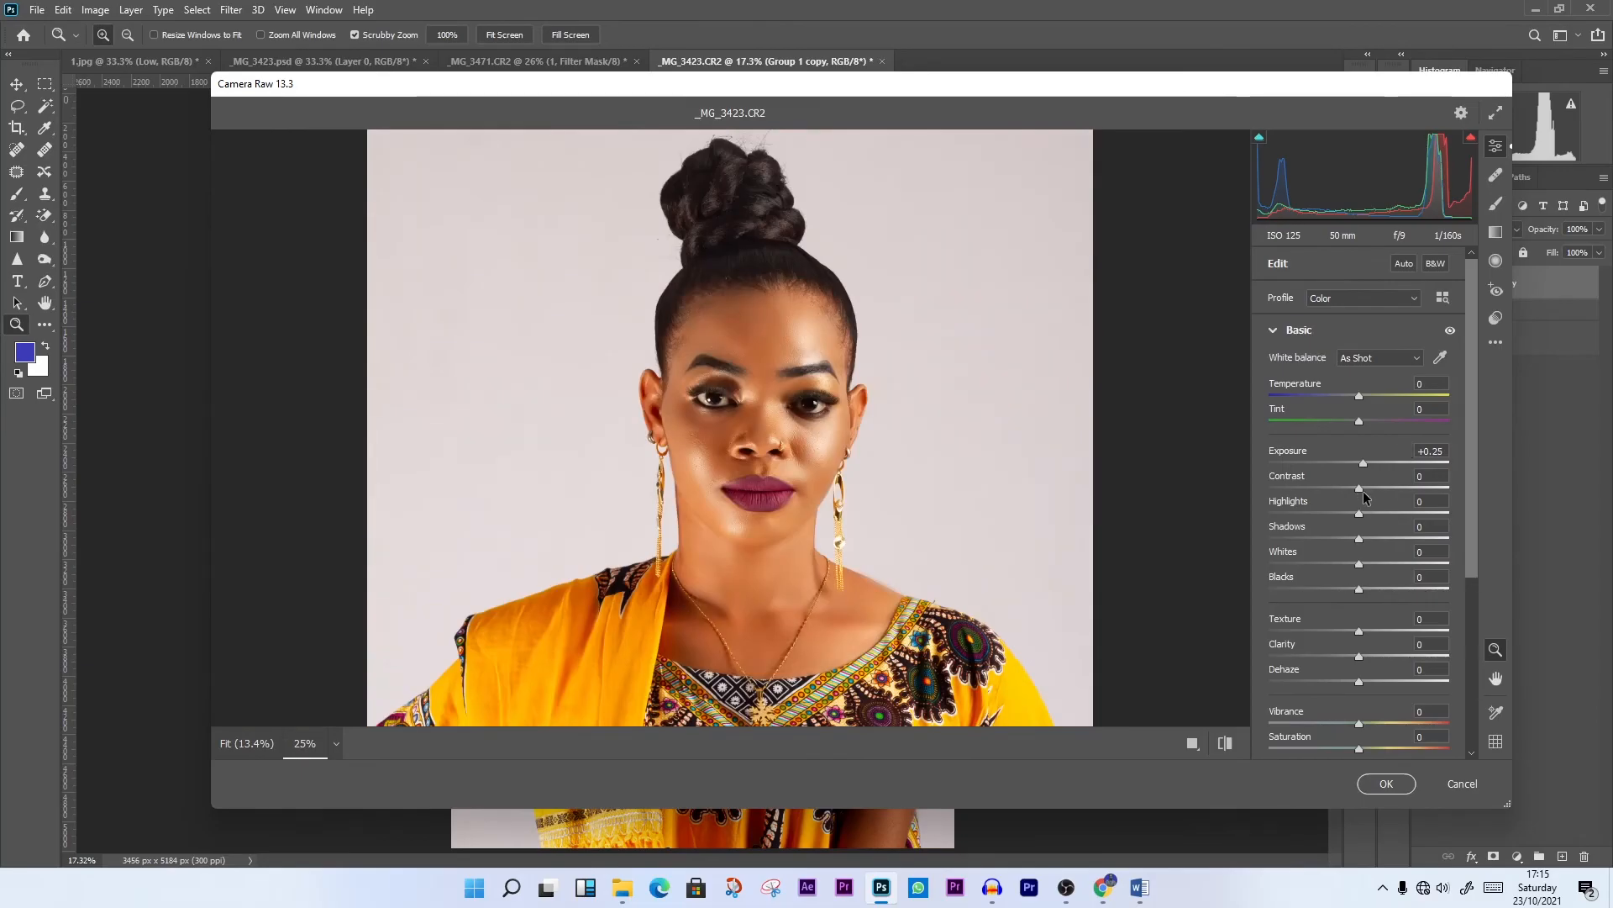
pyautogui.moveTo(1360, 487); pyautogui.dragTo(1365, 487)
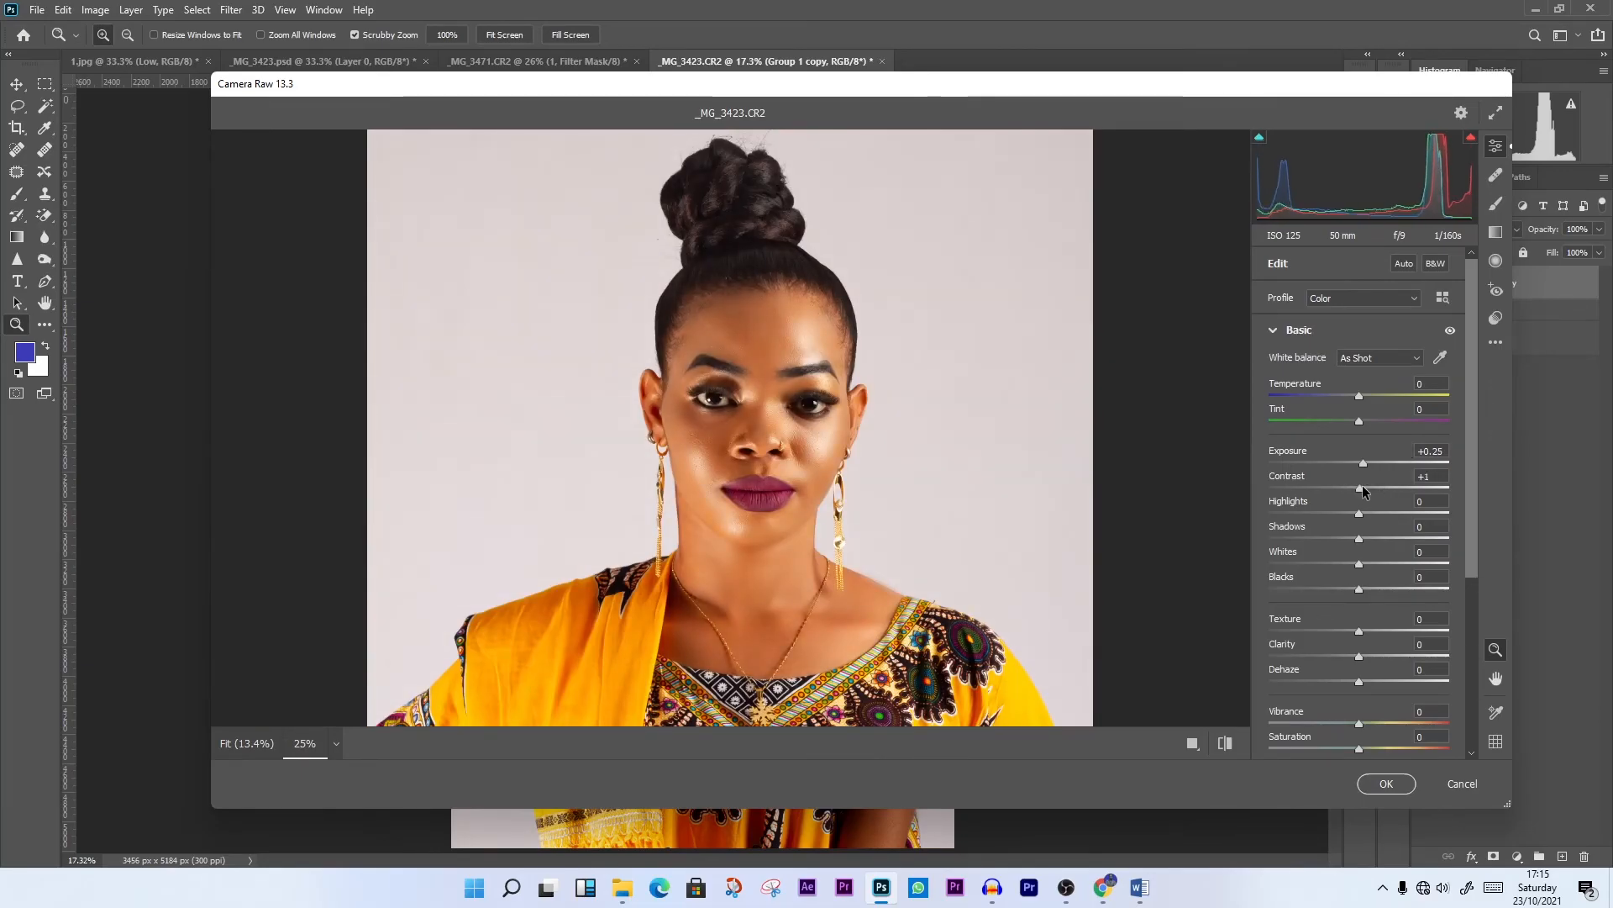
pyautogui.moveTo(1365, 491); pyautogui.dragTo(1367, 537)
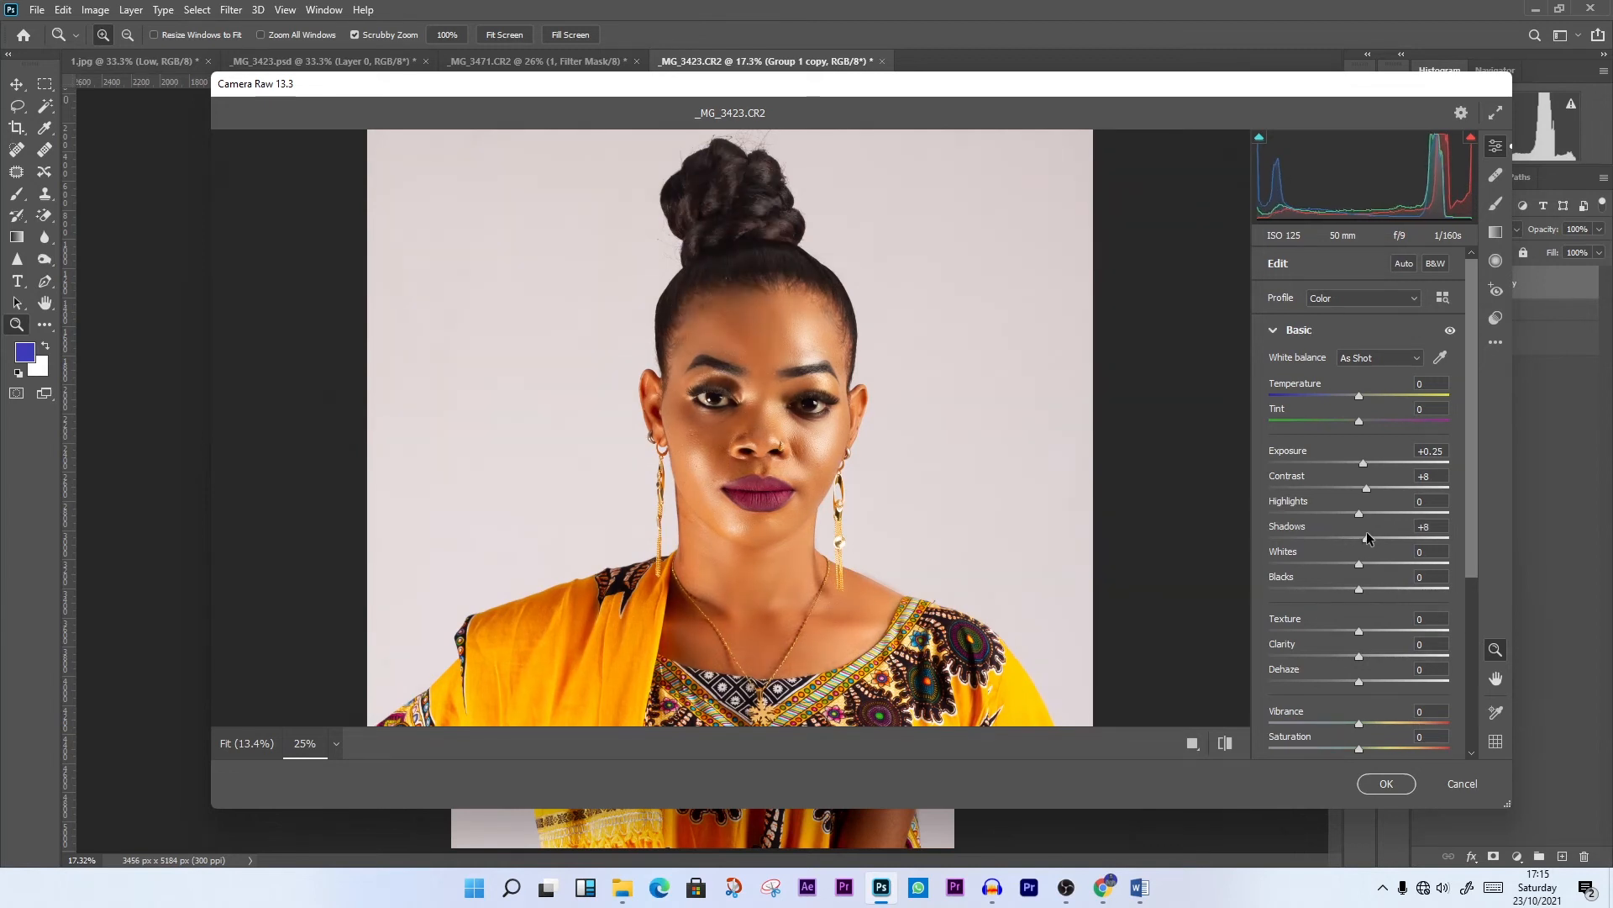
# Set Blacks to +5, raise Saturation slightly and apply the Camera Raw adjustments
pyautogui.moveTo(1359, 589)
pyautogui.mouseDown()
pyautogui.moveTo(1342, 585)
pyautogui.moveTo(1363, 588)
pyautogui.mouseUp()
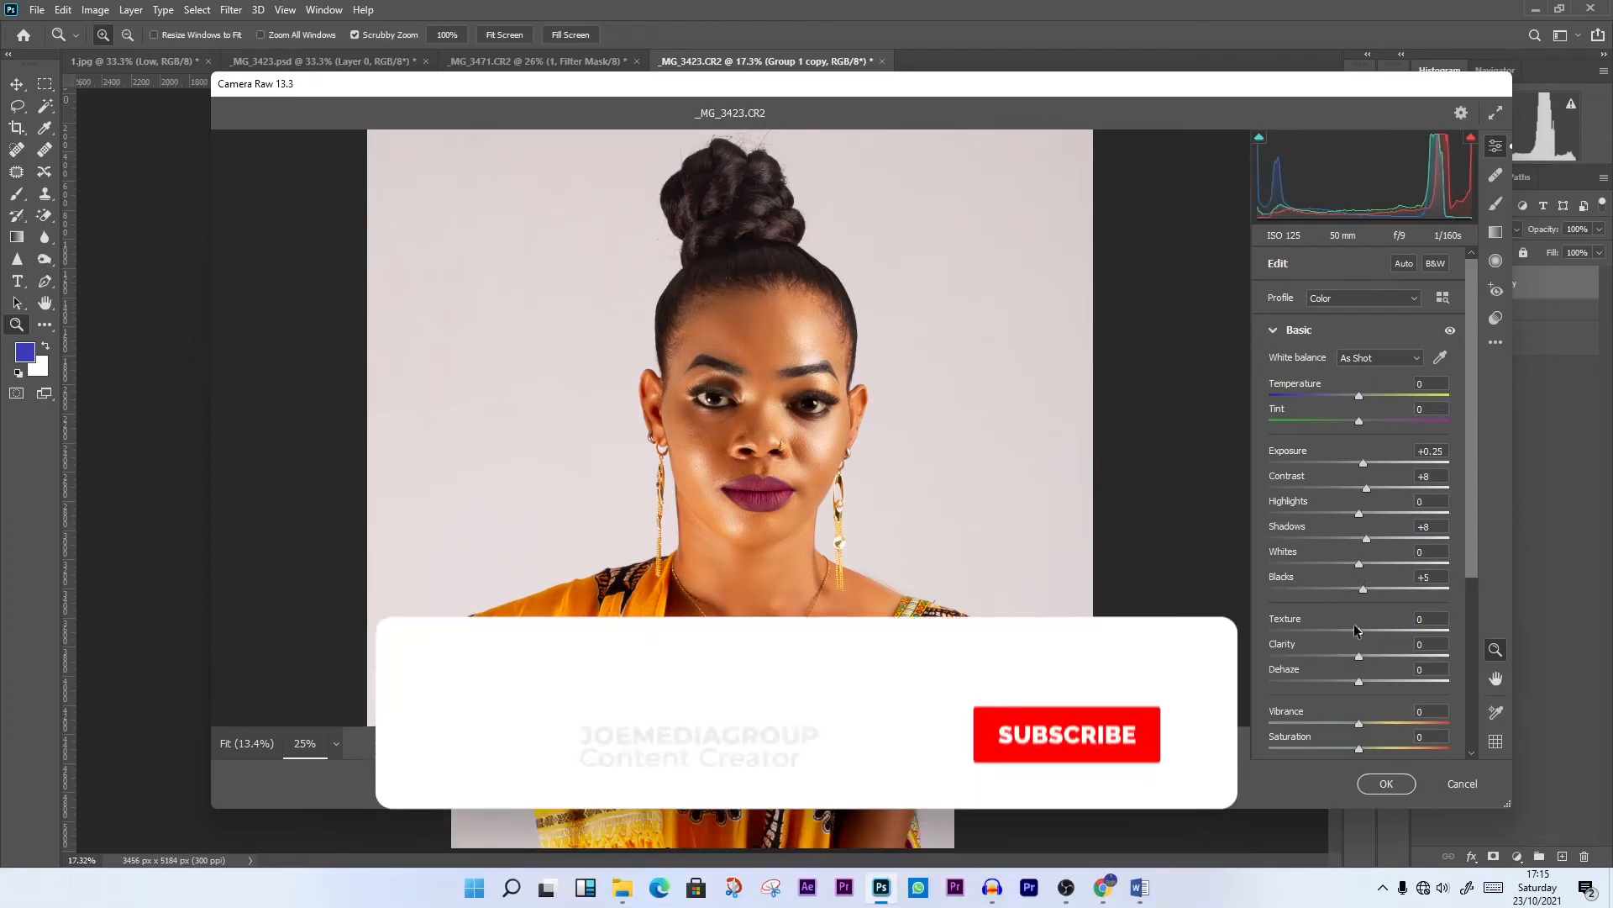
pyautogui.moveTo(1359, 748); pyautogui.dragTo(1369, 748)
pyautogui.click(1387, 783)
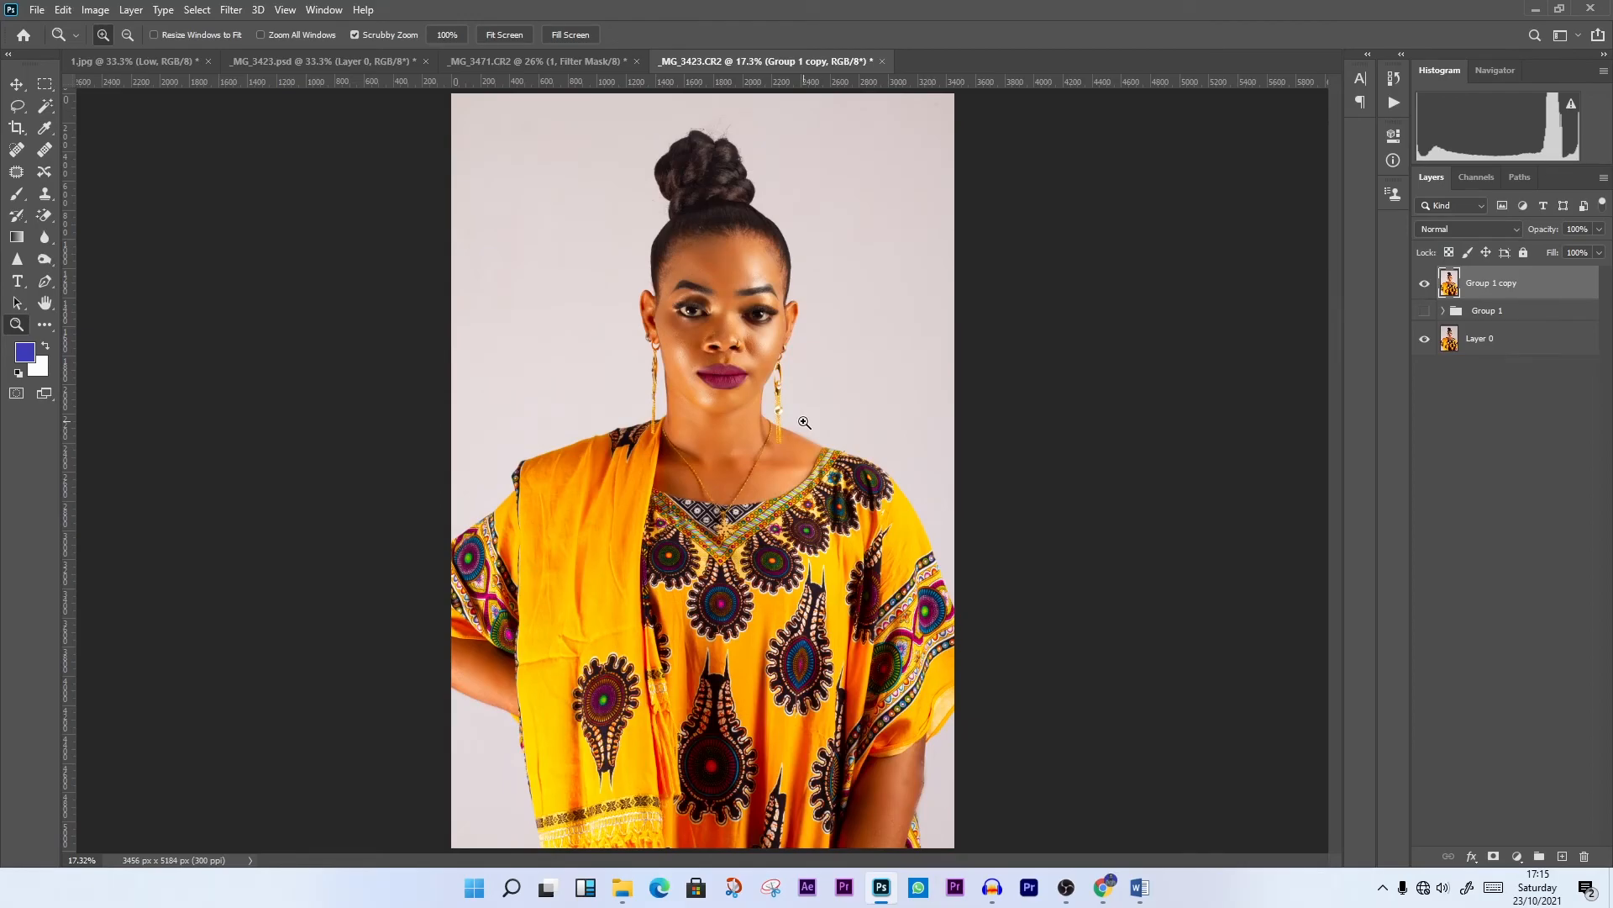
# Check the face close up and export the portrait as a 3456 × 5184 px JPG at 100% quality under a new name
pyautogui.click(803, 421)
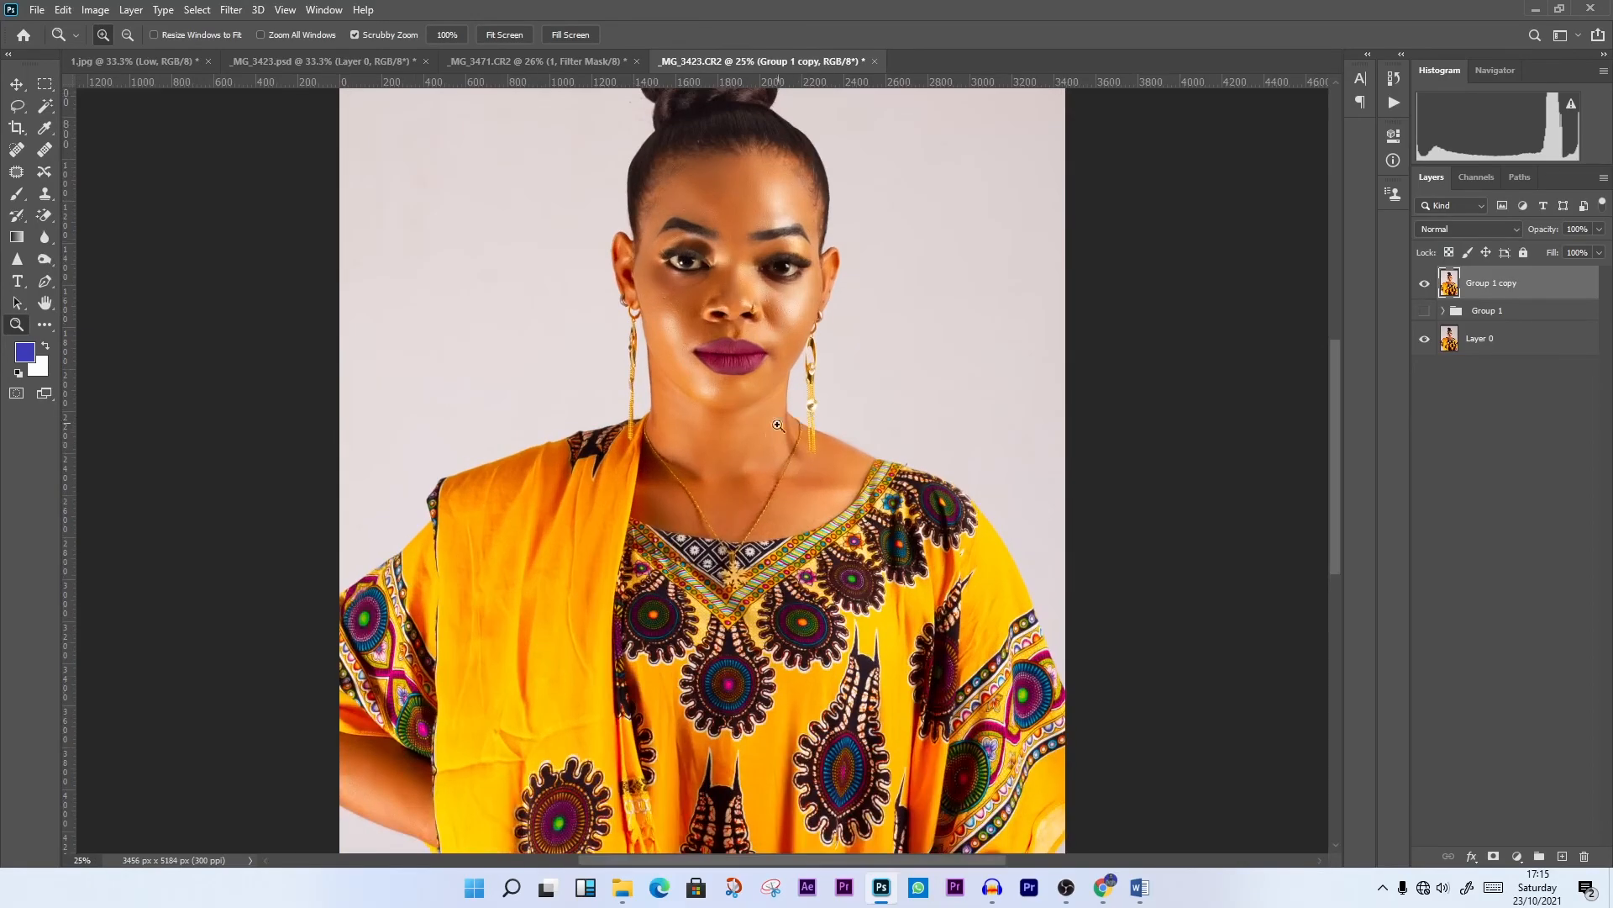
pyautogui.click(777, 430)
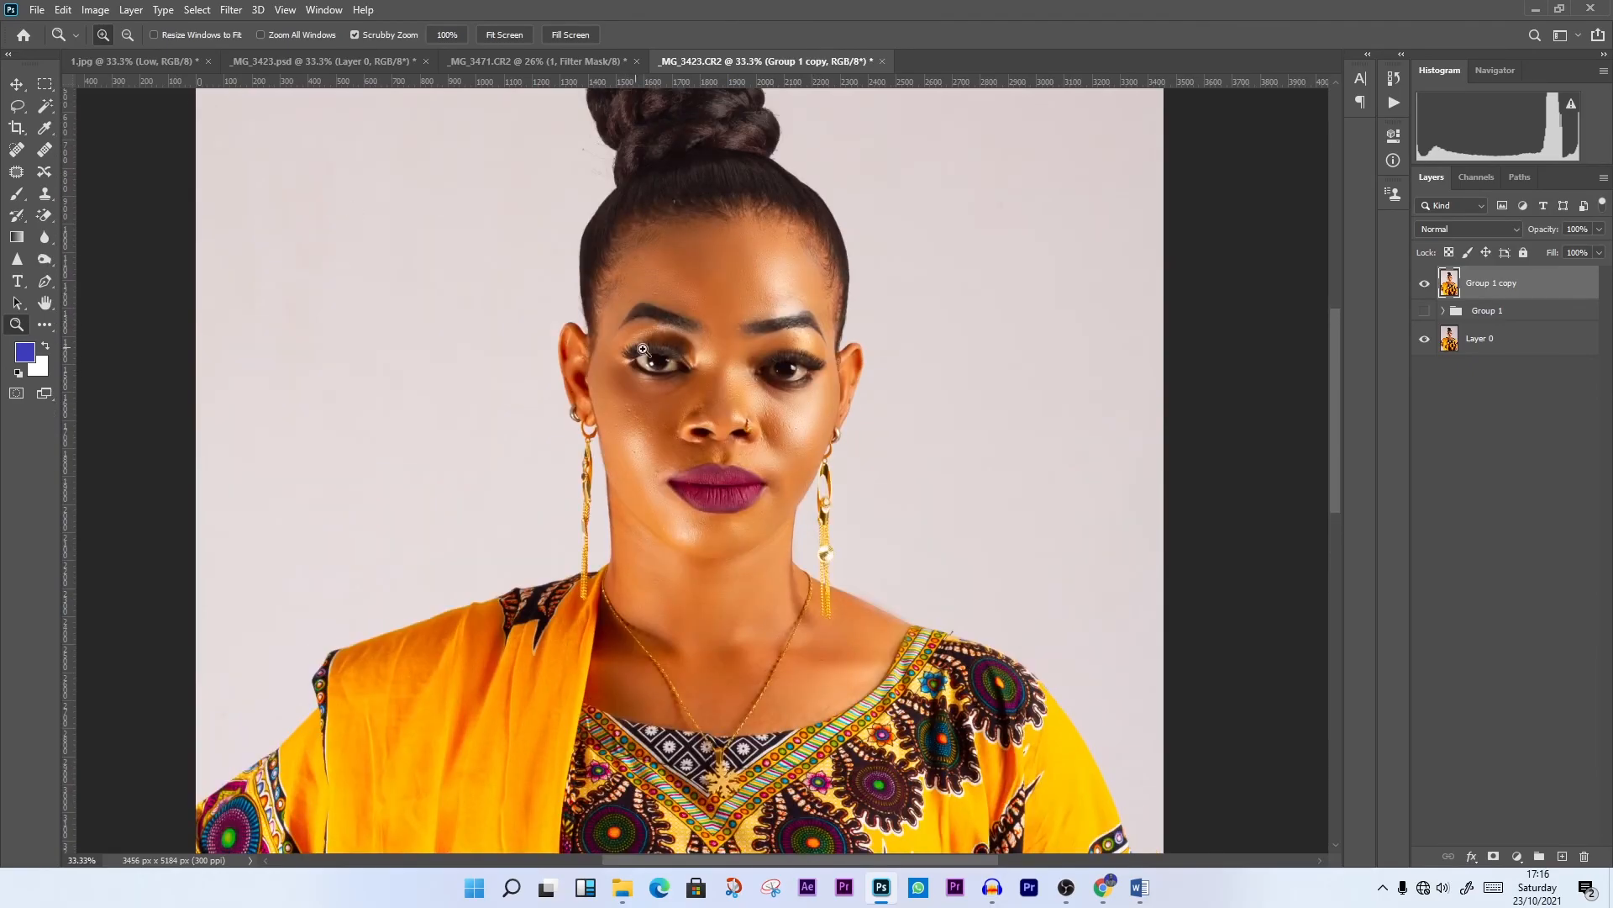
pyautogui.click(29, 12)
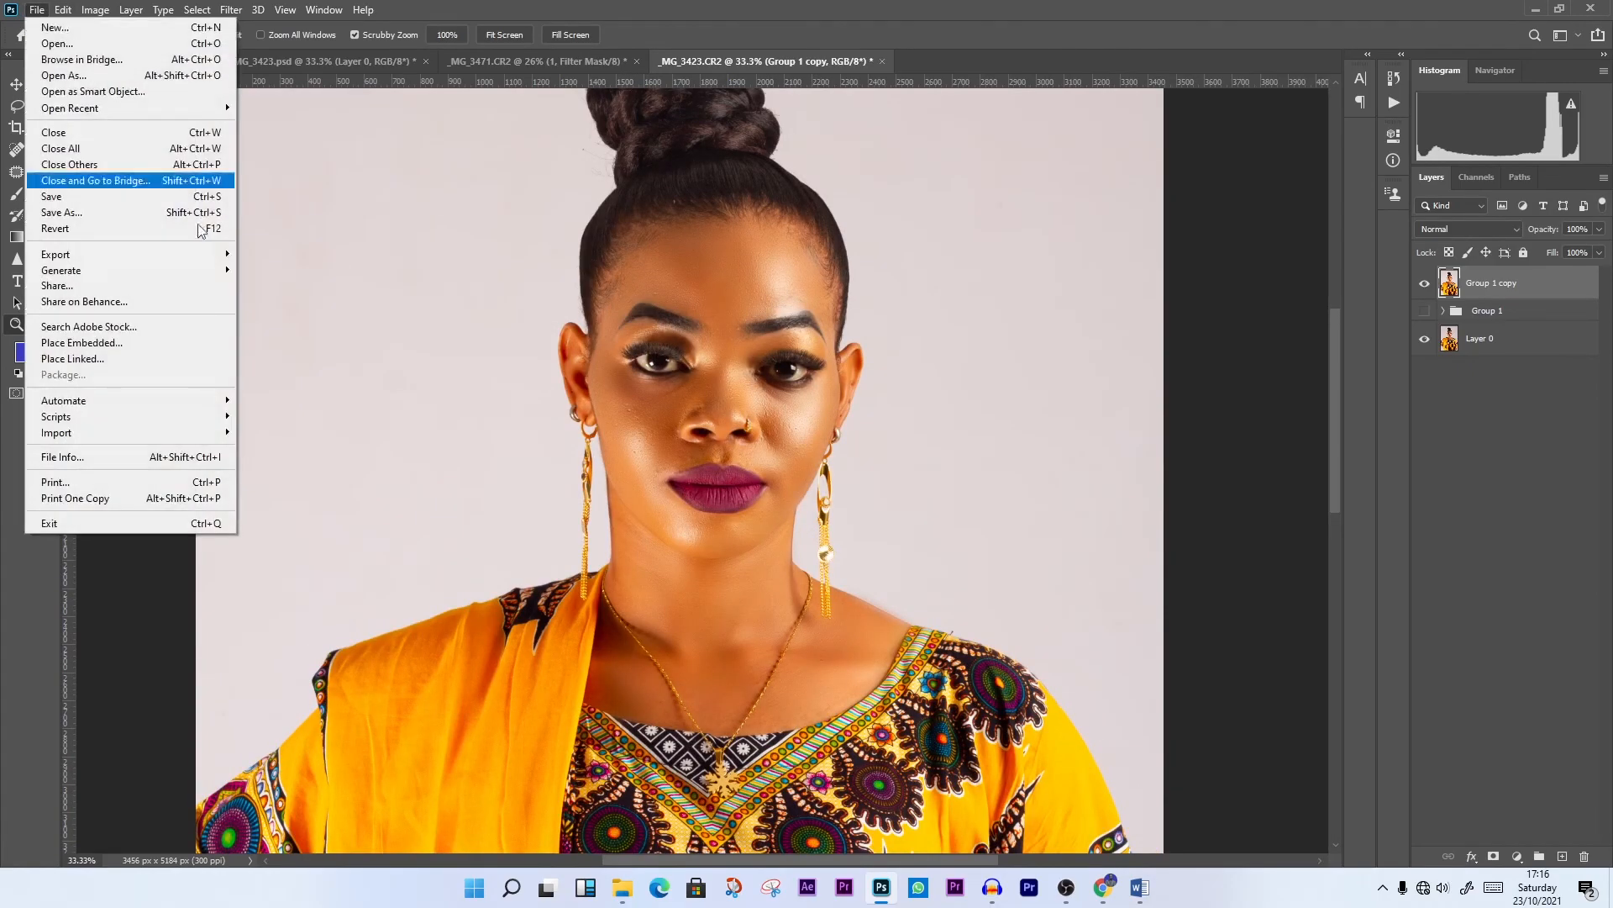
pyautogui.moveTo(130, 254)
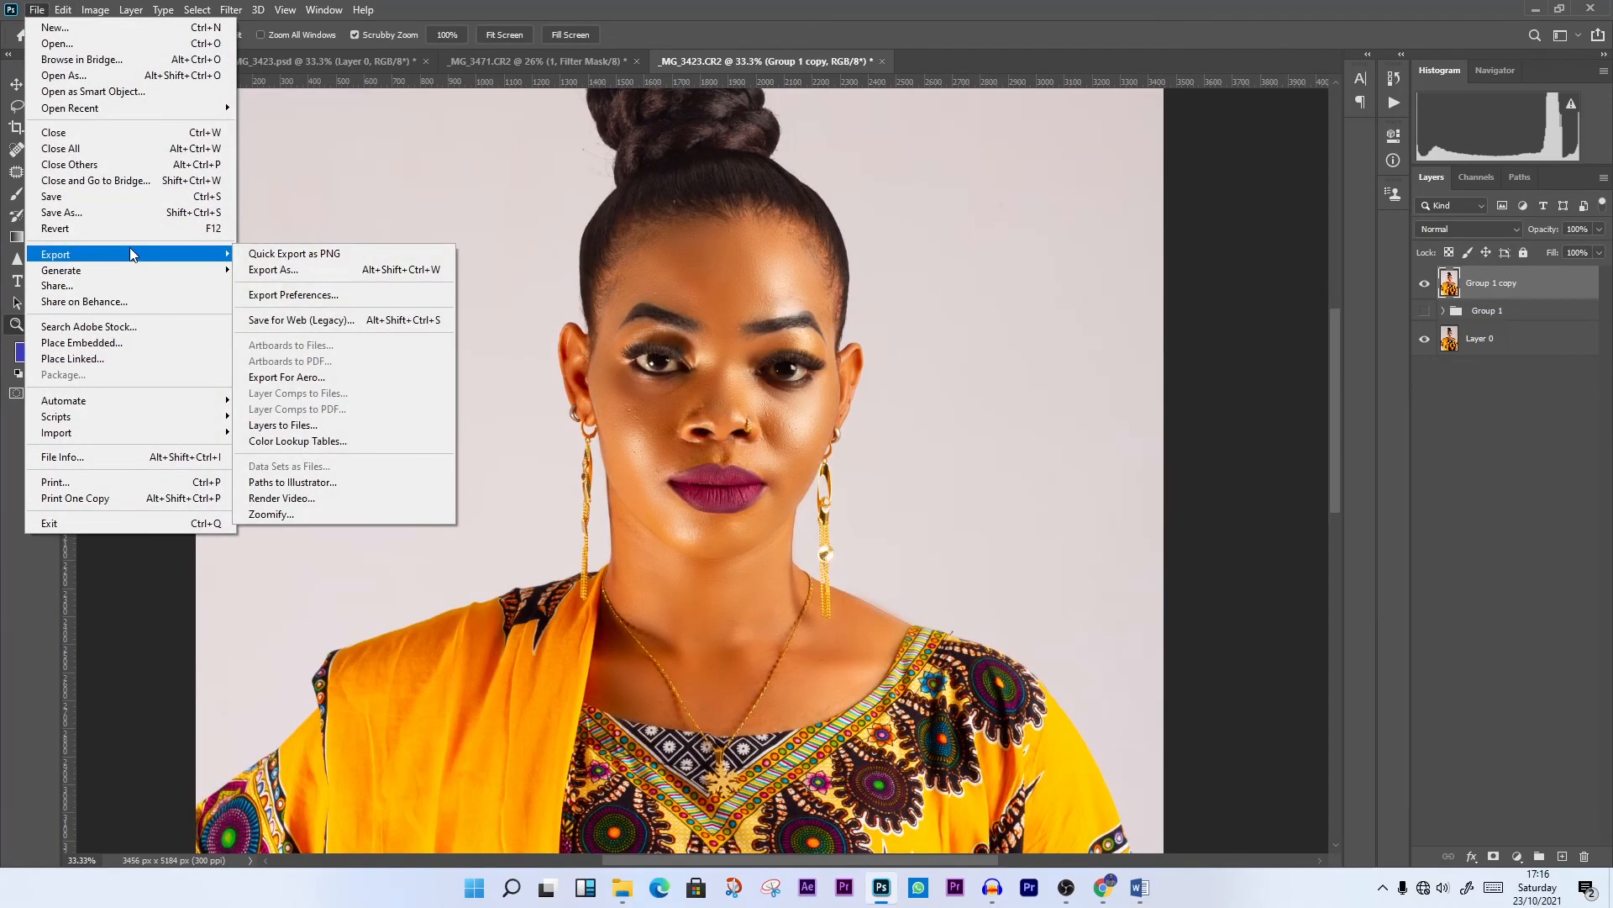
pyautogui.click(295, 270)
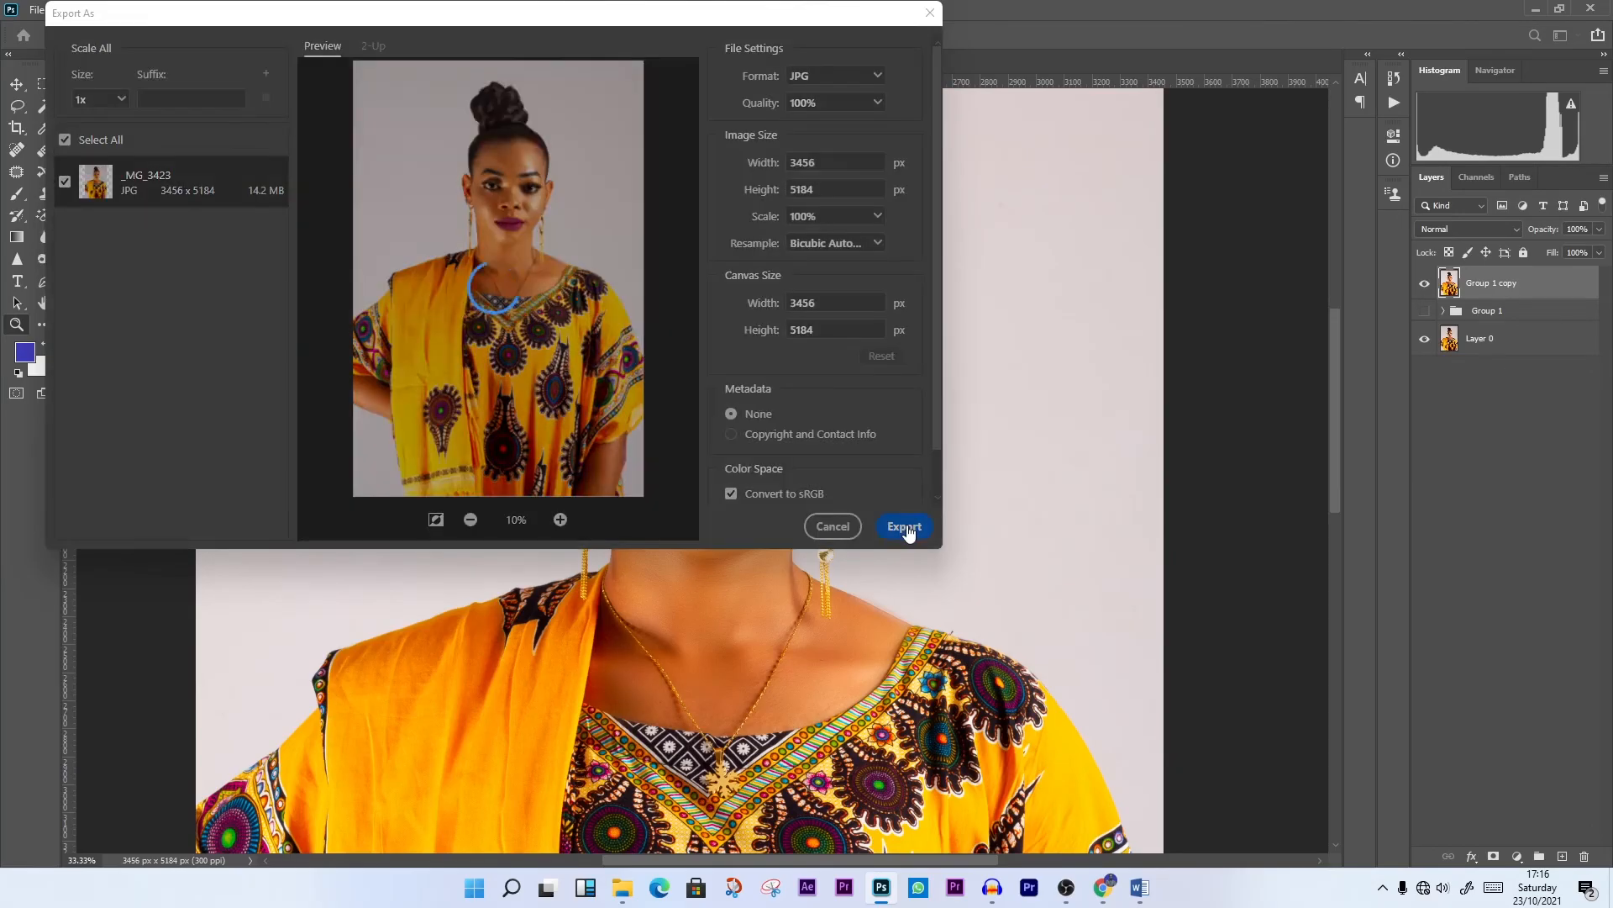
pyautogui.click(906, 528)
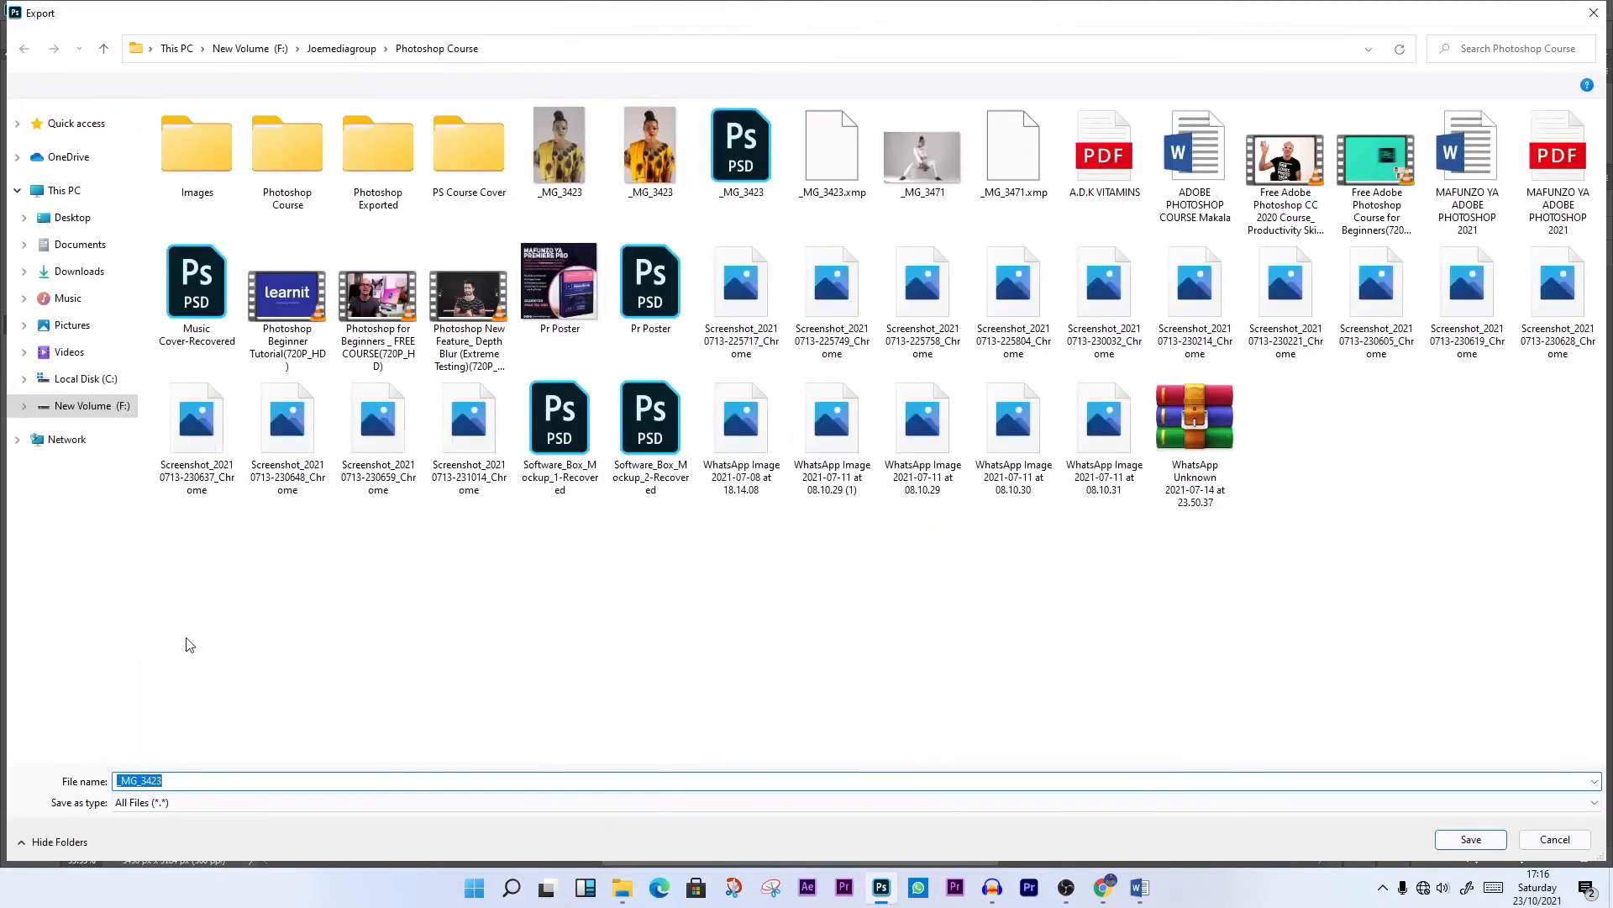
pyautogui.write('R')
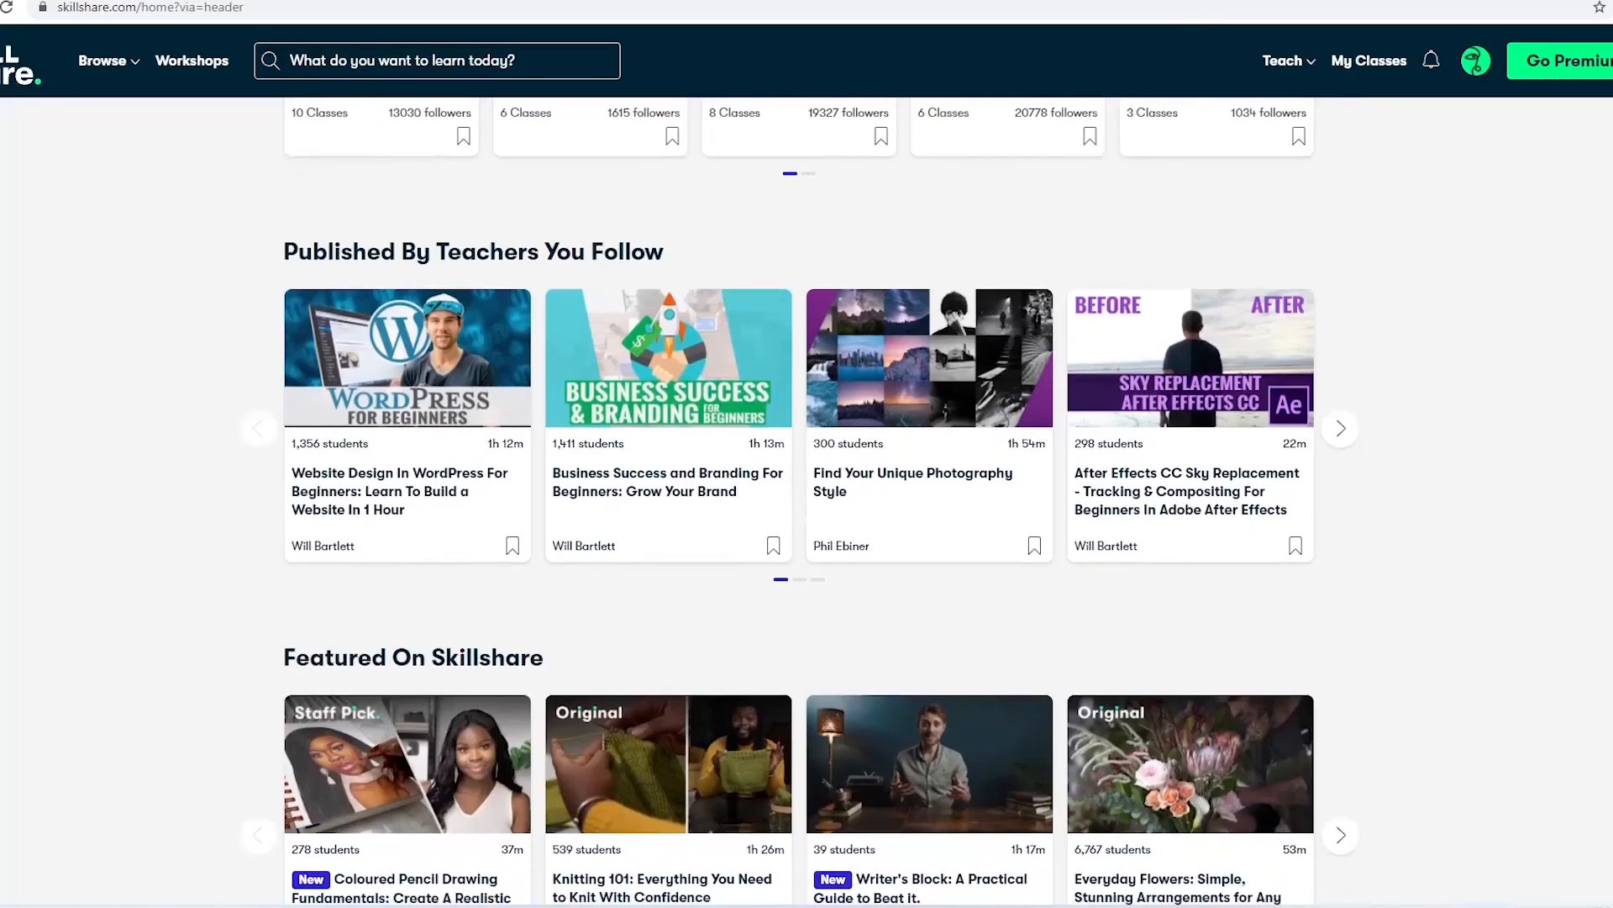
# Browse the class listings on the Skillshare home page and search for classes by topic
pyautogui.scroll(-5, 801, 502)
pyautogui.scroll(-4, 1563, 634)
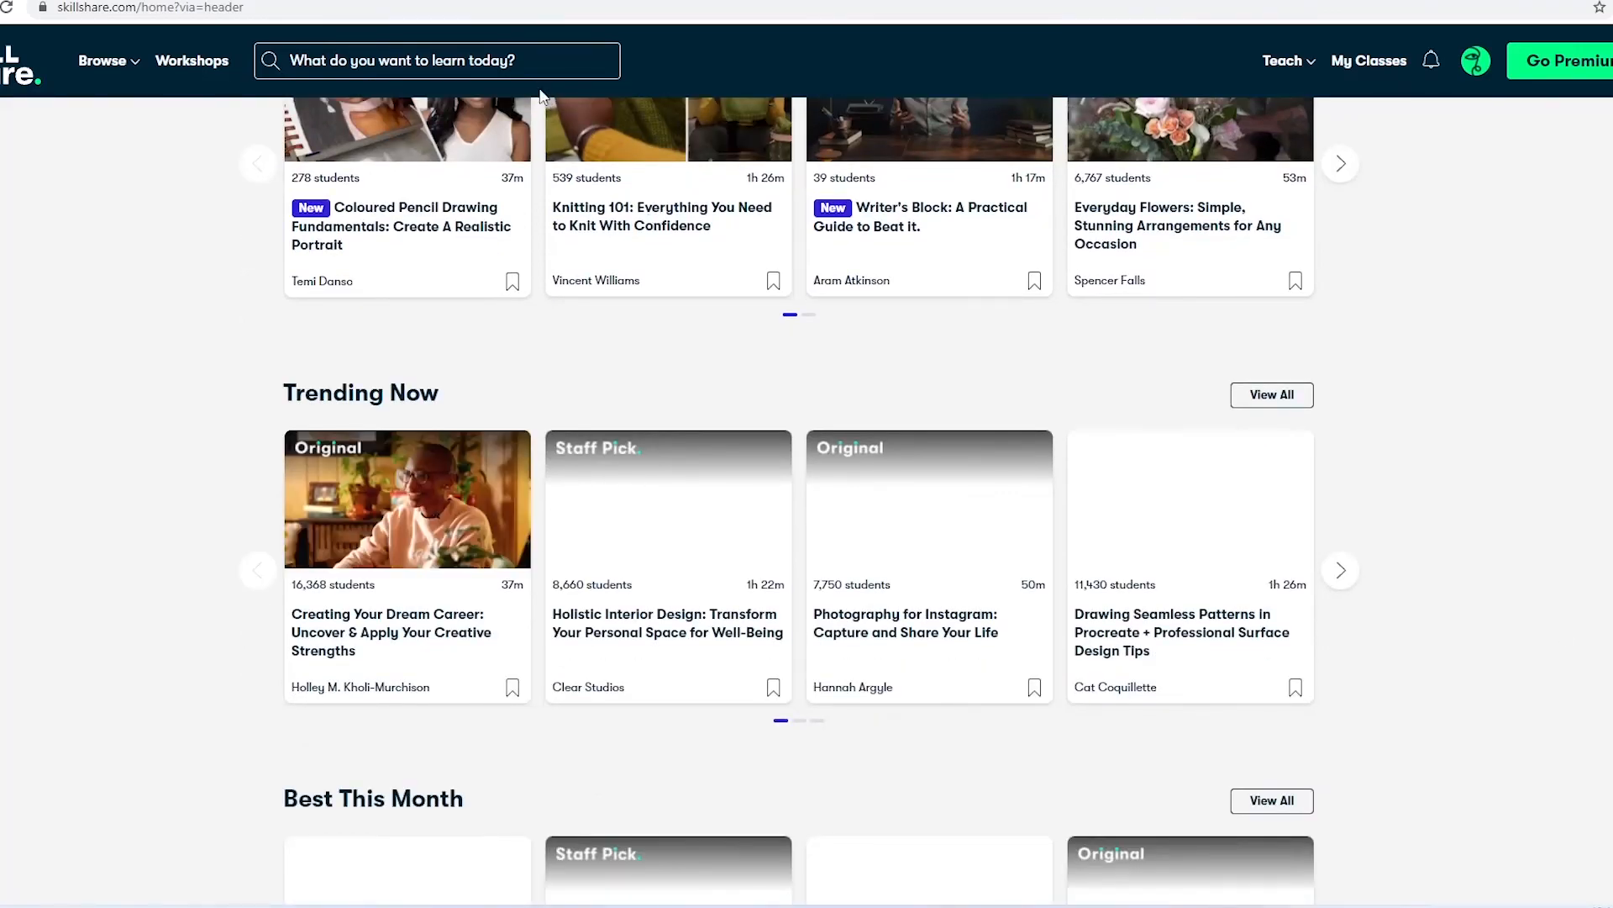
pyautogui.click(542, 67)
pyautogui.write('mo')
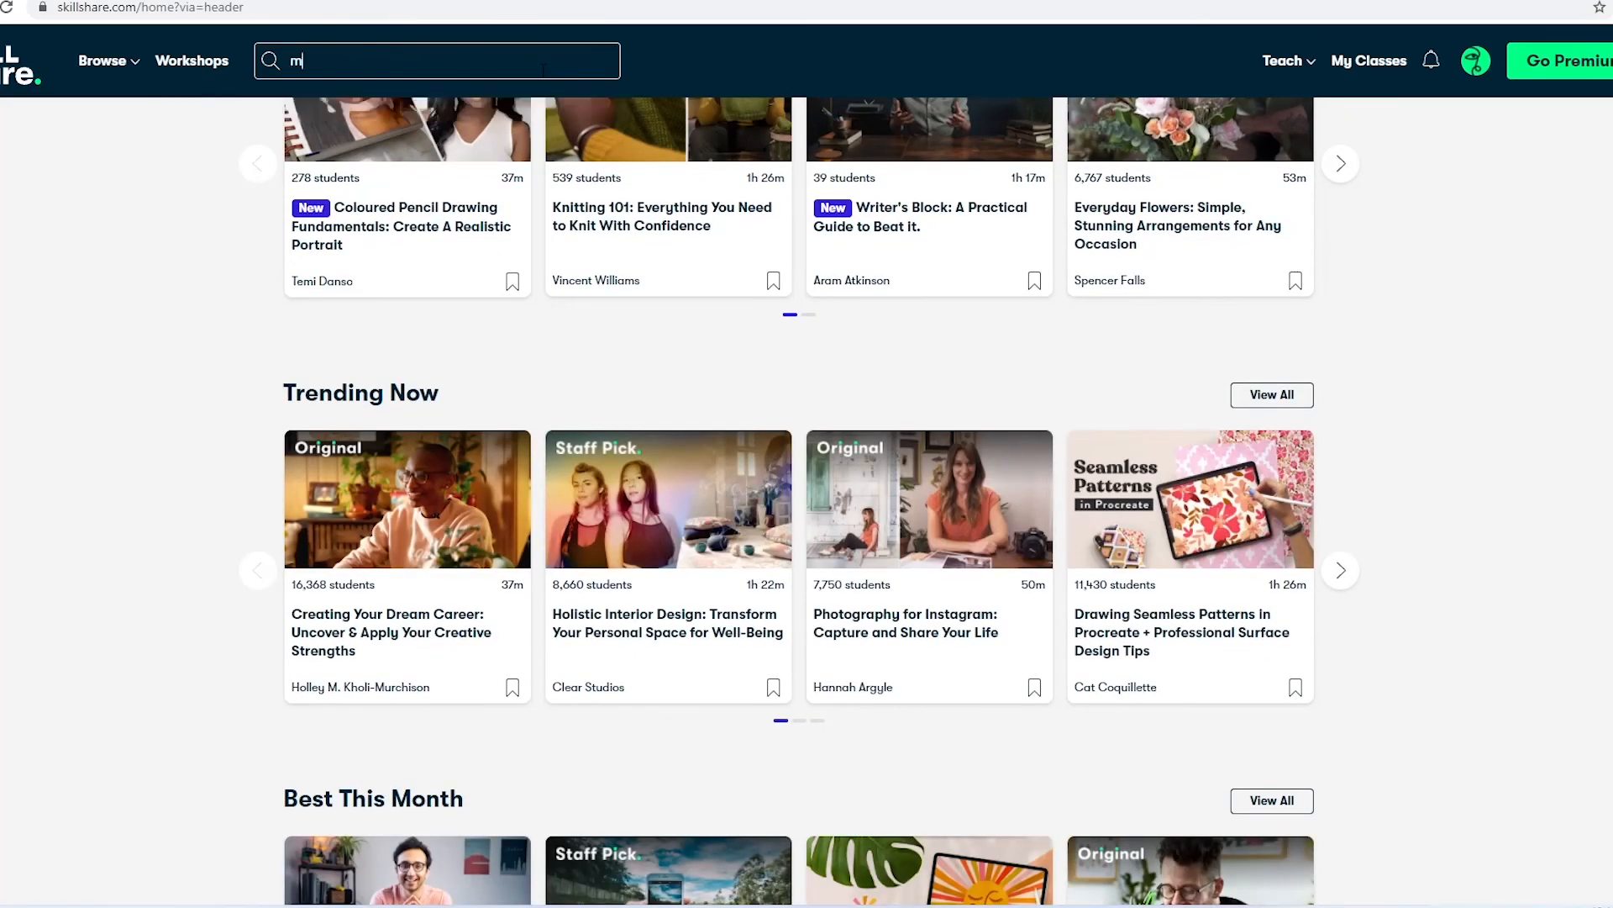
pyautogui.write('keup')
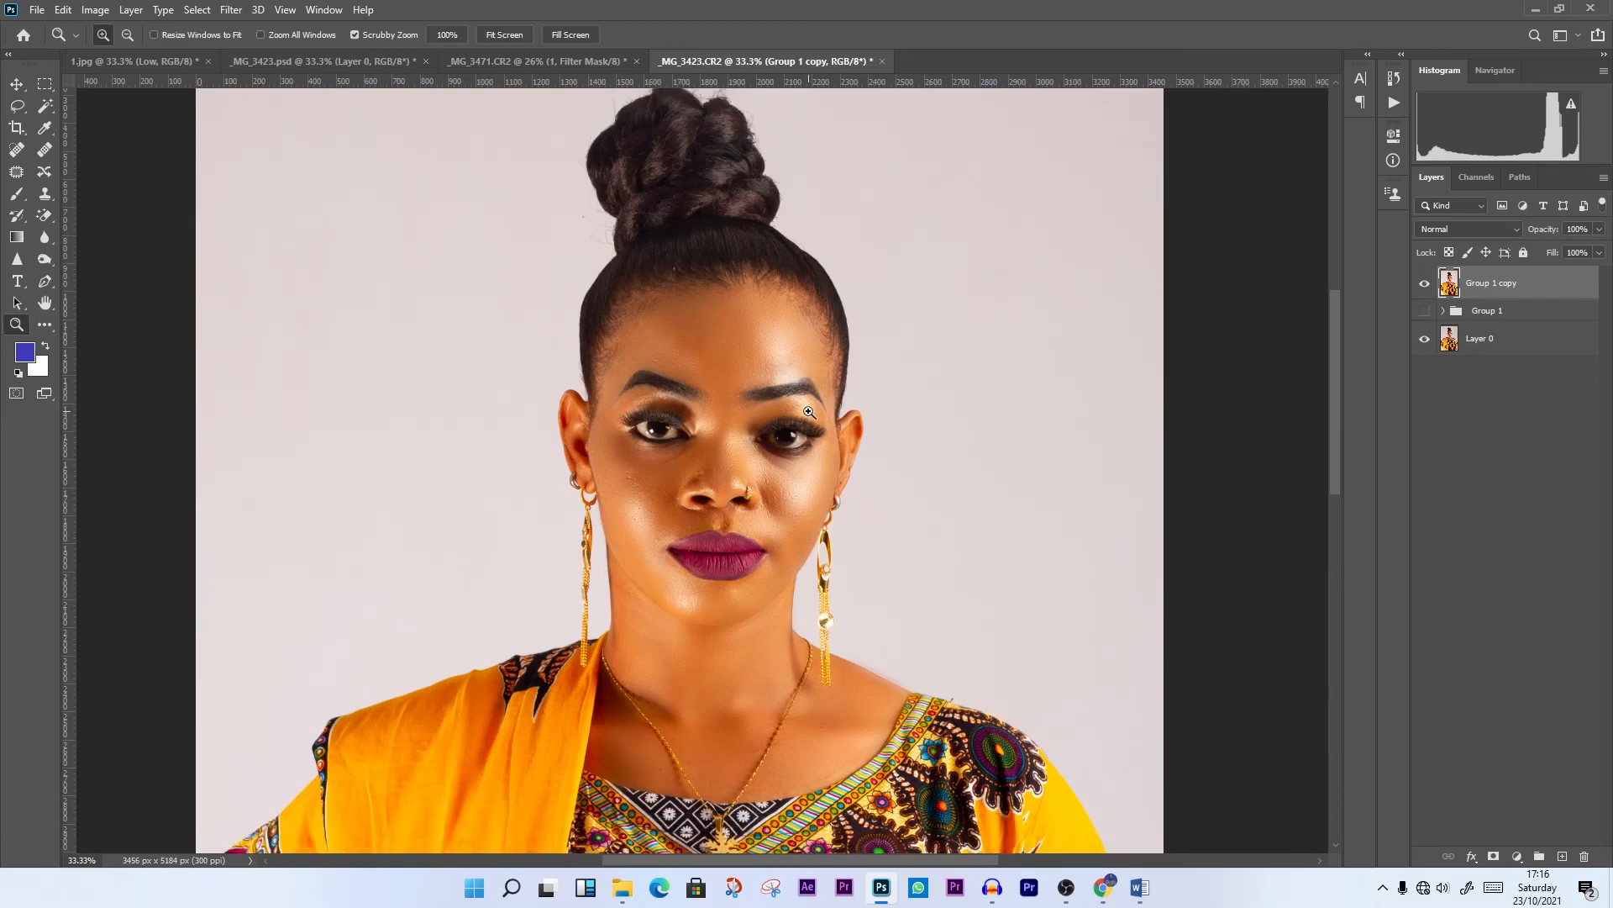
pyautogui.scroll(-3, 808, 412)
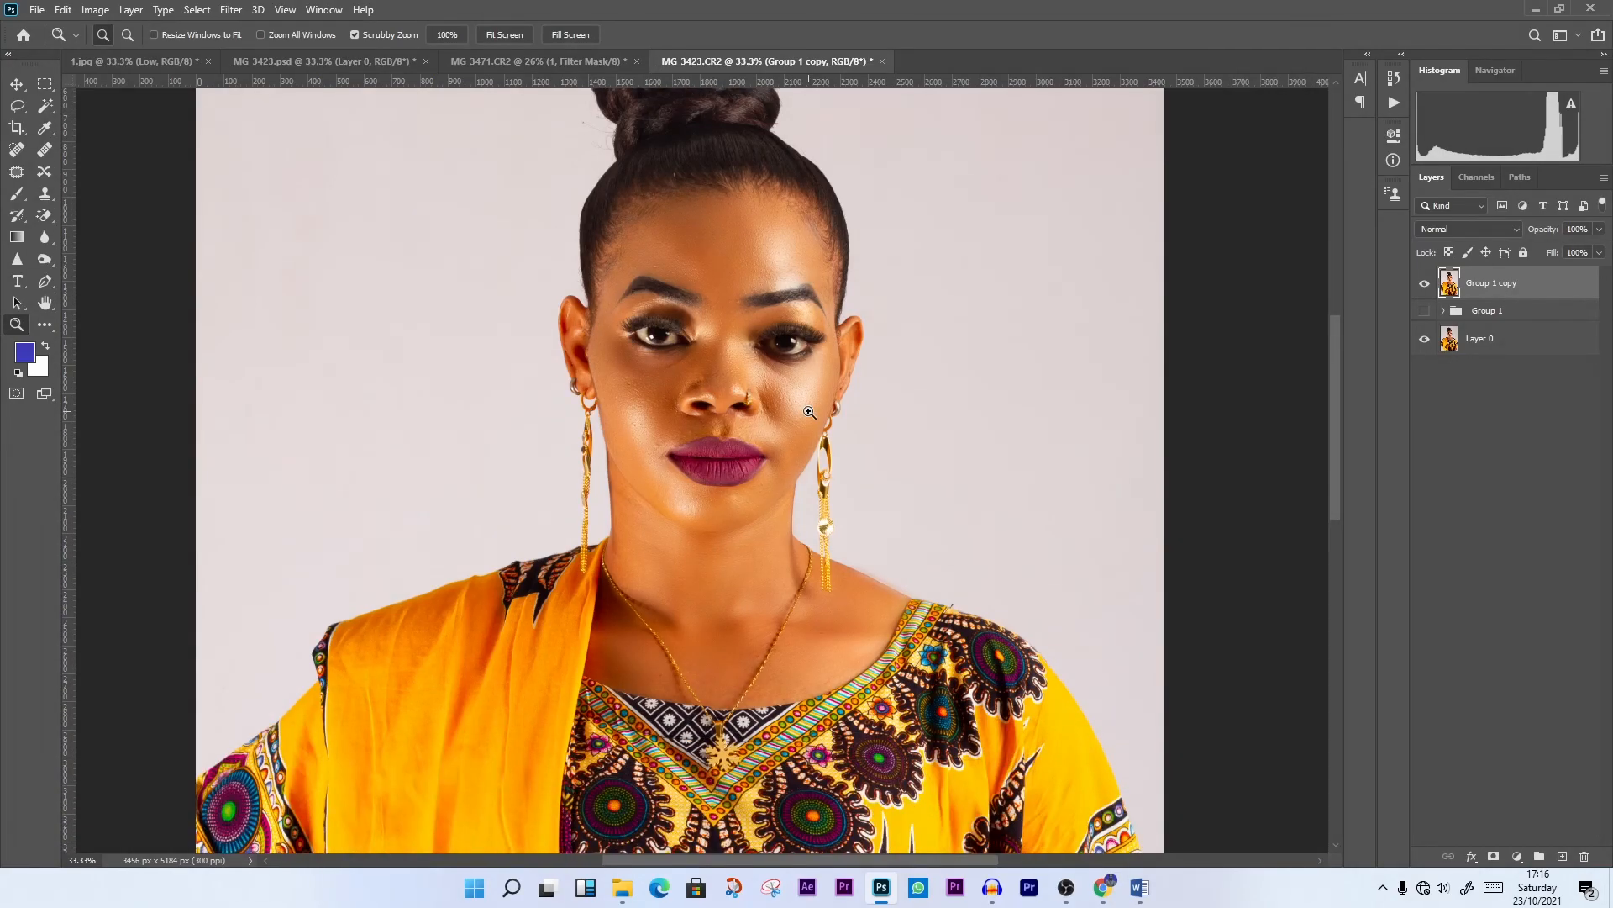